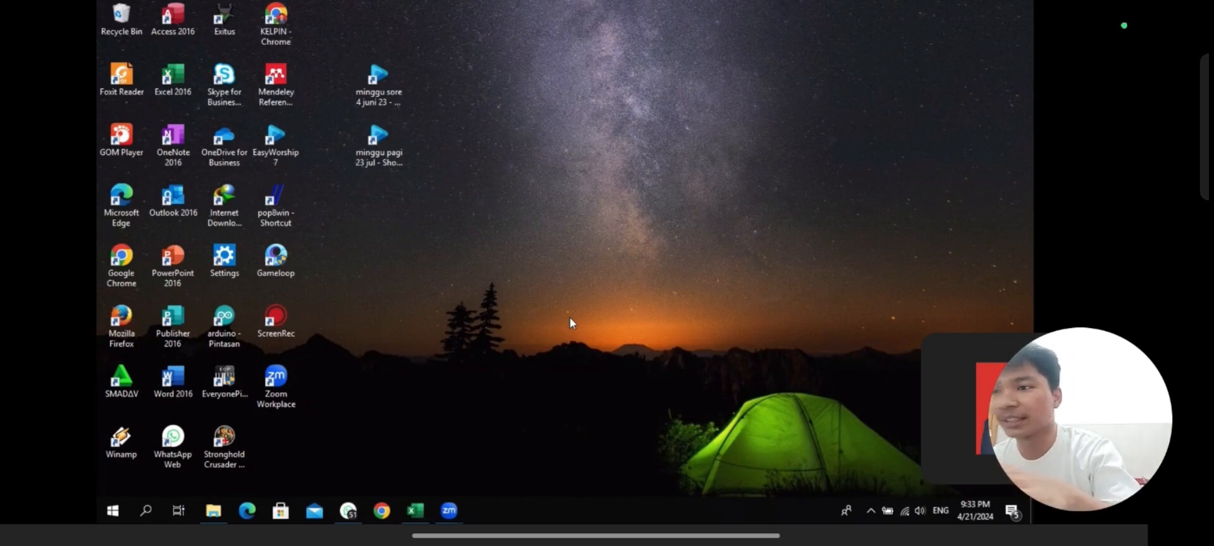
Switch to the open Excel workbook and count the students (jumlah siswa) in I4 with =COUNTA(D4:D10).
left_click(417, 515)
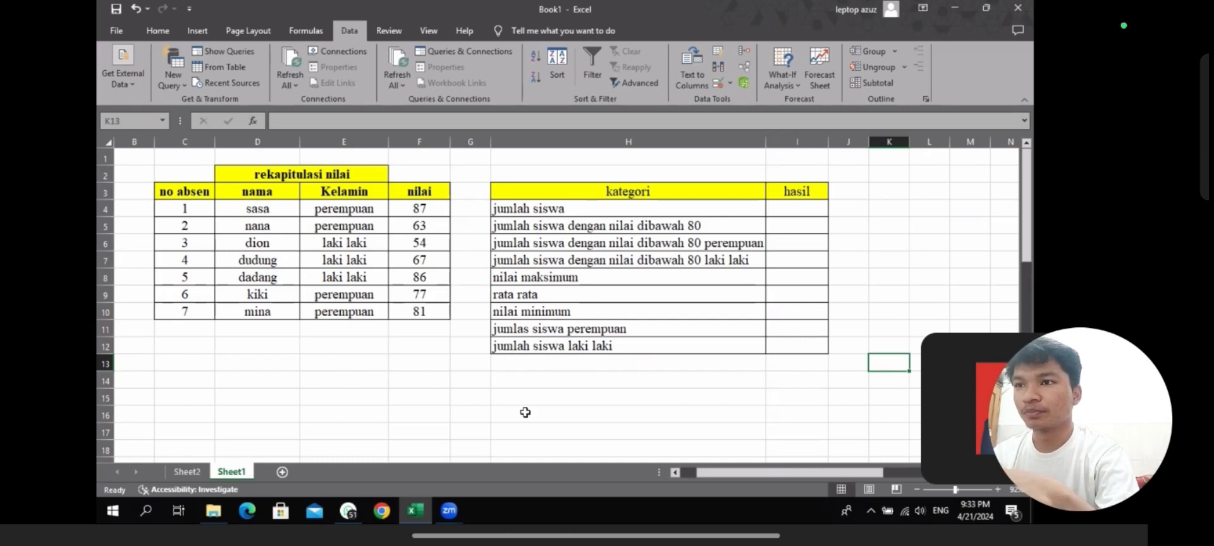
left_click(779, 211)
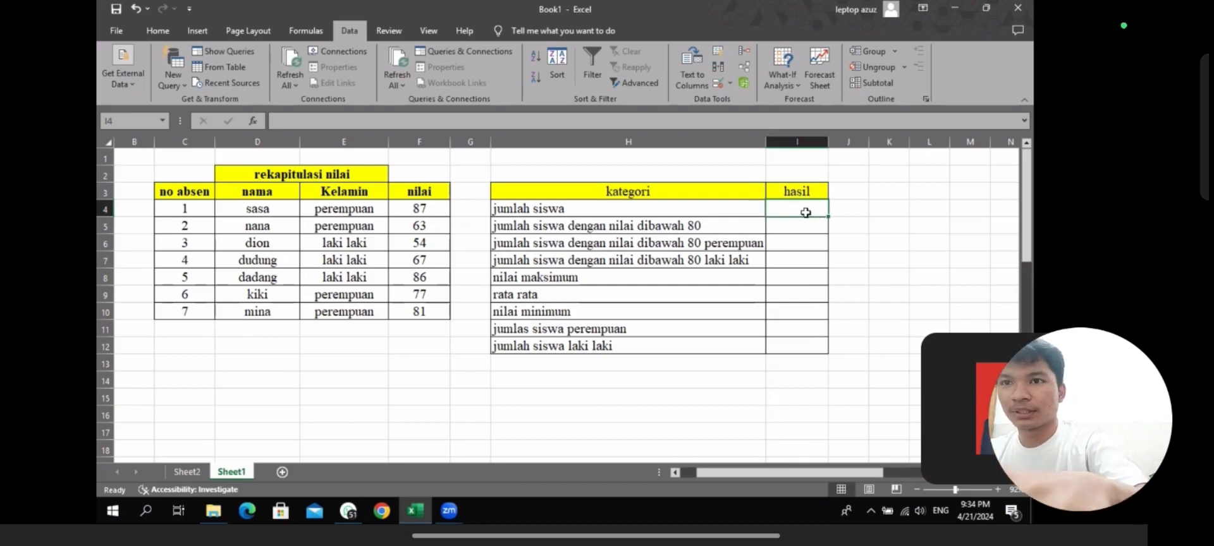
type("=")
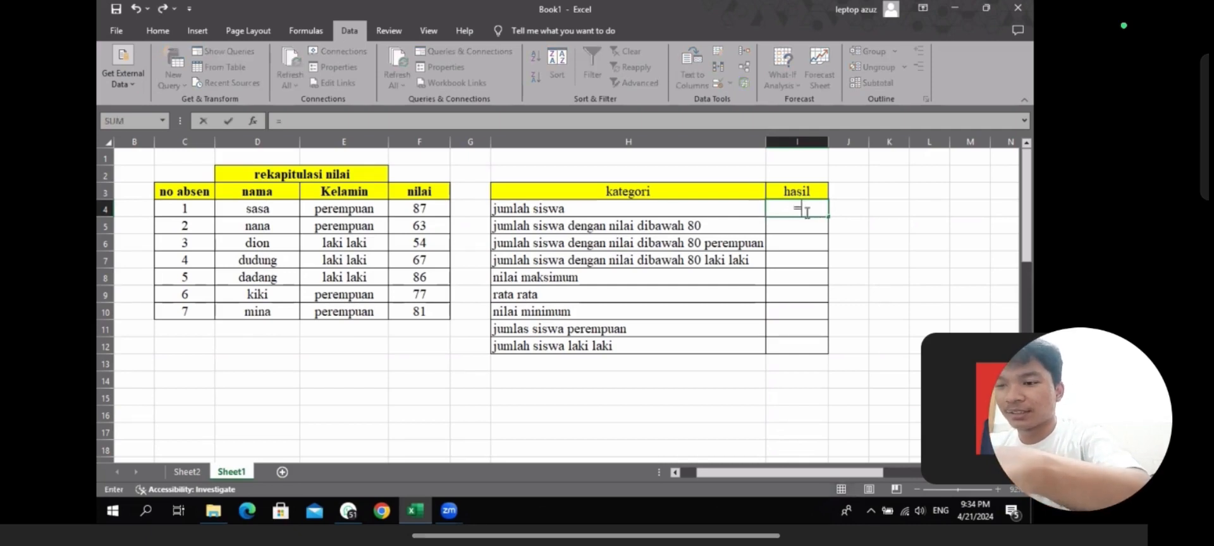
type("counta")
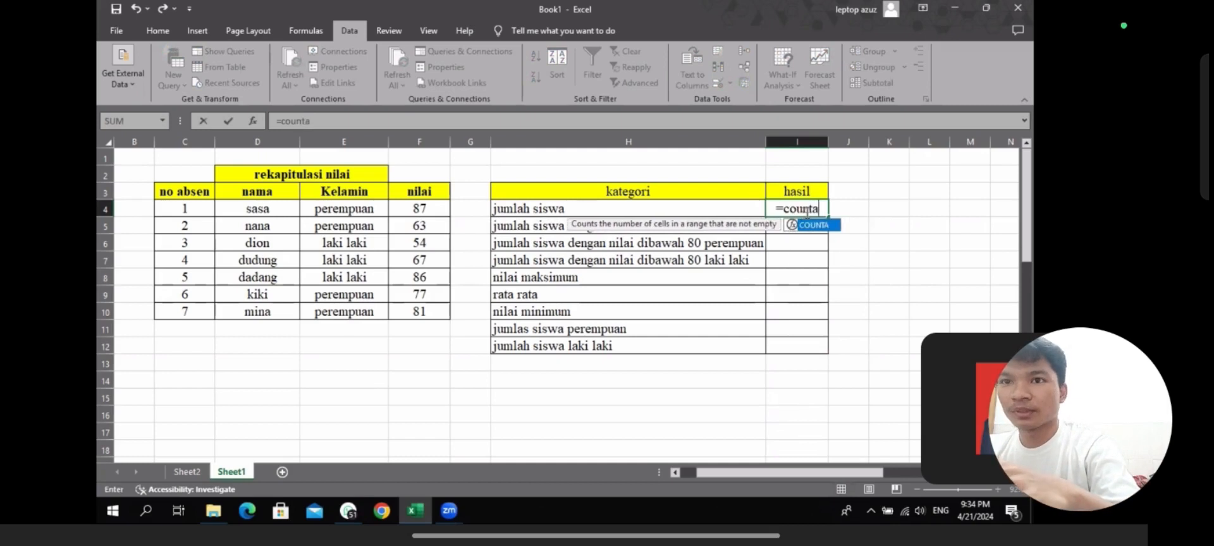
key("Tab")
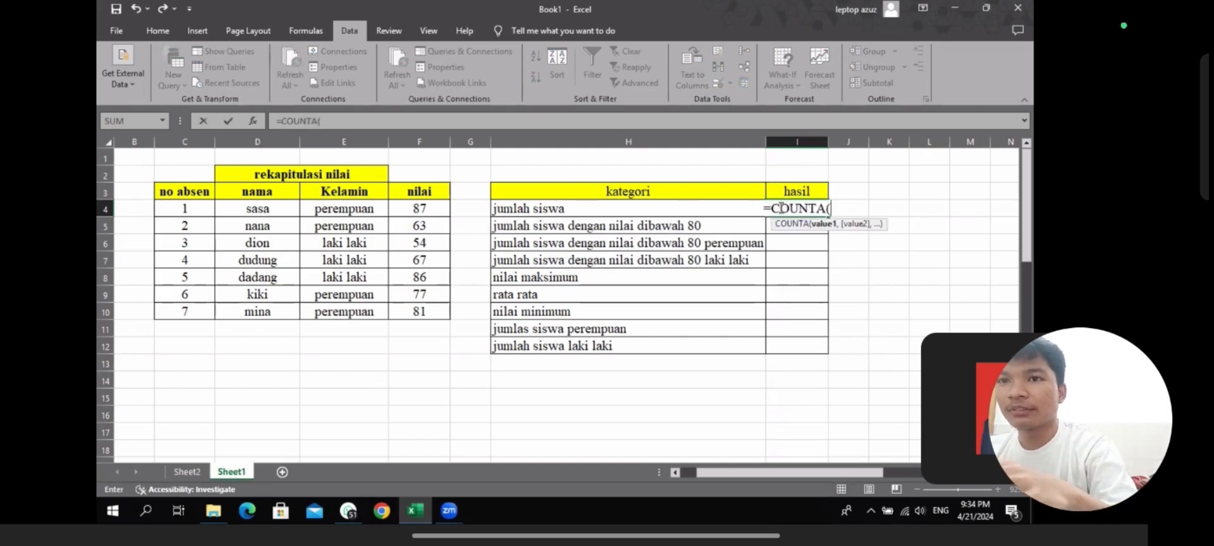
left_click(269, 212)
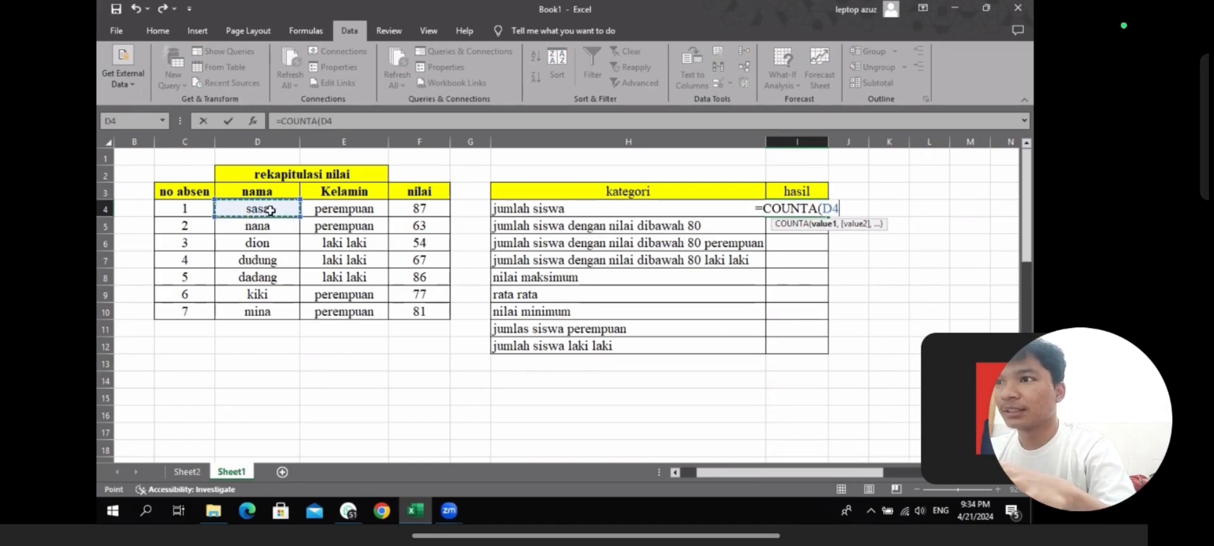
left_click_drag(272, 212, 282, 311)
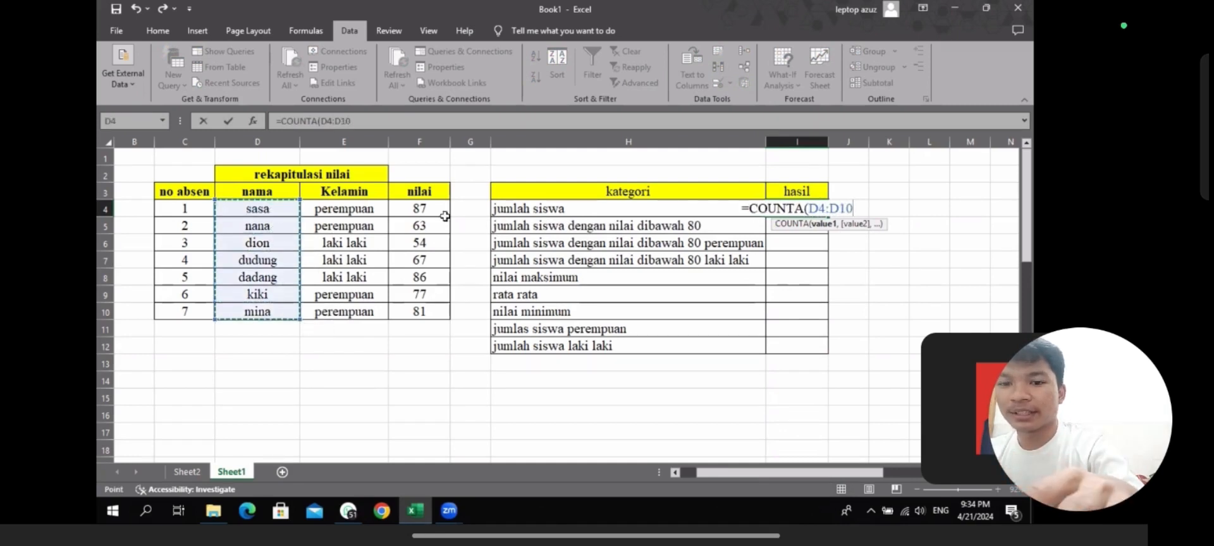
key("Return")
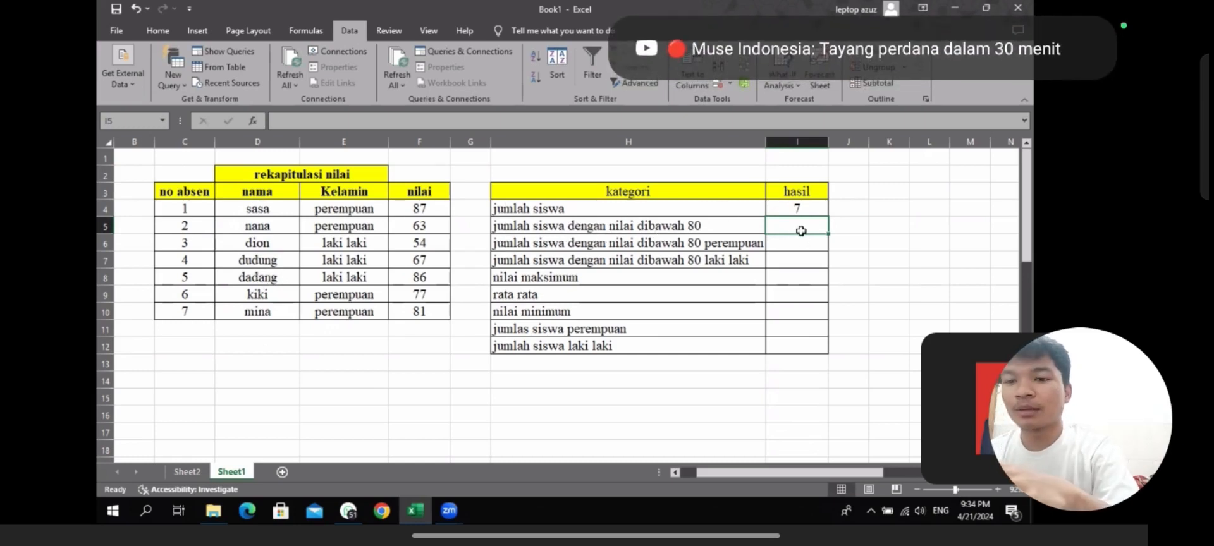
Enter a COUNTIF formula in I5 over the absolute score range $F$4:$F$10 with an empty text criterion "".
type("=")
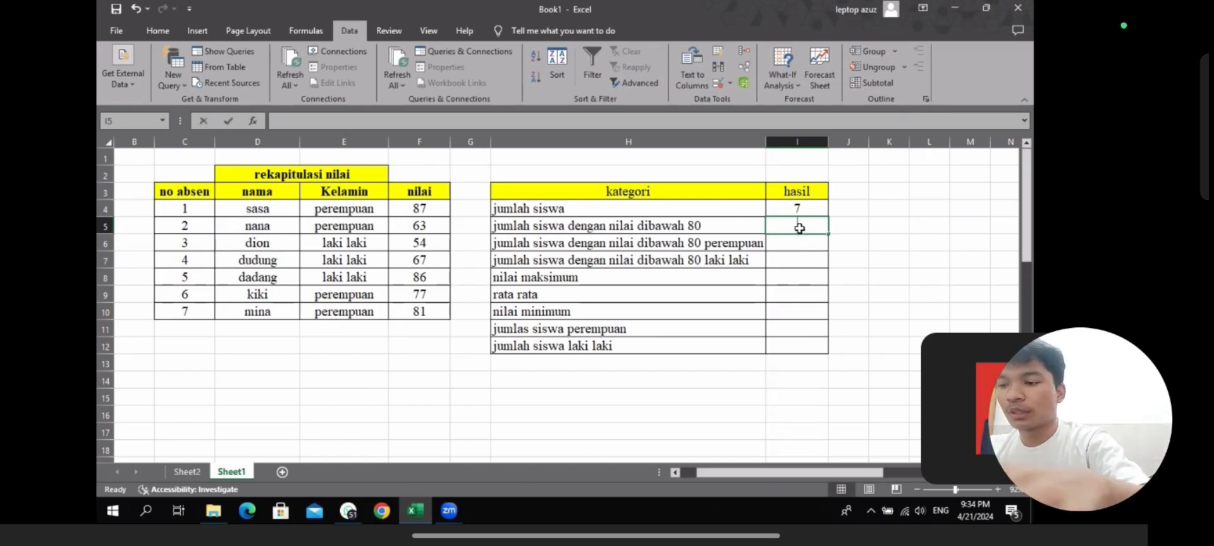
type("count")
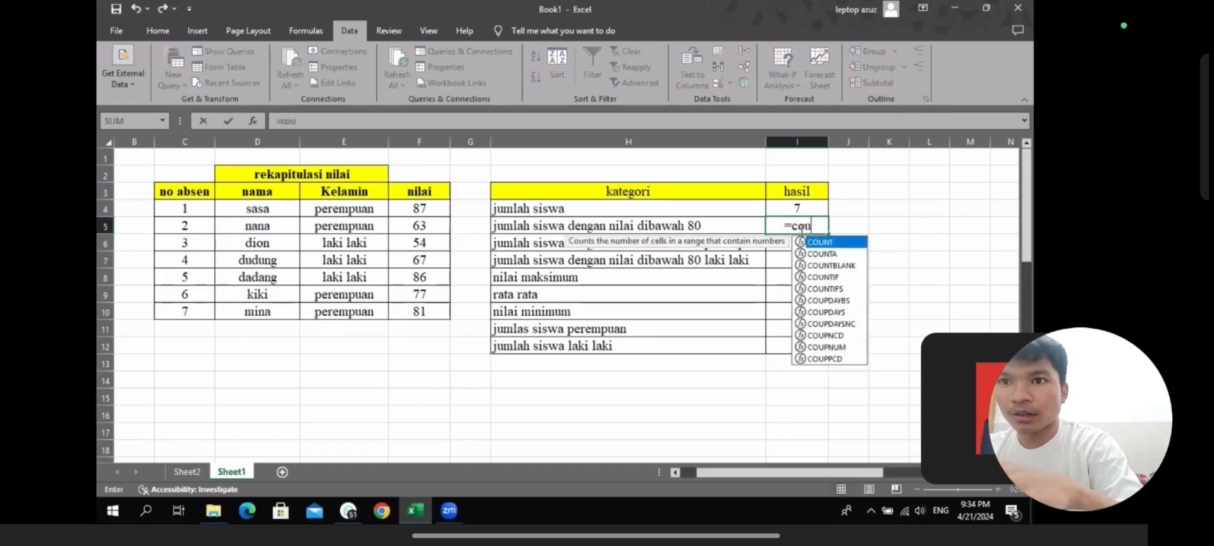
left_click(824, 278)
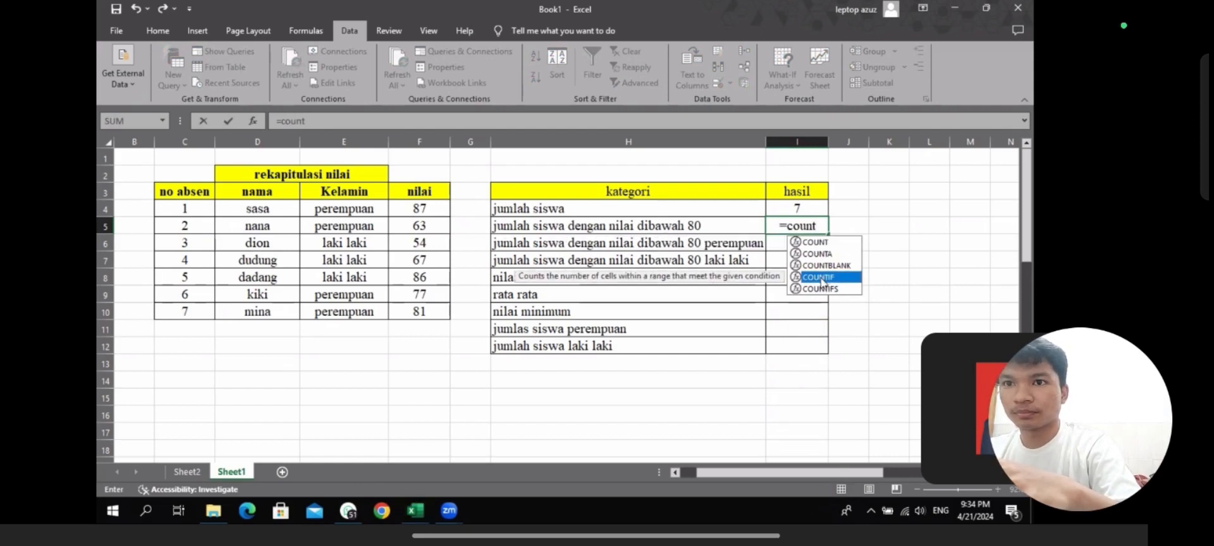
double_click(822, 278)
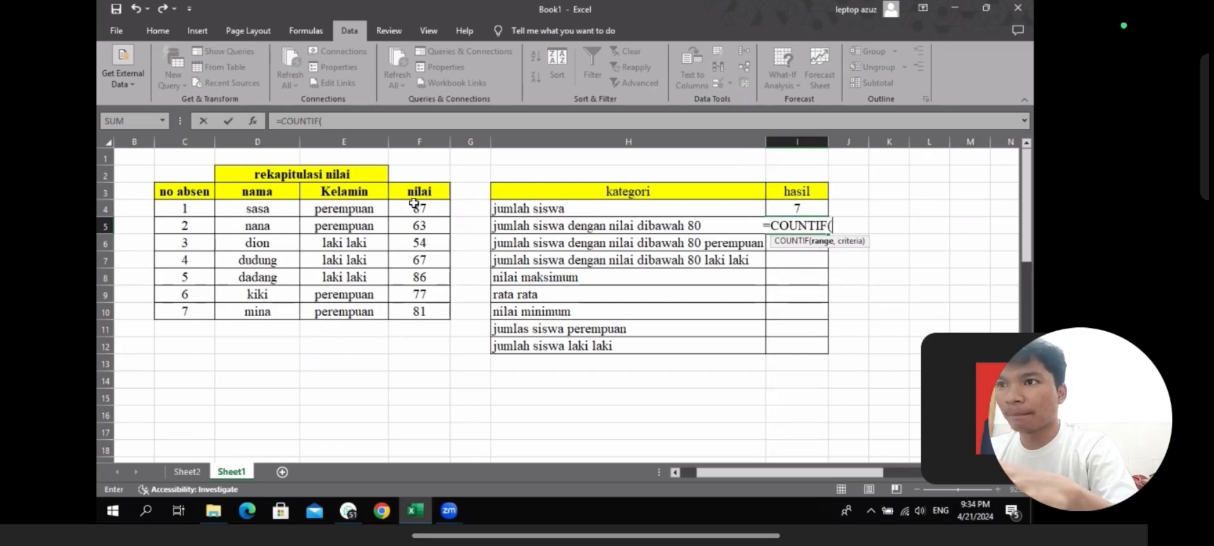
left_click_drag(414, 209, 420, 313)
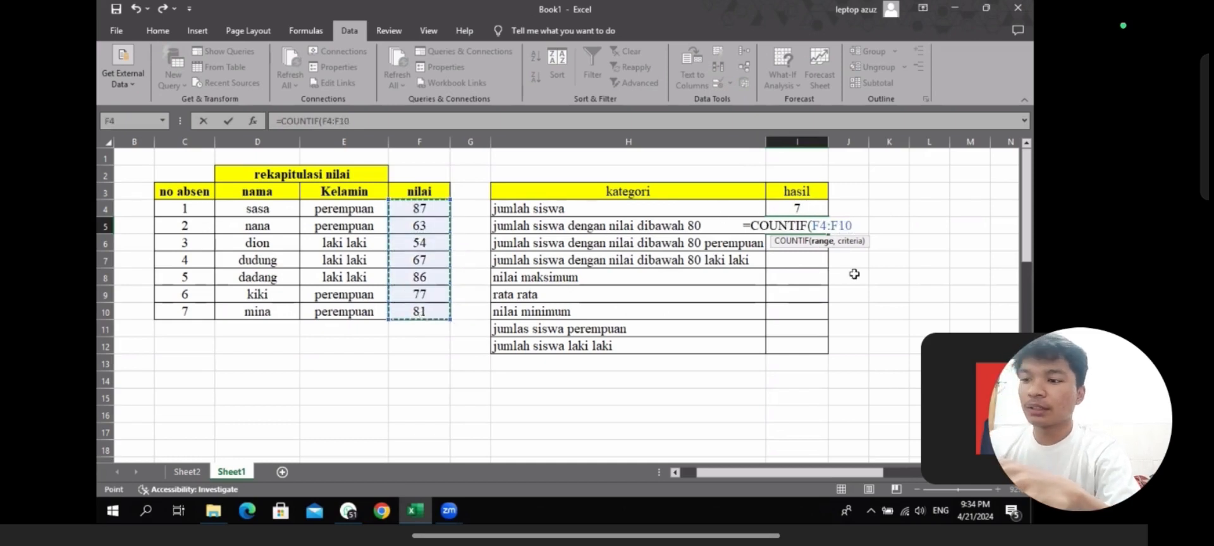
key("F4")
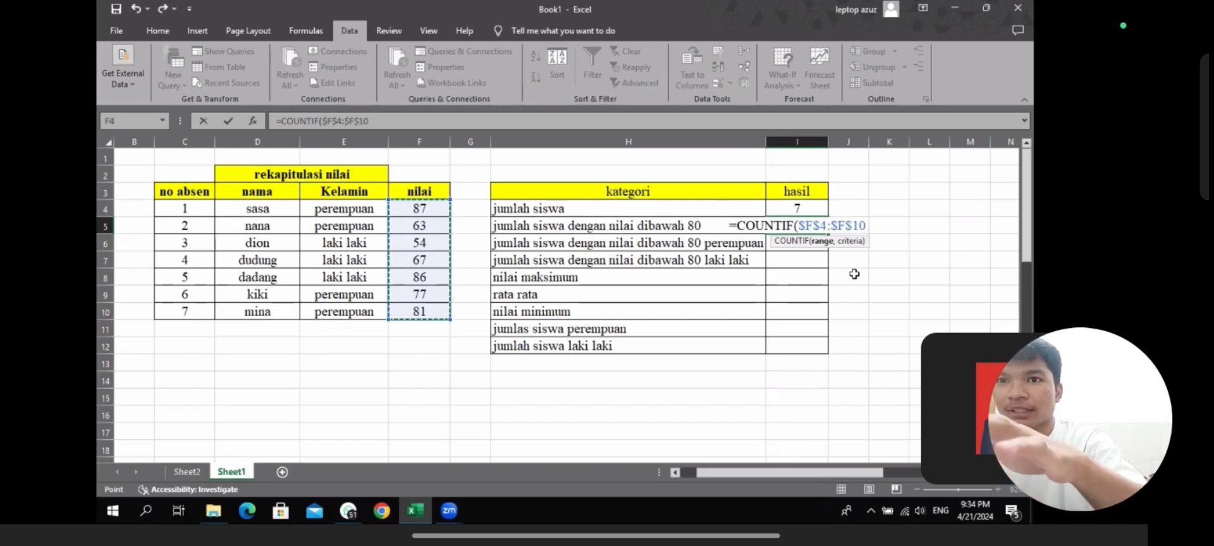
type(",")
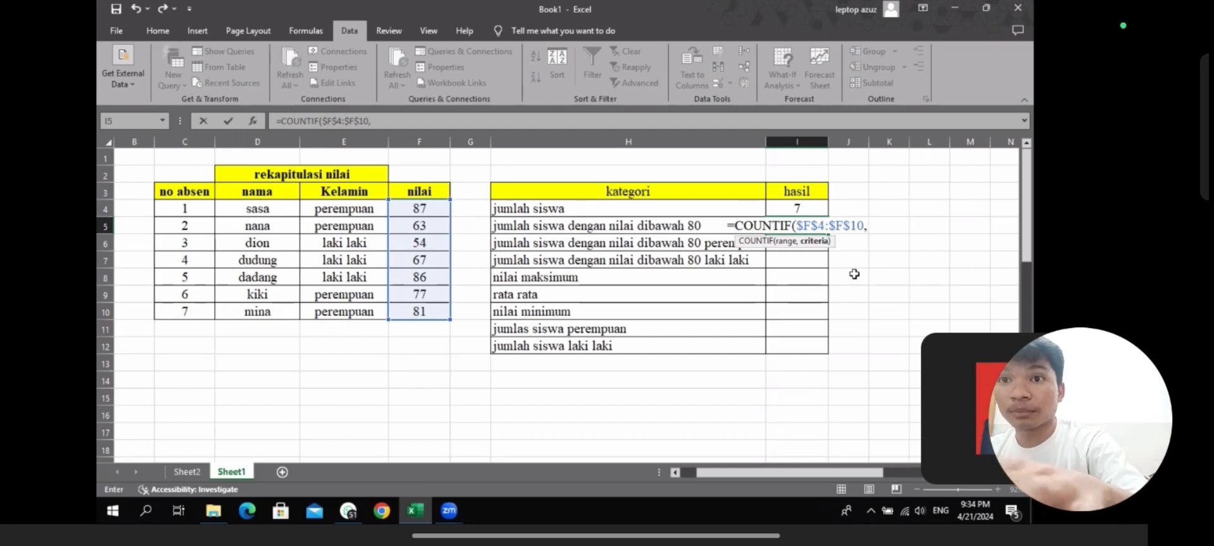
type("\"\"")
key("Return")
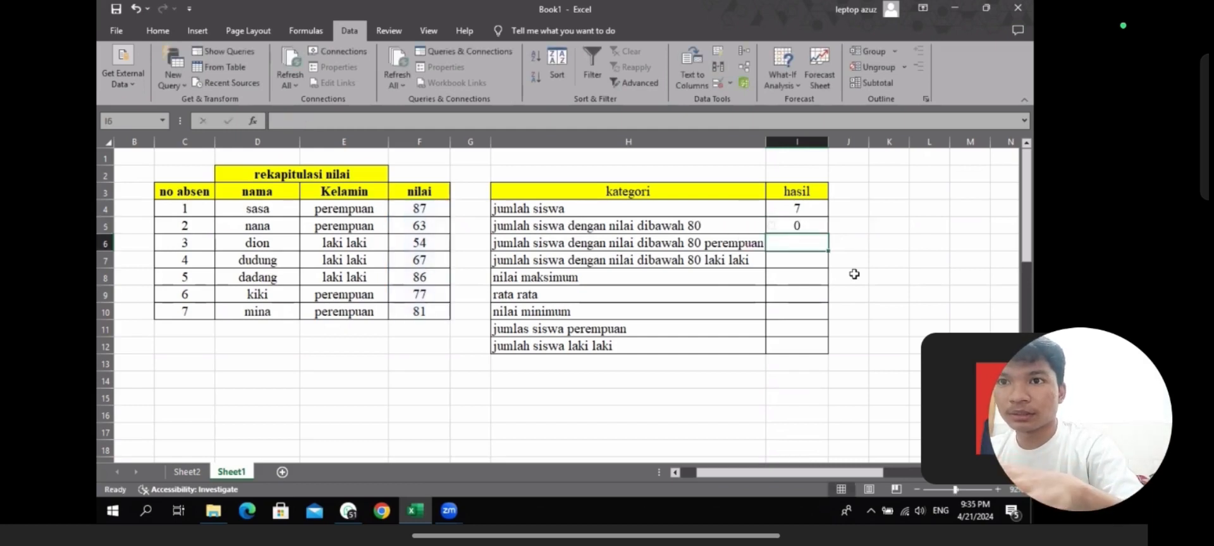
Edit the COUNTIF formula in I5 so that its criterion is "<80".
left_click(816, 228)
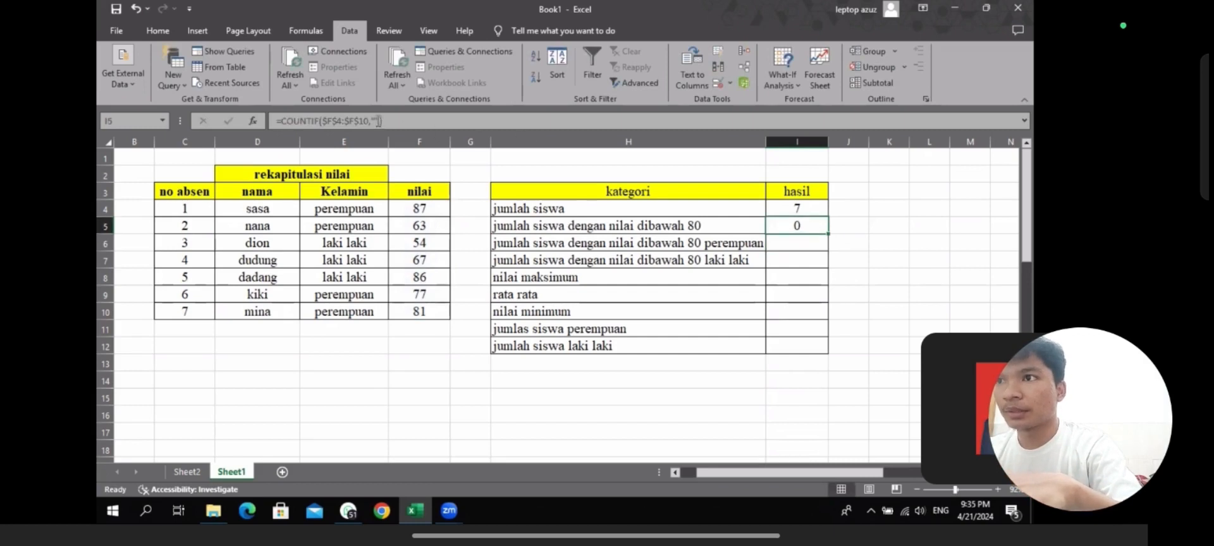
left_click(378, 121)
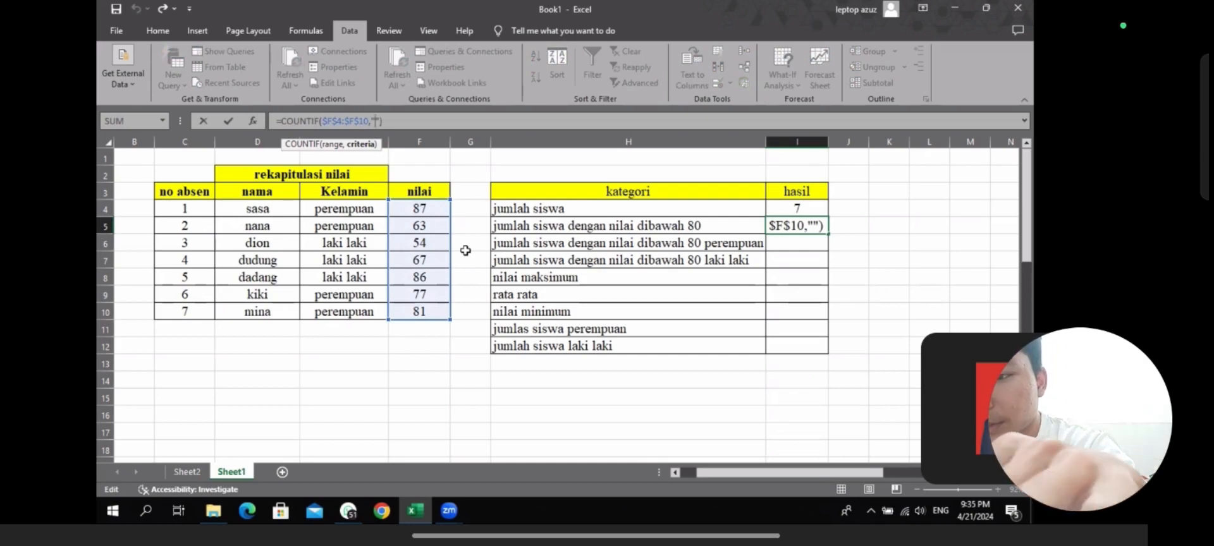
type("<")
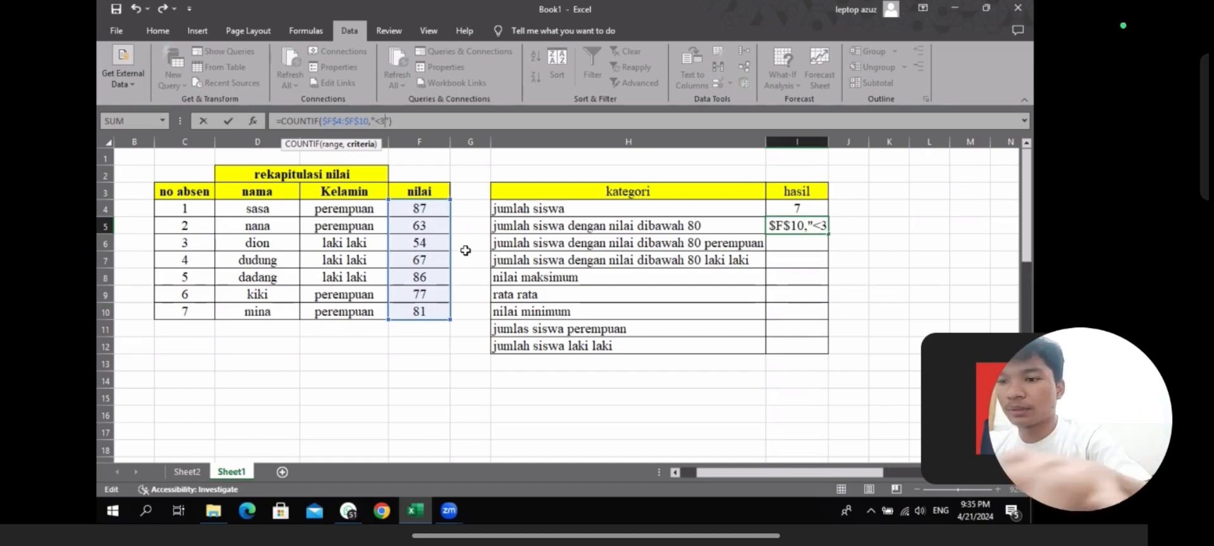
type("8")
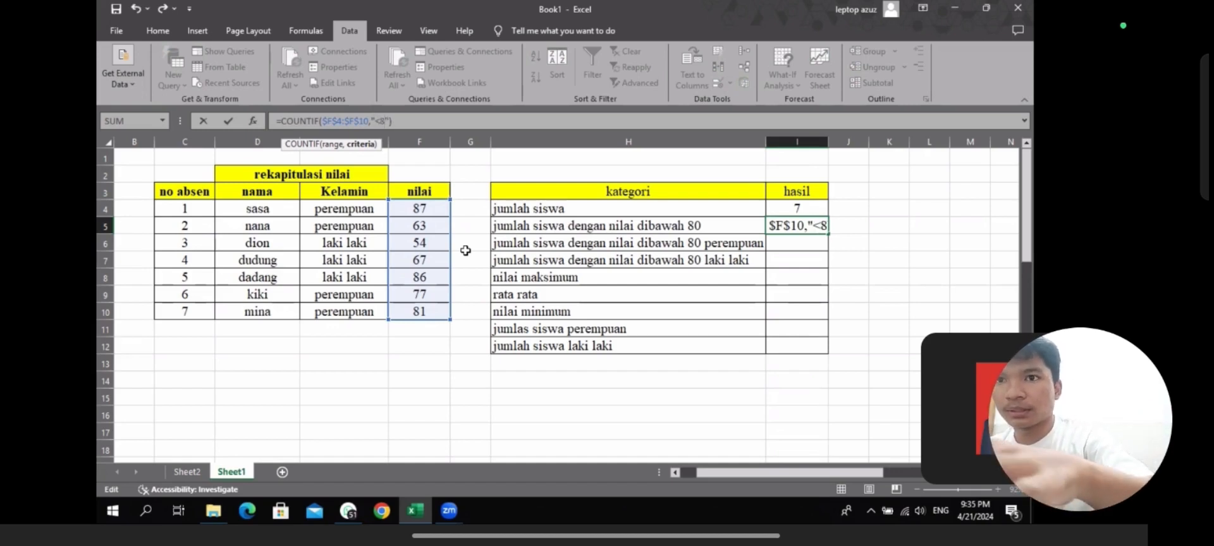
type("0")
key("Return")
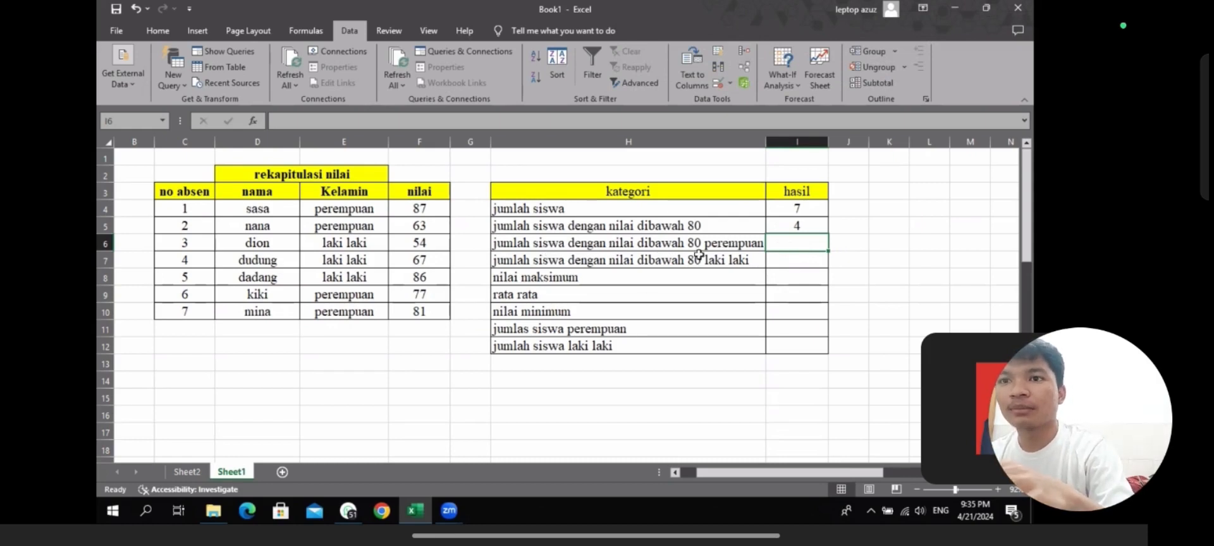
Start a COUNTIFS formula in I6 with the absolute gender range $E$4:$E$10 and the criterion "perempuan".
type("=")
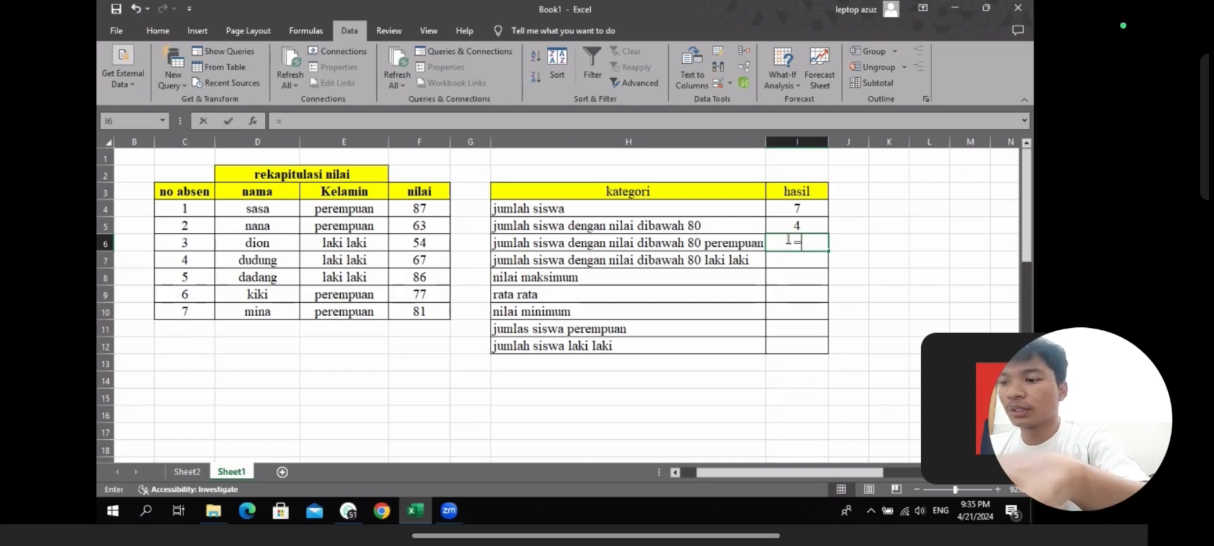
type("count")
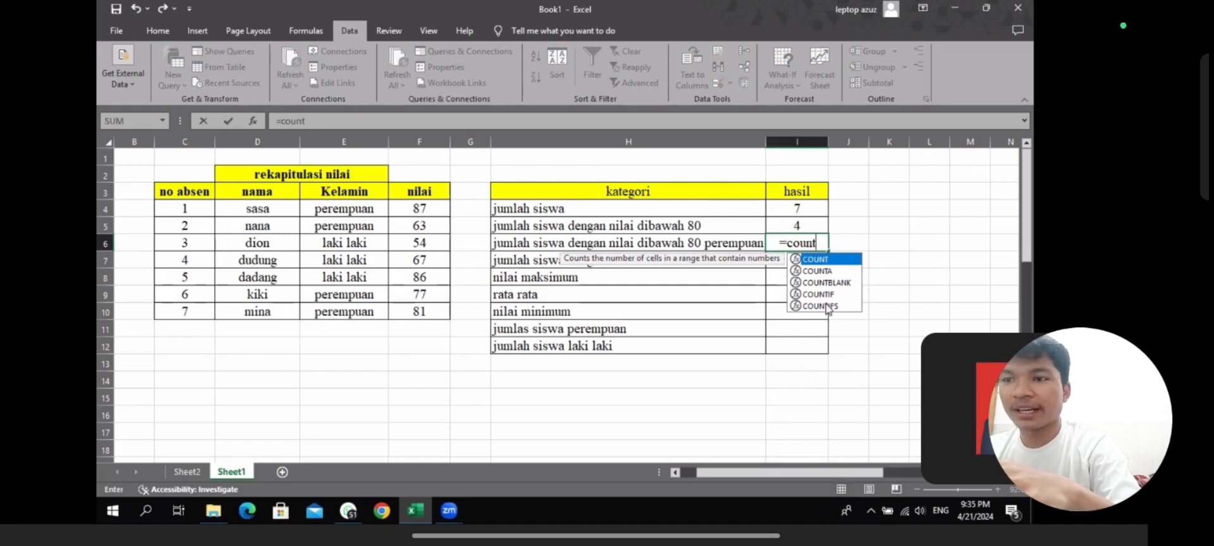
left_click(827, 307)
double_click(827, 307)
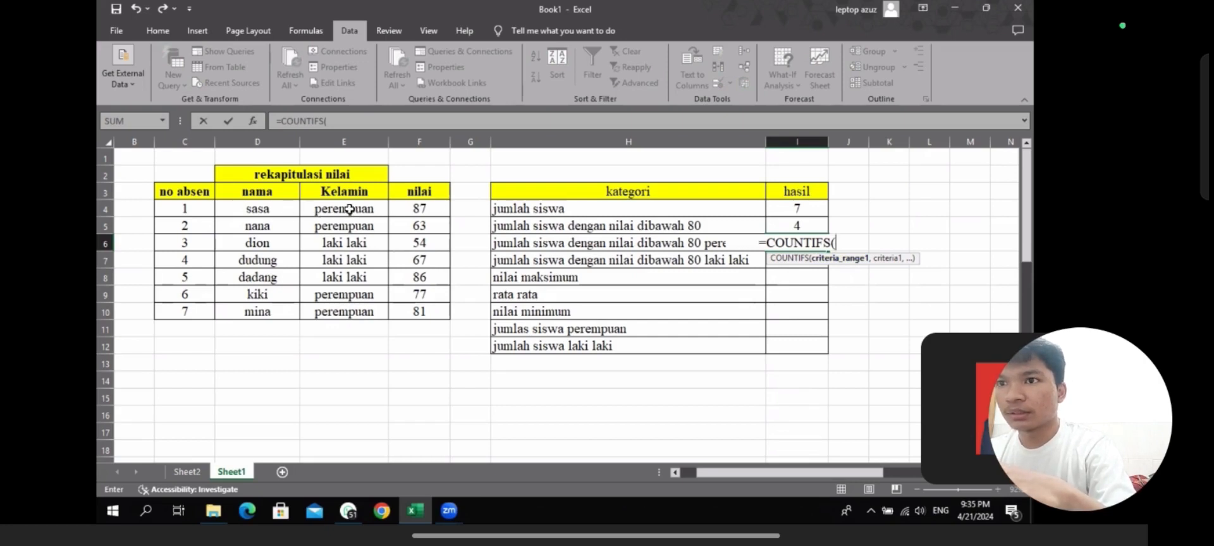
left_click_drag(349, 210, 358, 313)
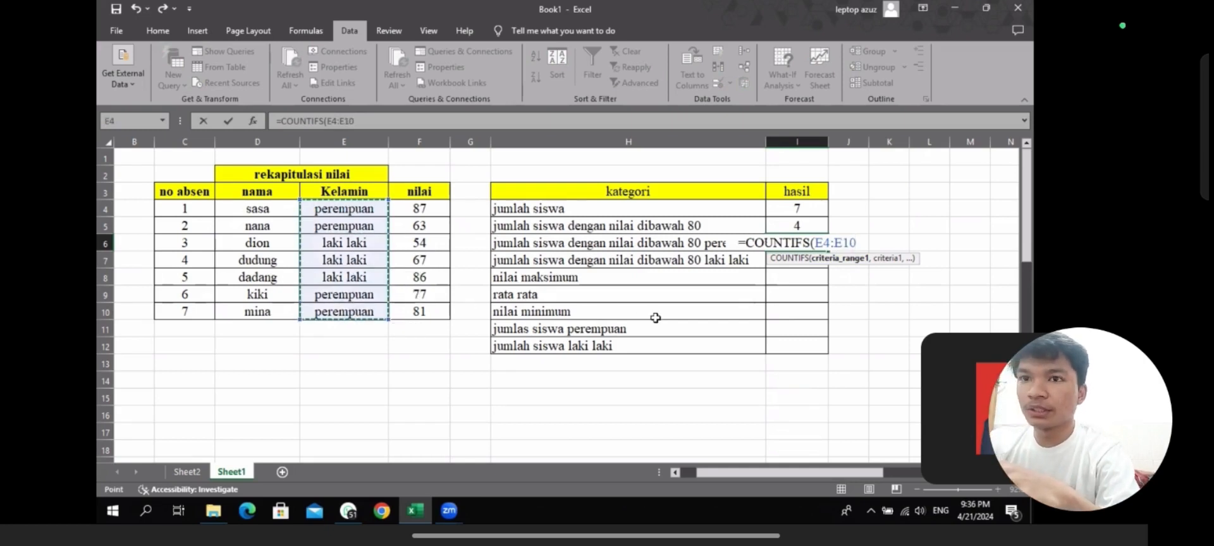
key("F4")
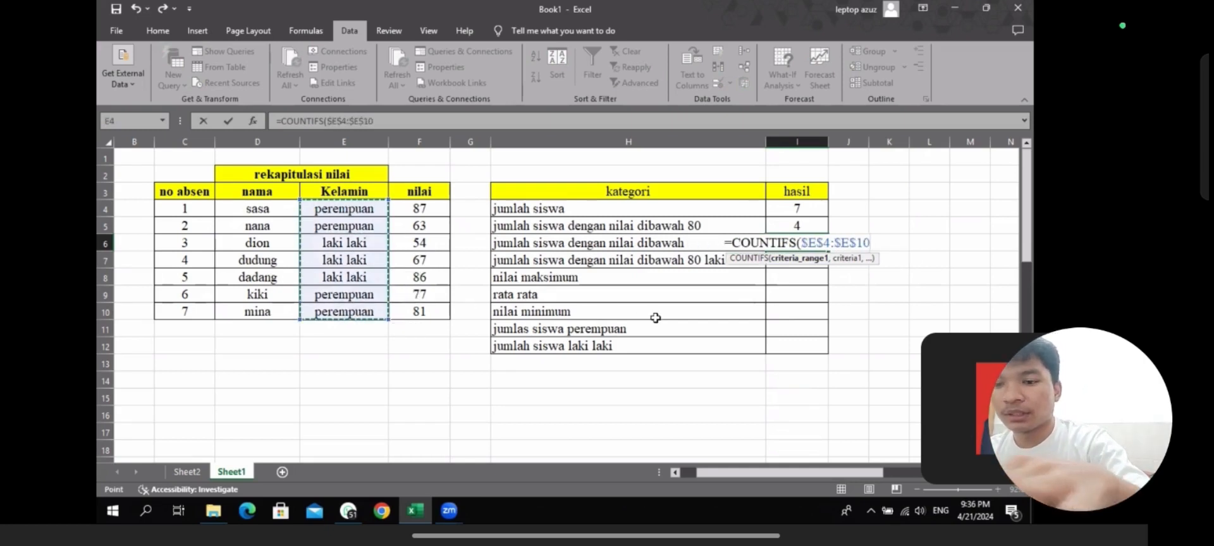
type(",")
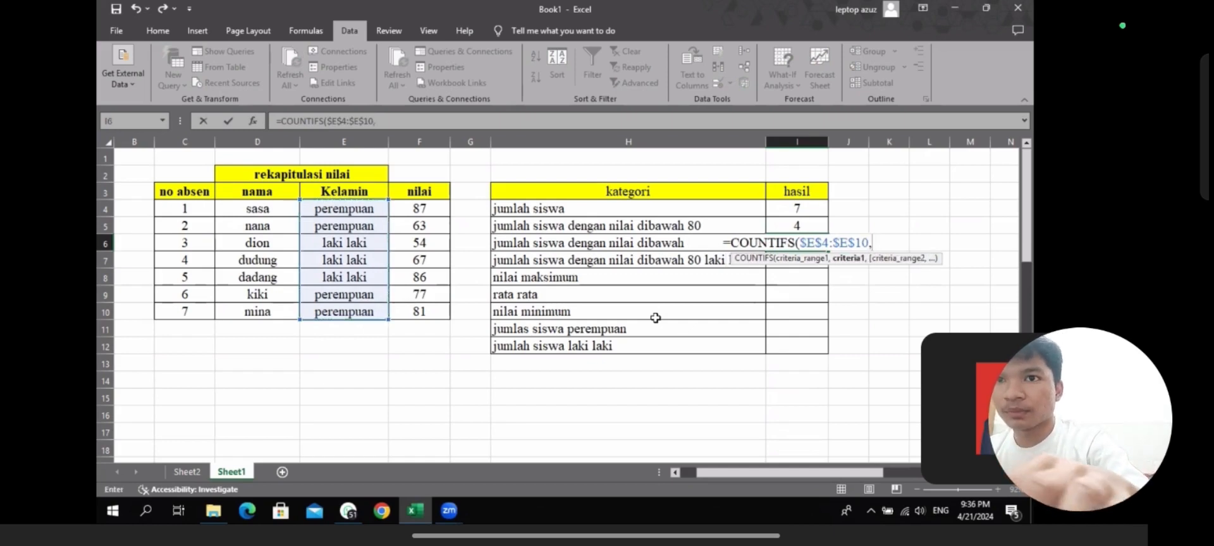
type("\"")
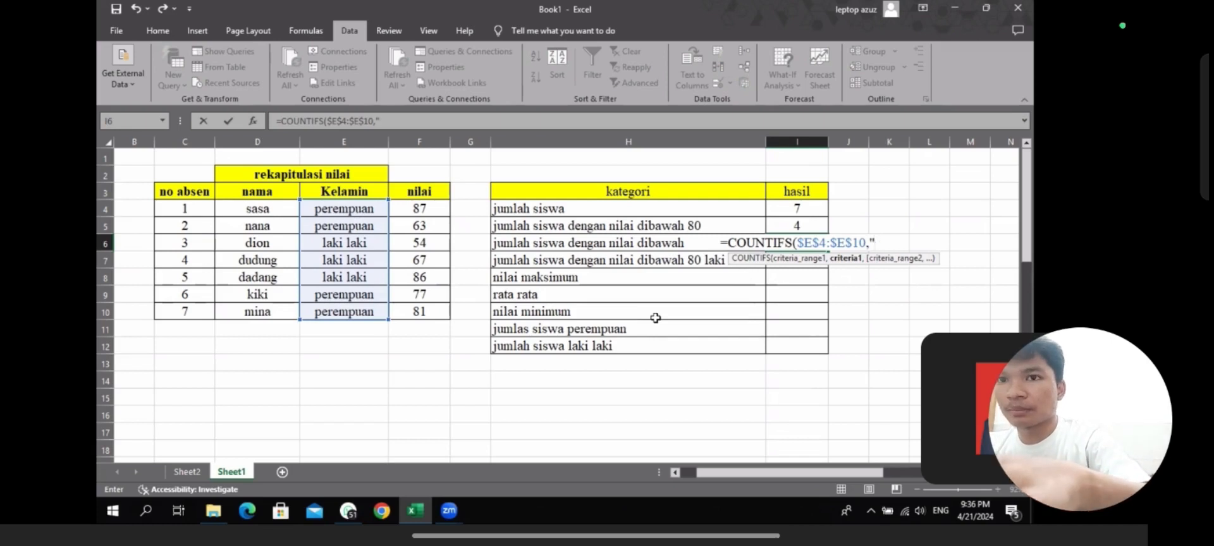
type("perem")
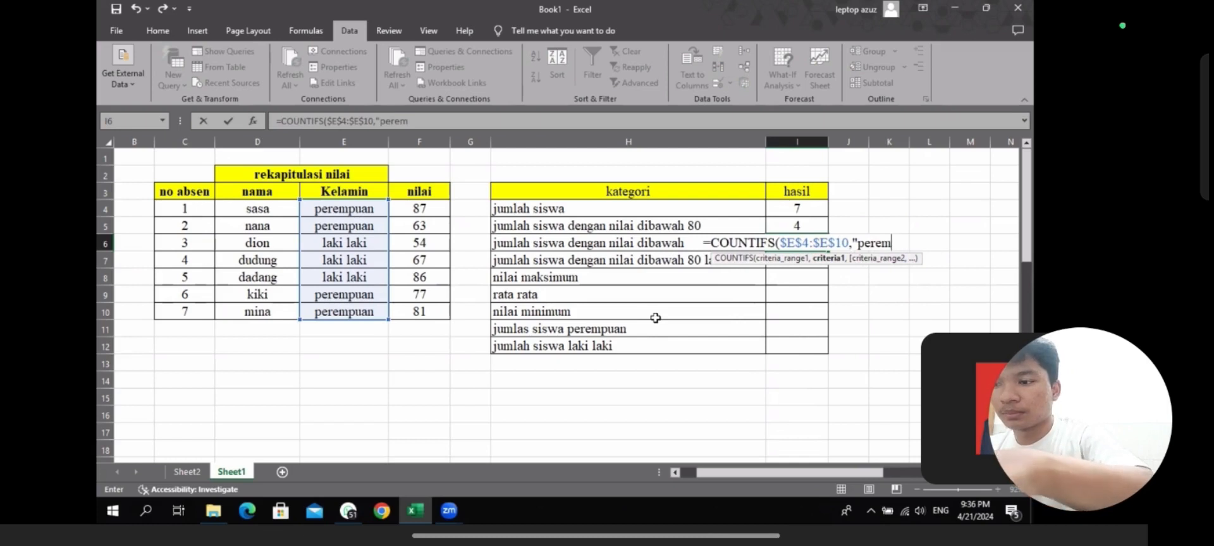
type("puan")
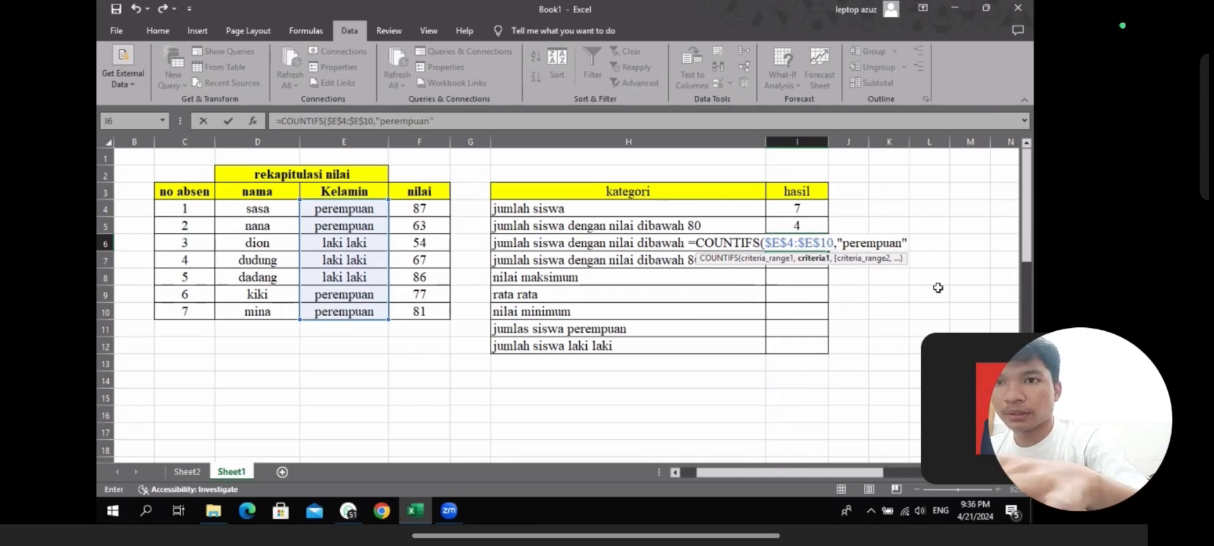
Complete the COUNTIFS formula in I6 with the score range F4:F10 and the second criterion "<80".
type(",")
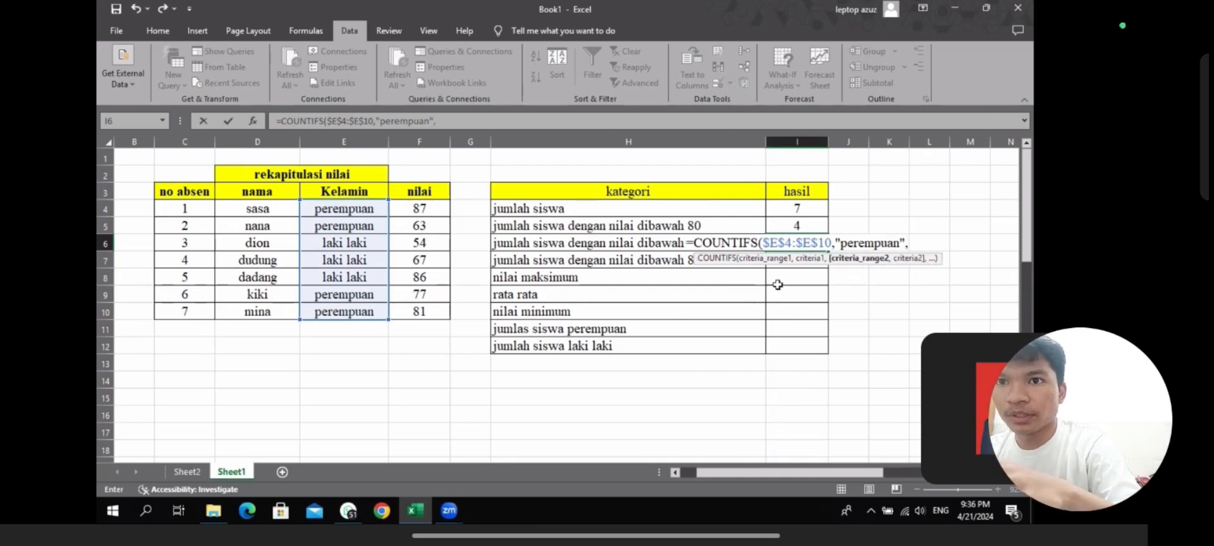
left_click(428, 212)
left_click_drag(426, 228, 437, 313)
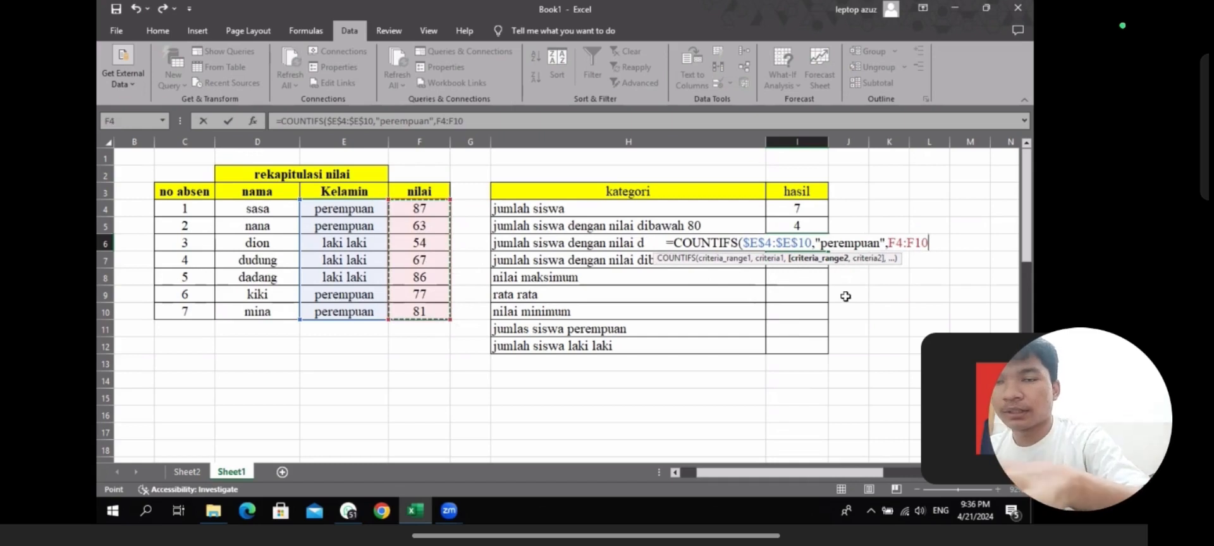
type(",")
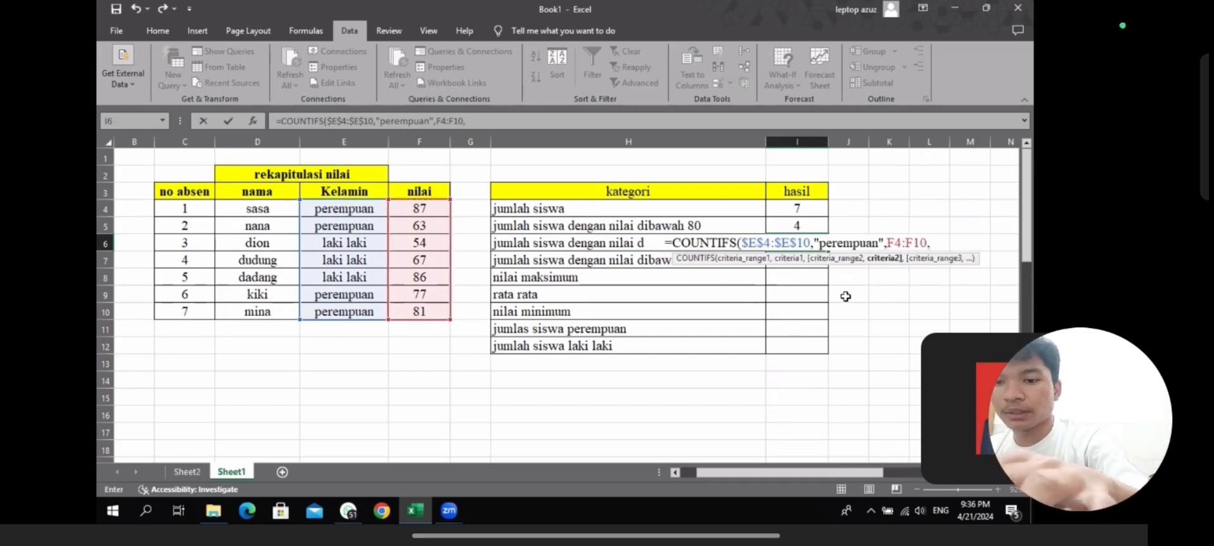
type("\"")
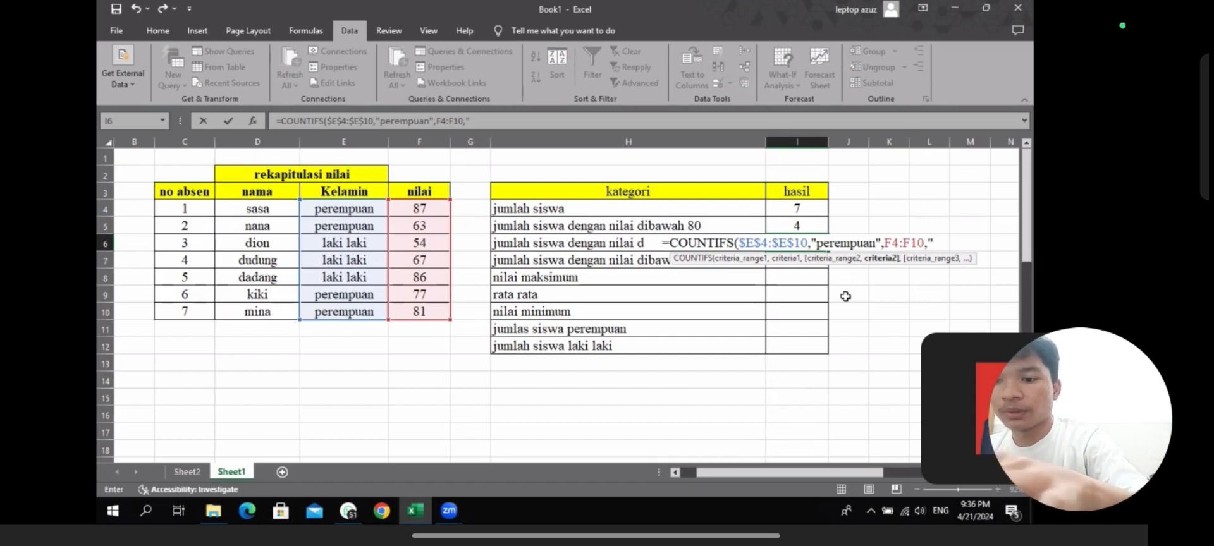
type("<")
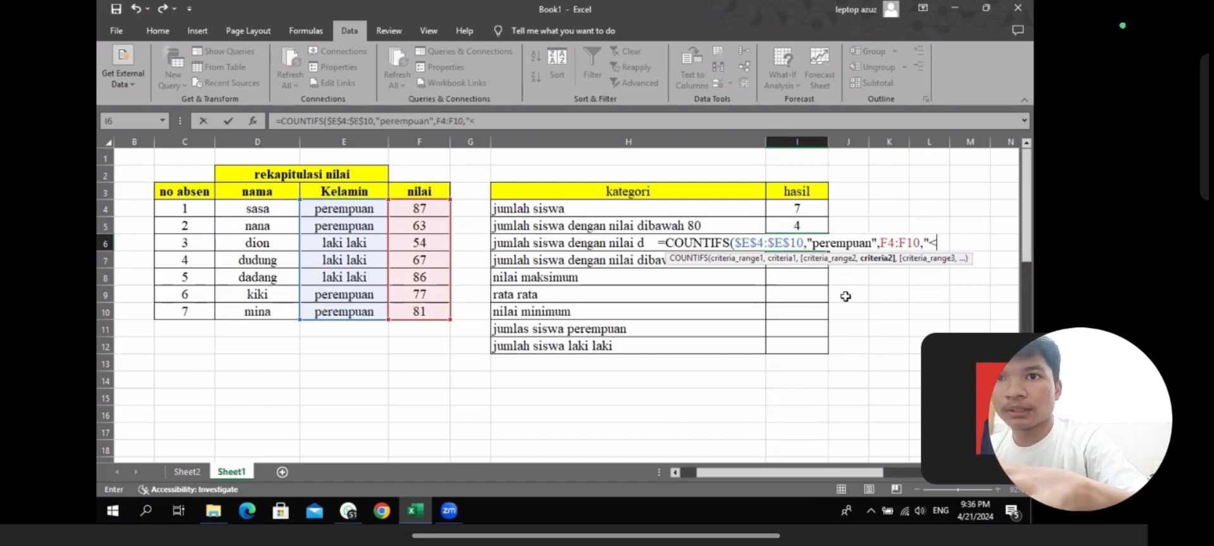
type("8")
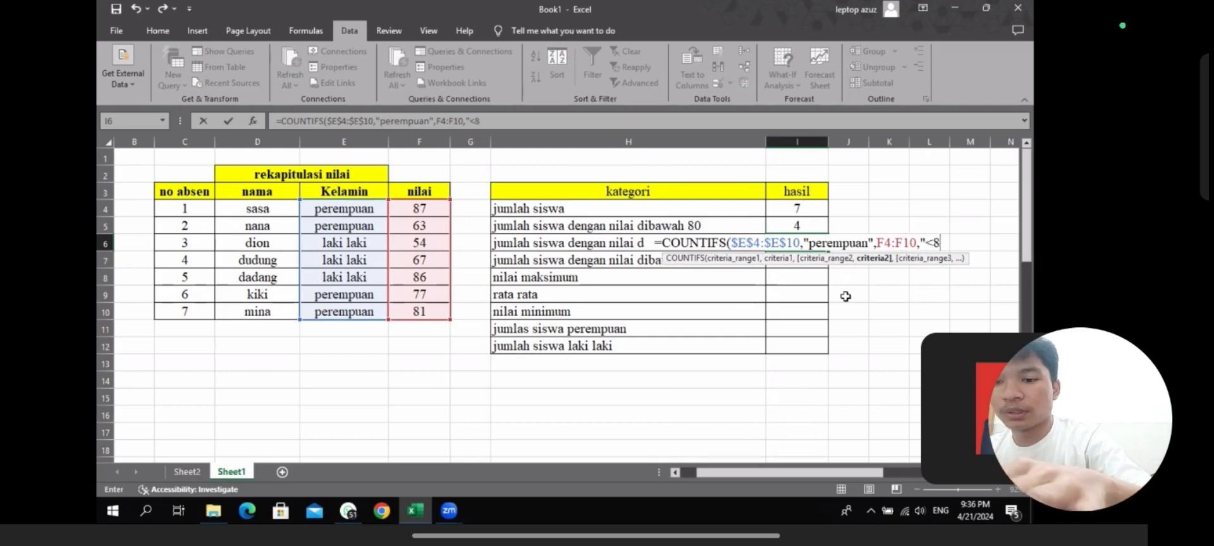
type("0\"")
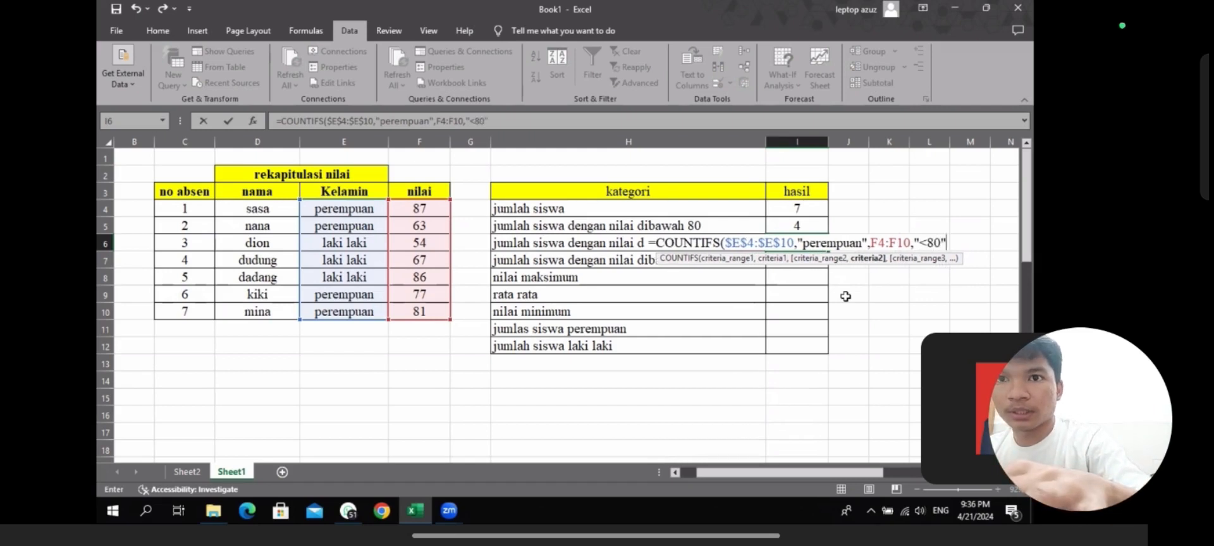
key("Return")
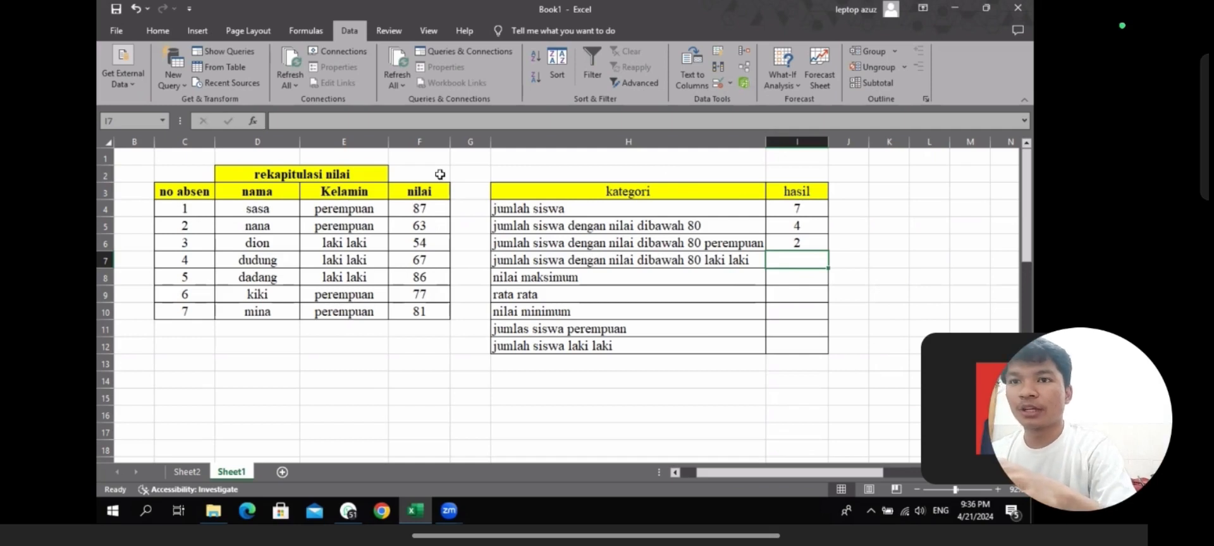
left_click(800, 245)
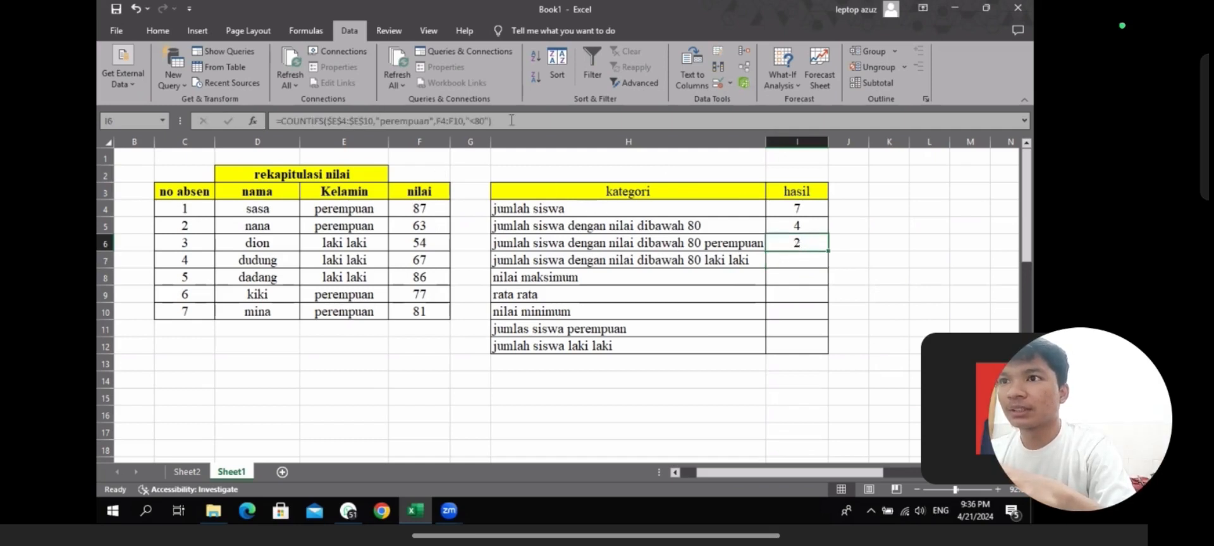
left_click_drag(511, 121, 301, 120)
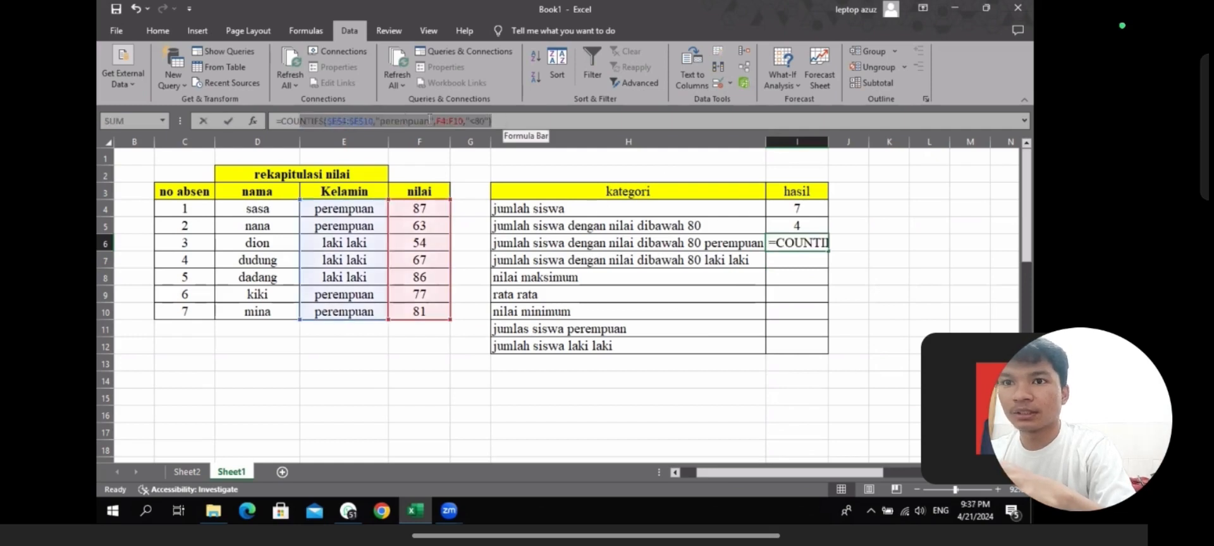
left_click(827, 251)
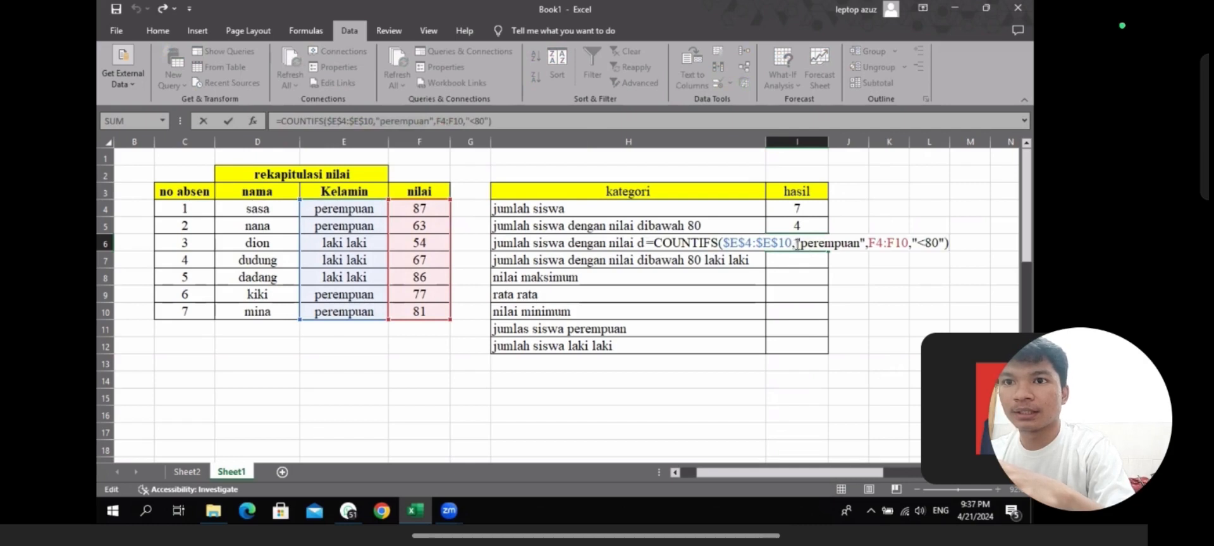
left_click(817, 246)
left_click(922, 274)
Fill the COUNTIFS formula from I6 down into I7.
left_click(806, 243)
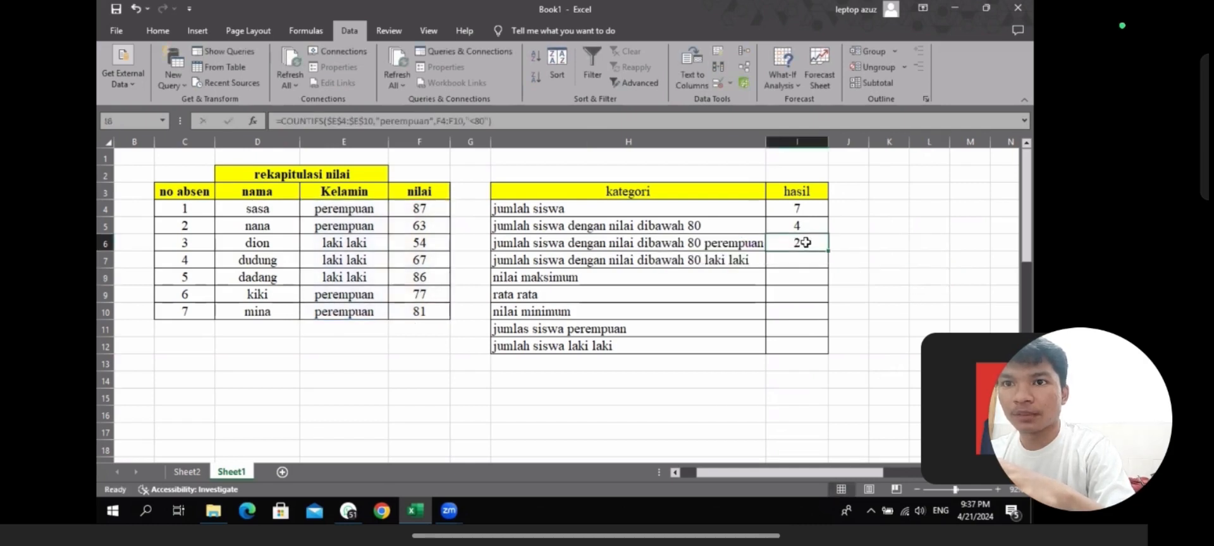
left_click_drag(829, 251, 829, 267)
right_click(805, 260)
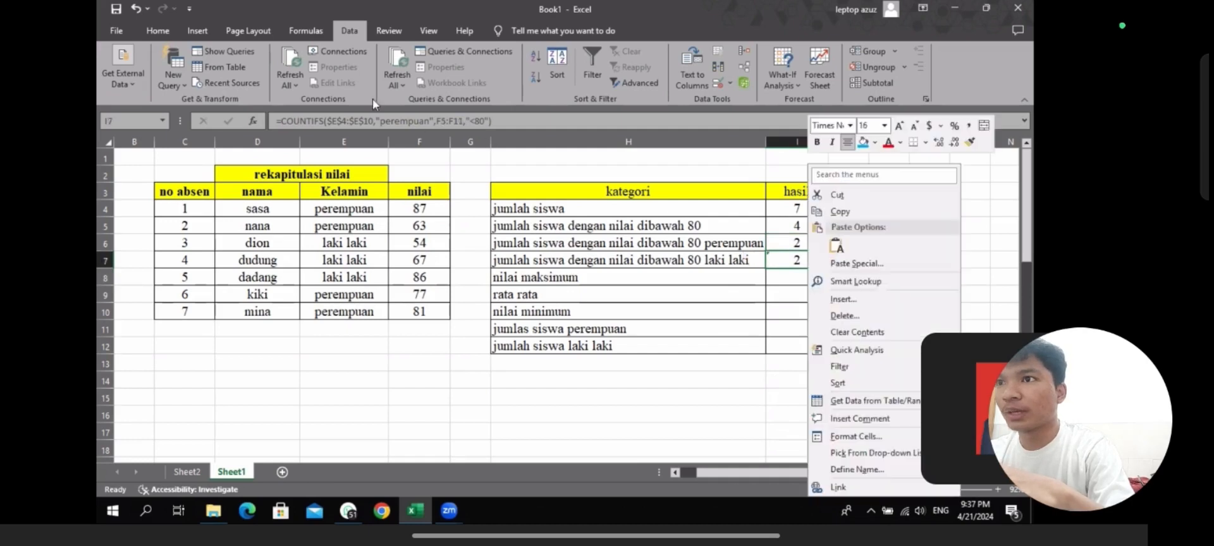
Replace the gender criterion in the I7 COUNTIFS formula with "laki laki".
left_click(430, 121)
left_click(431, 121)
key("BackSpace")
key("BackSpace")
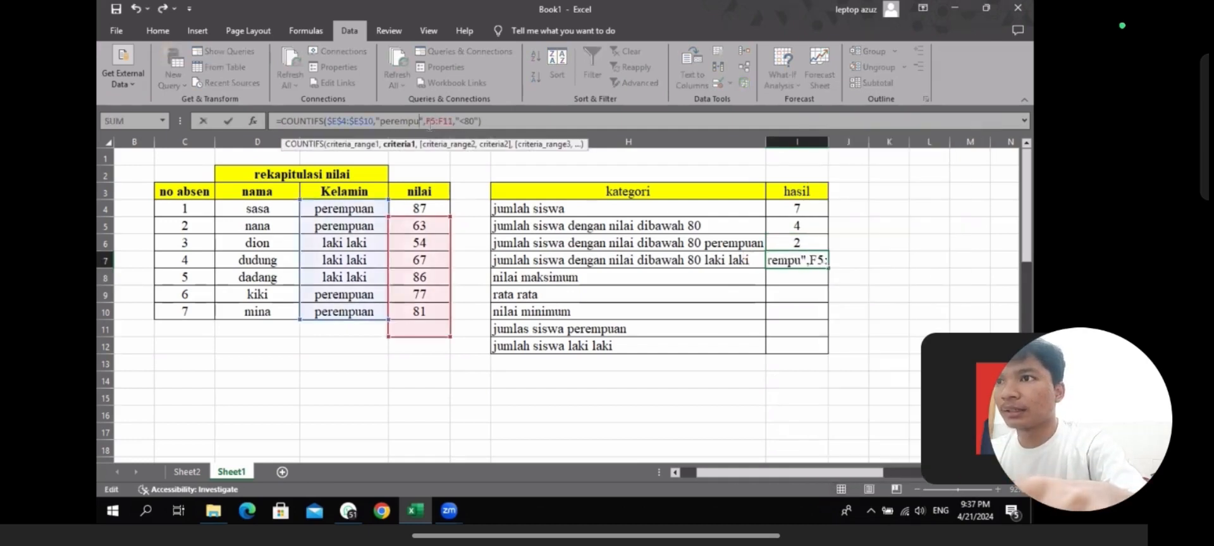
key("BackSpace")
key("BackSpace")
key("BackSpace")
key("BackSpace")
key("BackSpace")
key("BackSpace")
key("BackSpace")
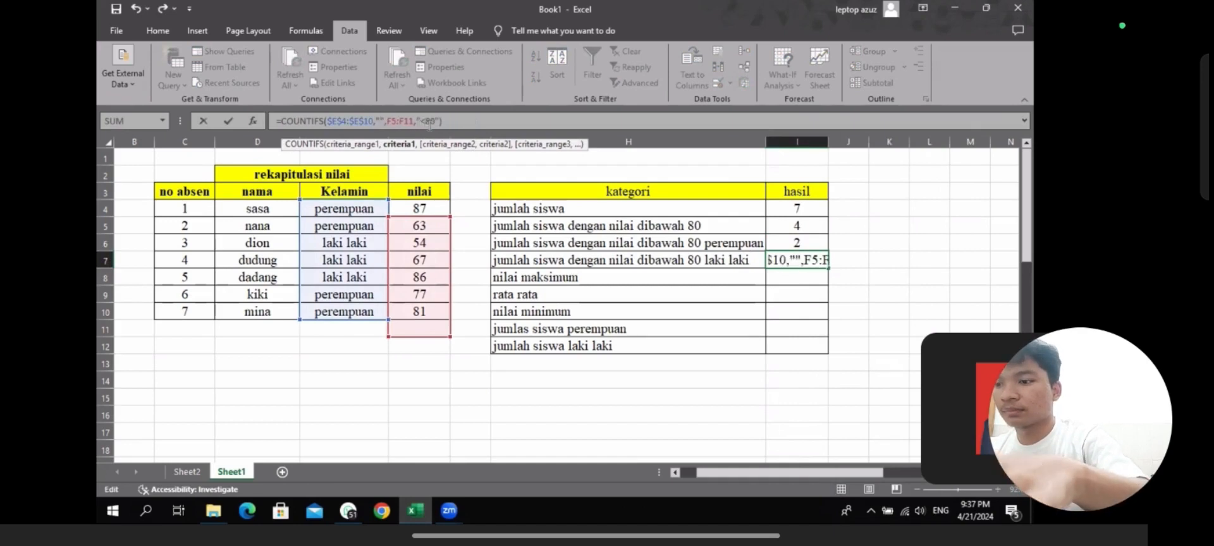
type("laki")
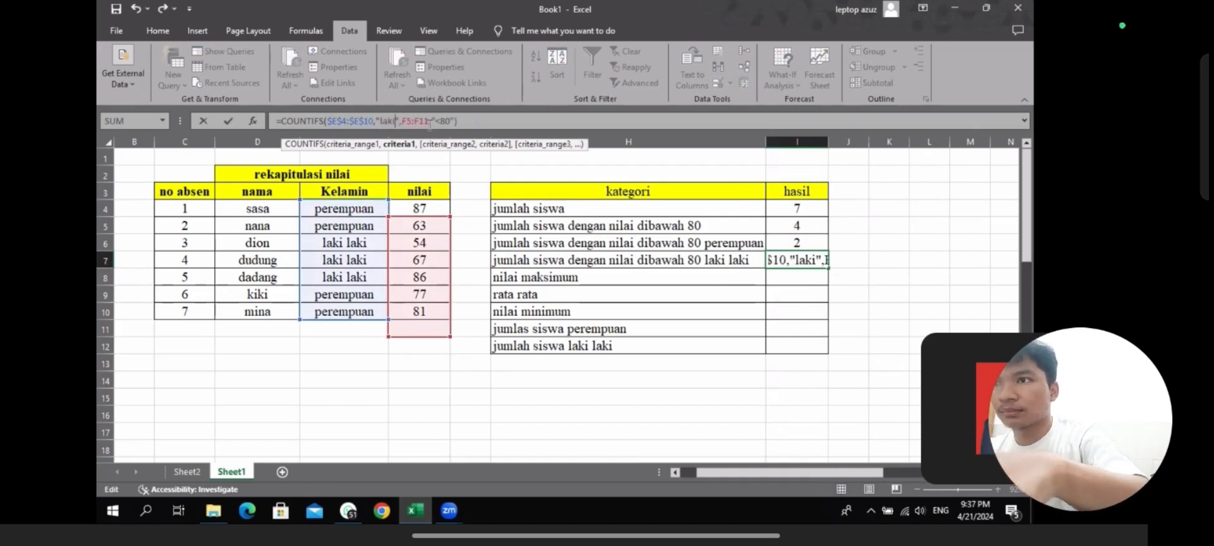
type(" laki")
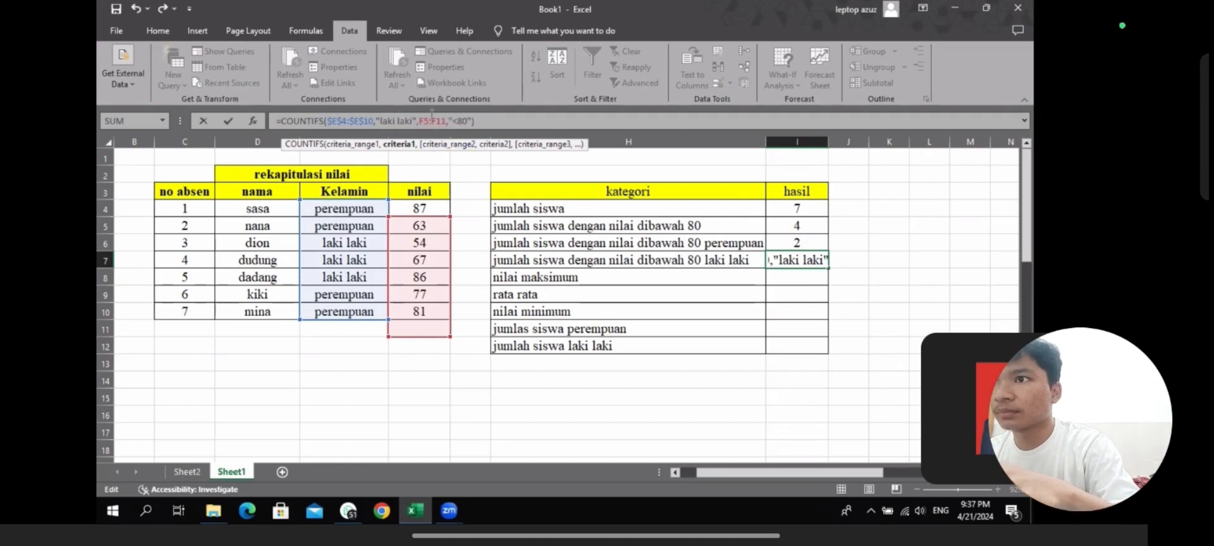
left_click_drag(437, 250, 432, 218)
left_click(805, 260)
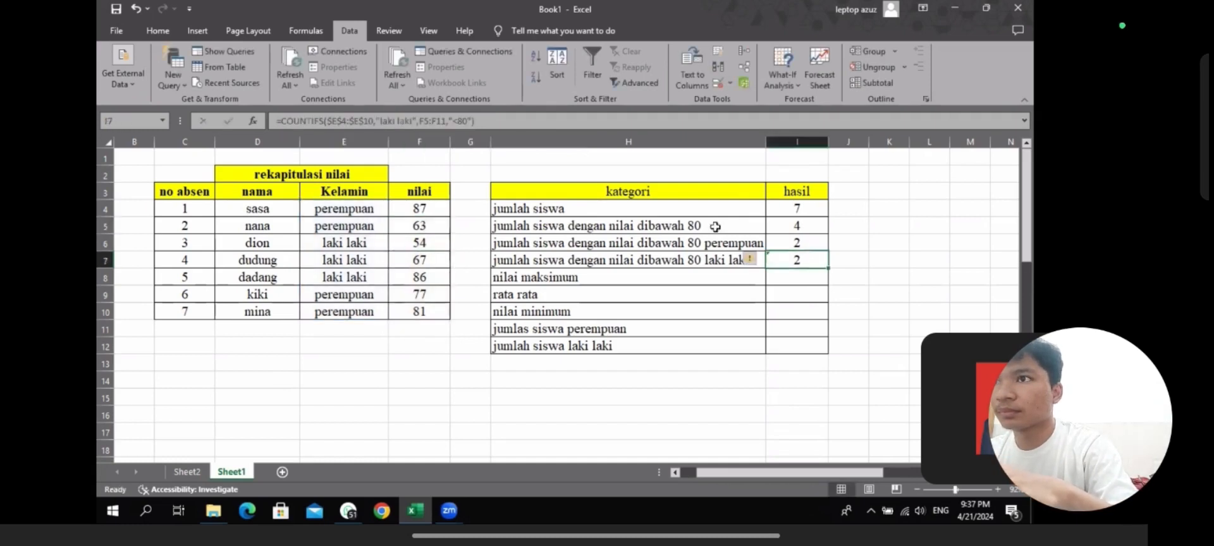
Correct the score range in the I7 COUNTIFS formula to the absolute range $F$4:$F$10.
left_click_drag(419, 121, 447, 120)
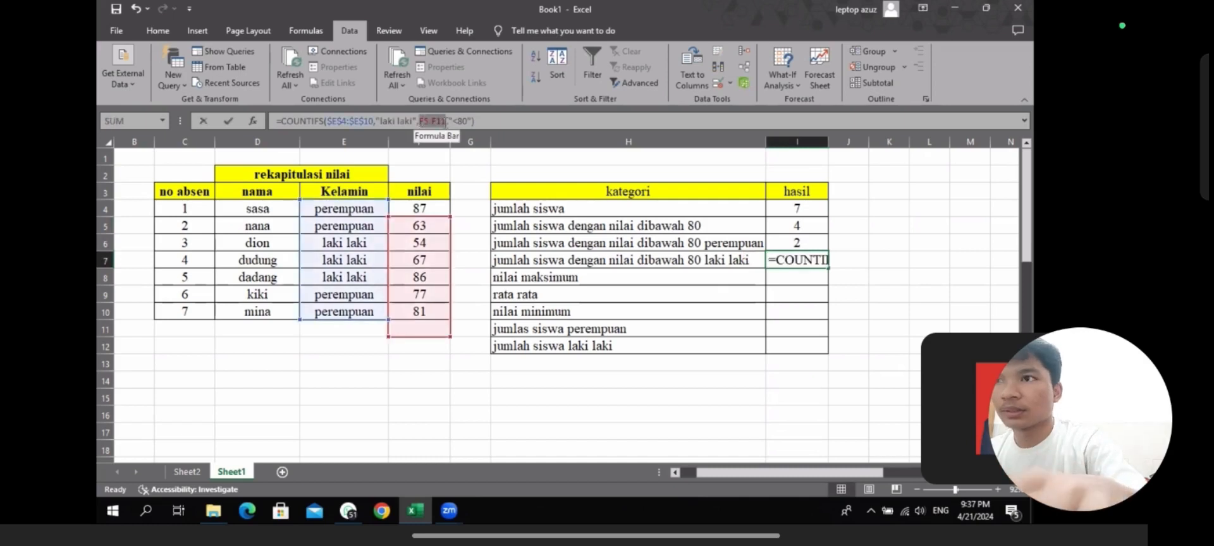
key("BackSpace")
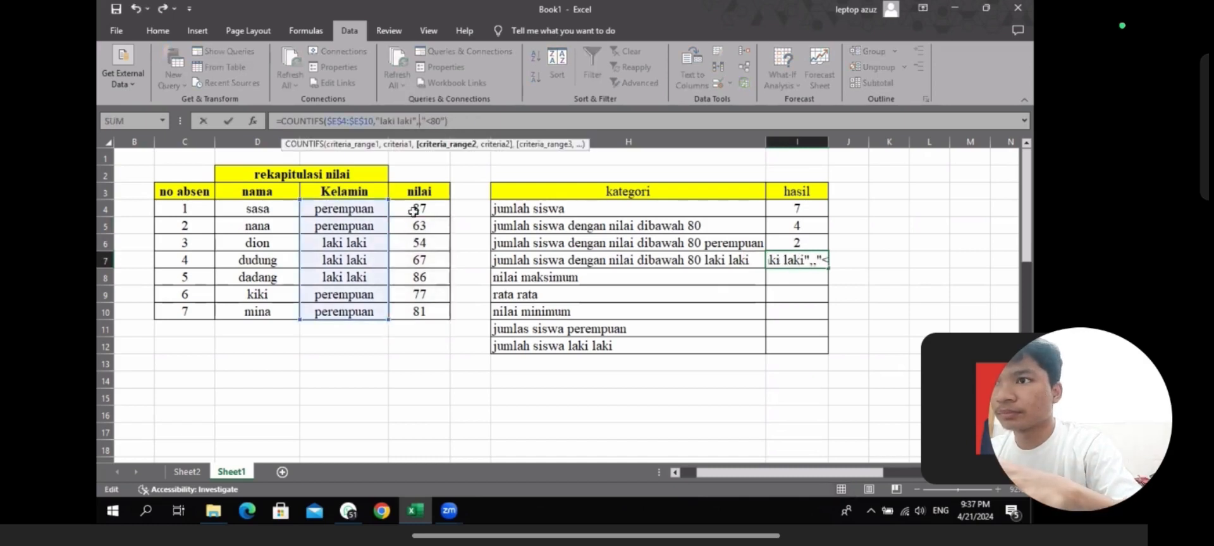
left_click_drag(414, 211, 436, 306)
key("F4")
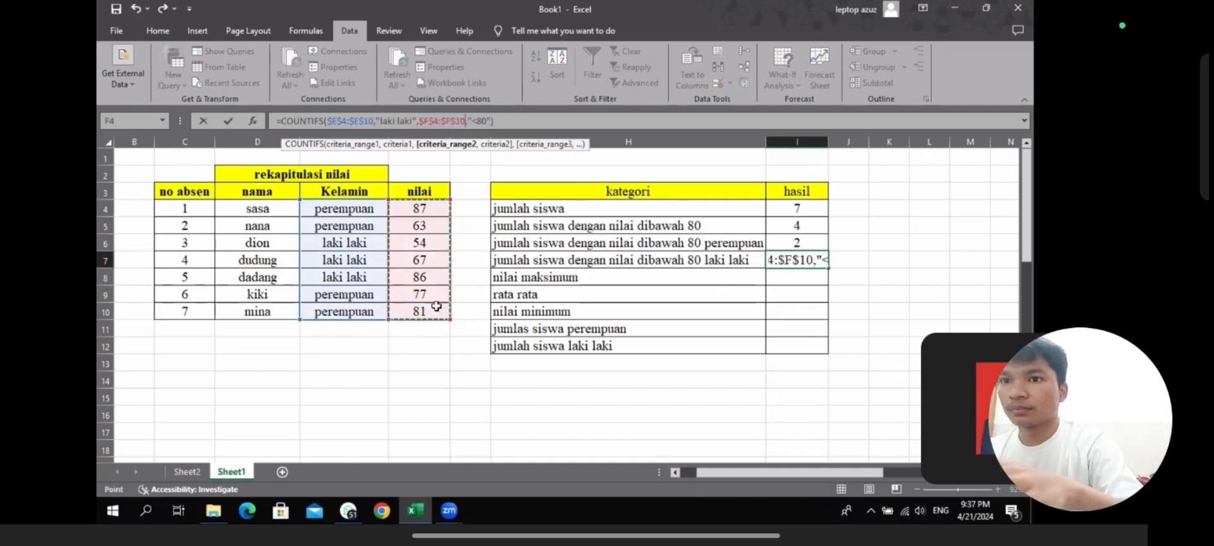
key("Return")
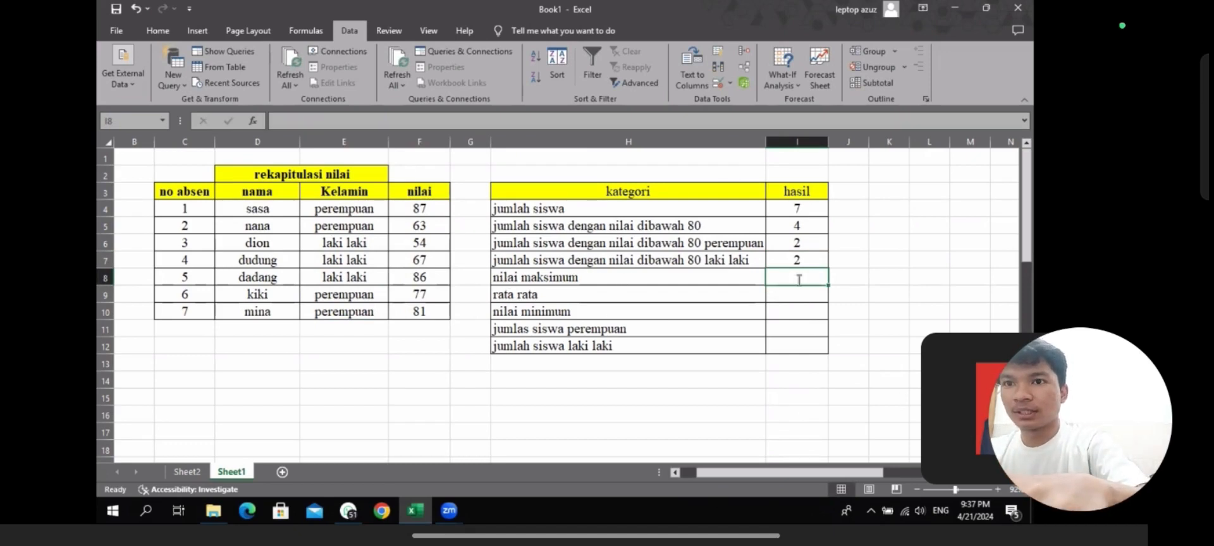
Calculate the highest score (nilai maksimum) in I8 with the MAX function over F4:F10.
type("=mas")
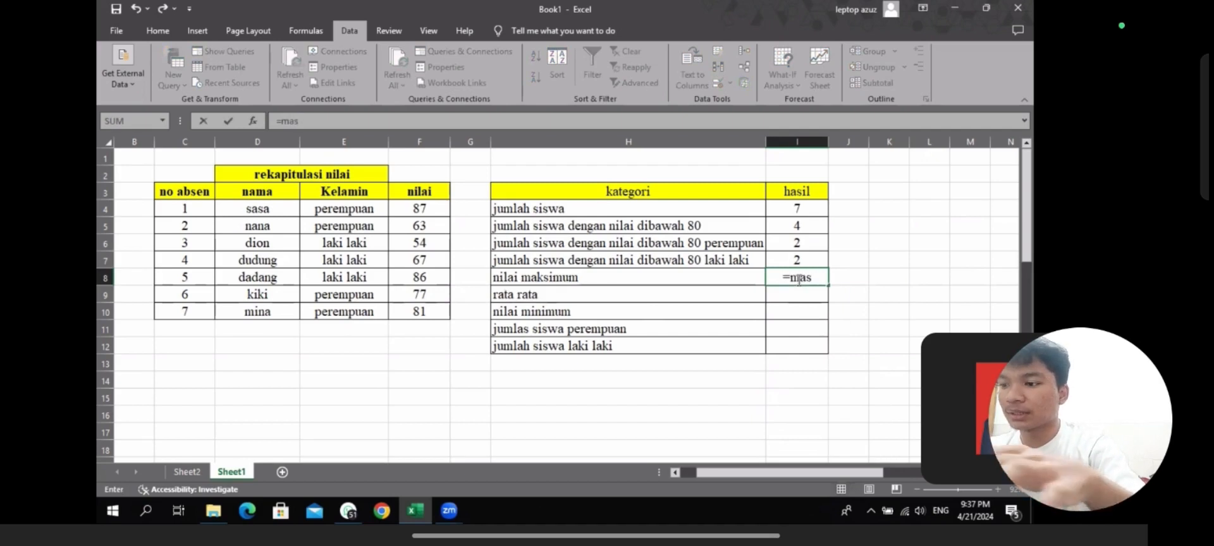
key("BackSpace")
type("x")
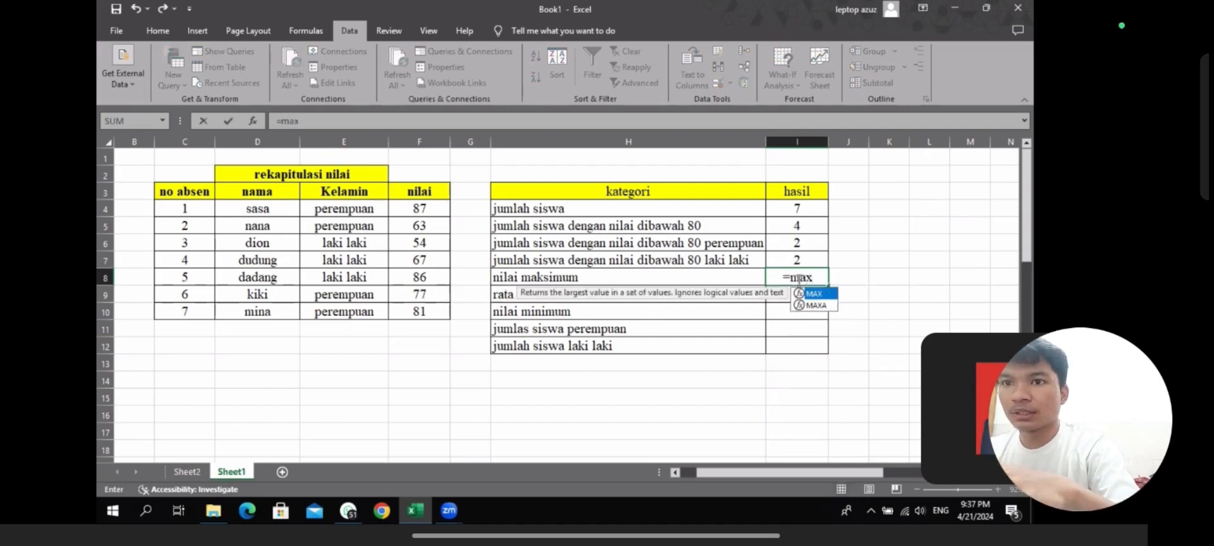
key("Tab")
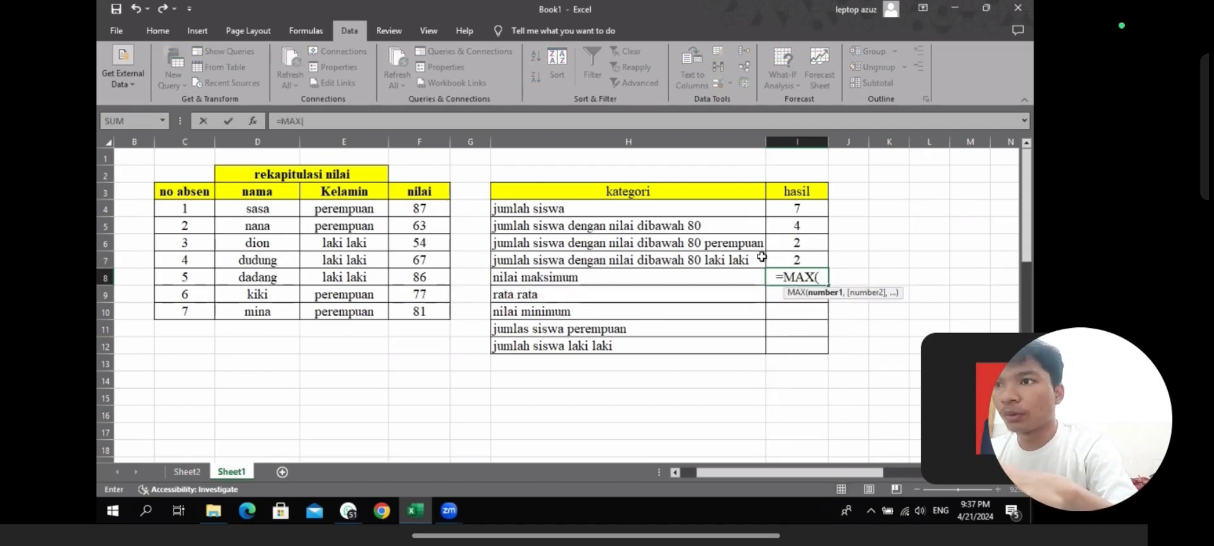
left_click(398, 209)
left_click_drag(400, 216, 424, 312)
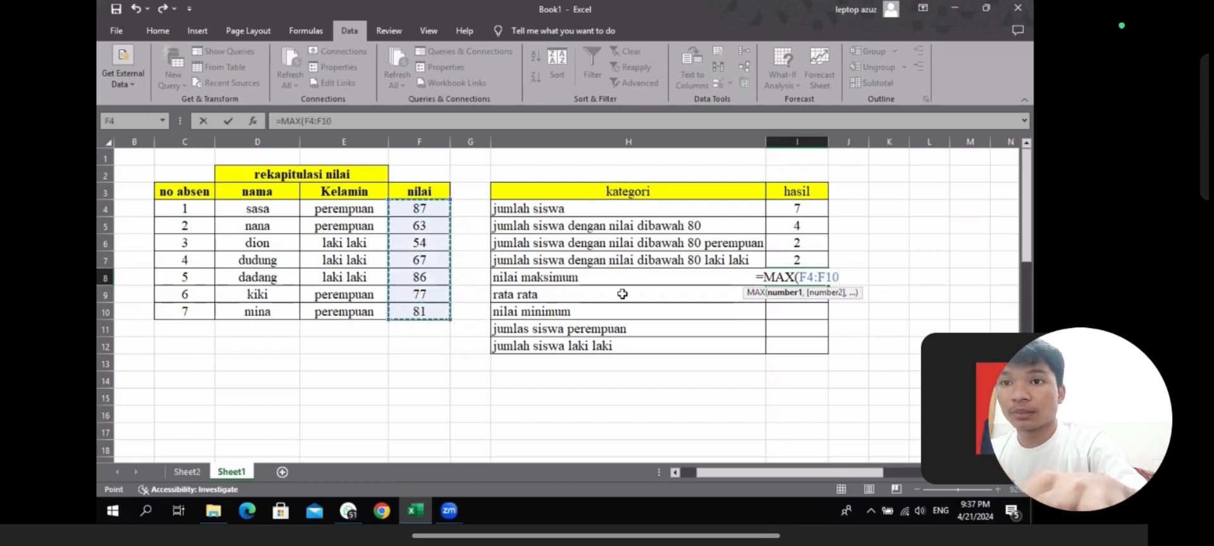
key("Return")
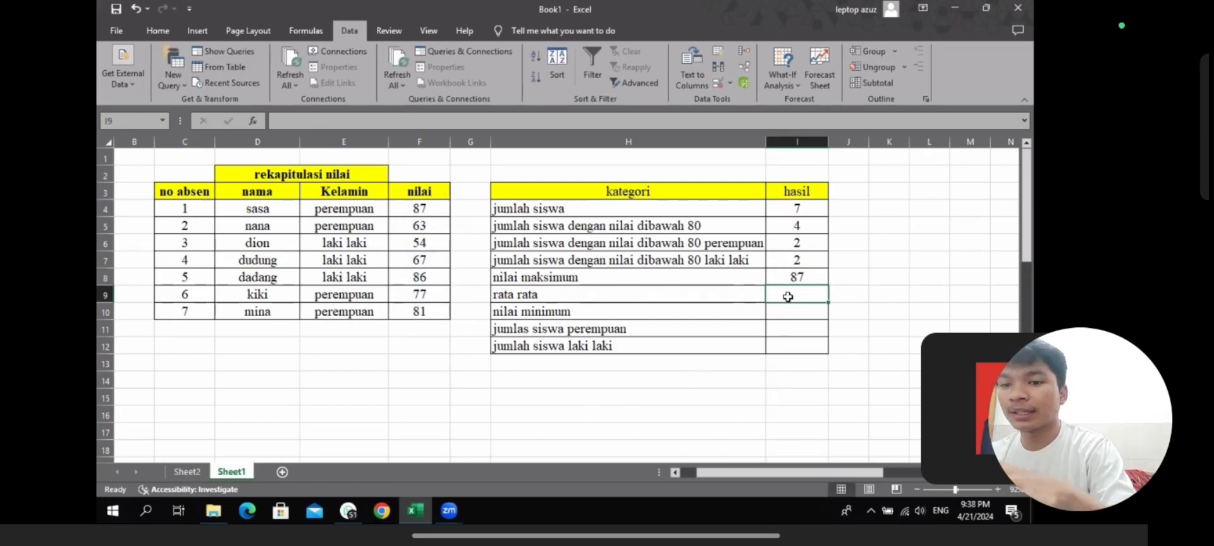
Calculate the average score (rata rata) in I9 with the AVERAGE function over F4:F10.
type("=")
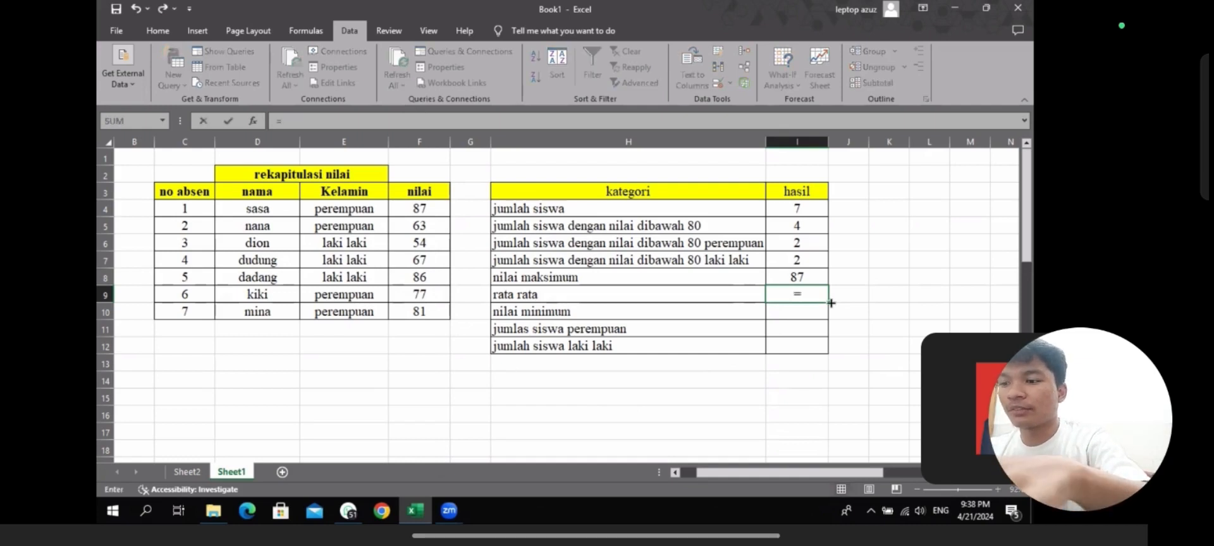
type("avera")
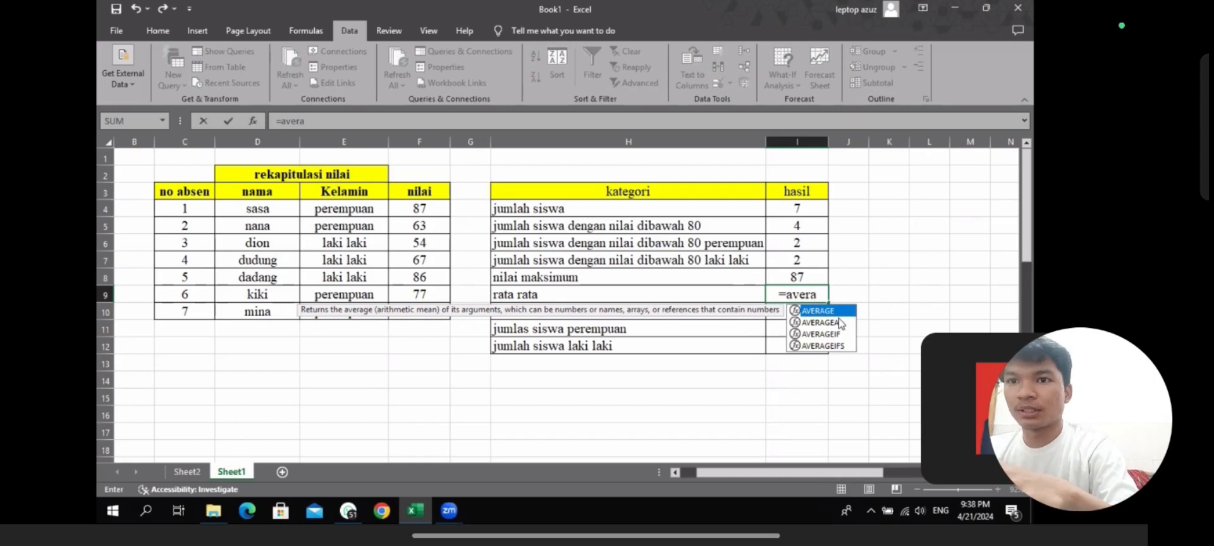
double_click(840, 313)
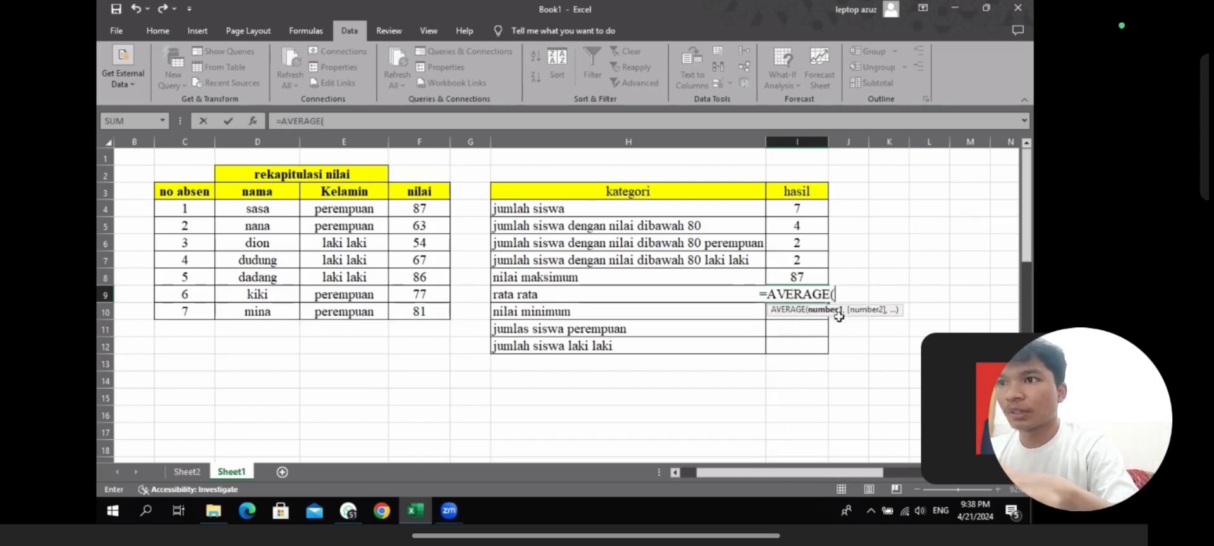
left_click(414, 211)
left_click_drag(424, 287, 422, 313)
key("Return")
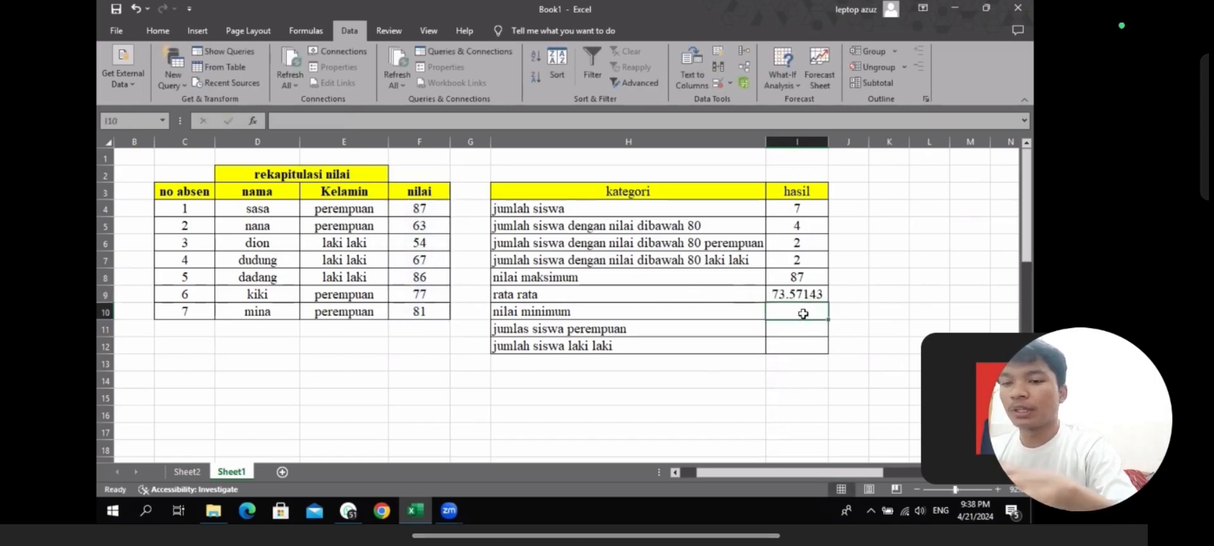
Calculate the lowest score (nilai minimum) in I10 with the MIN function over F4:F10.
type("=")
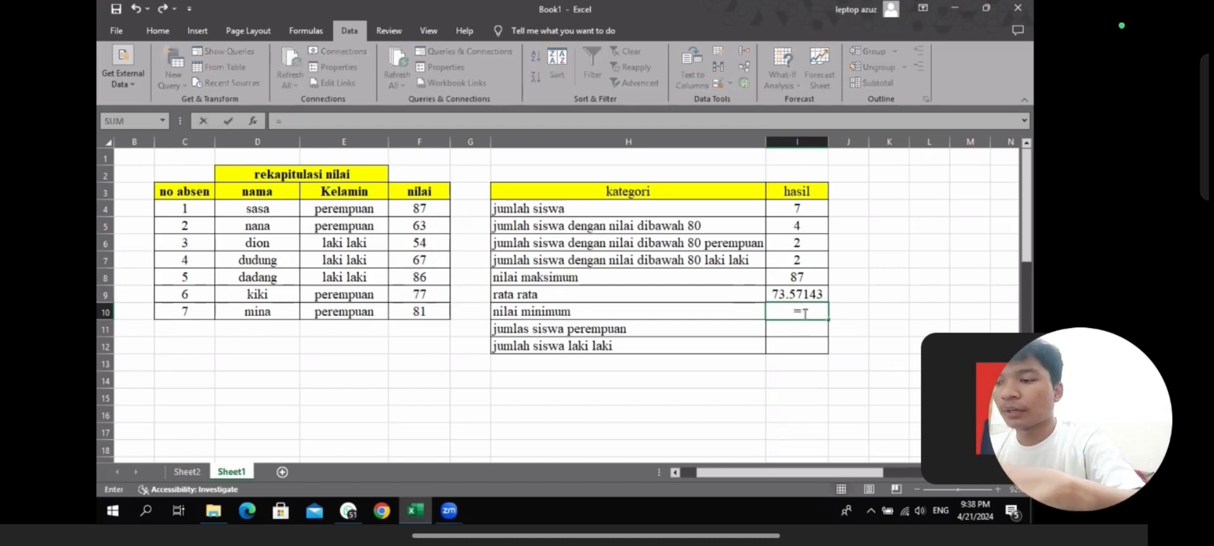
type("min")
key("Tab")
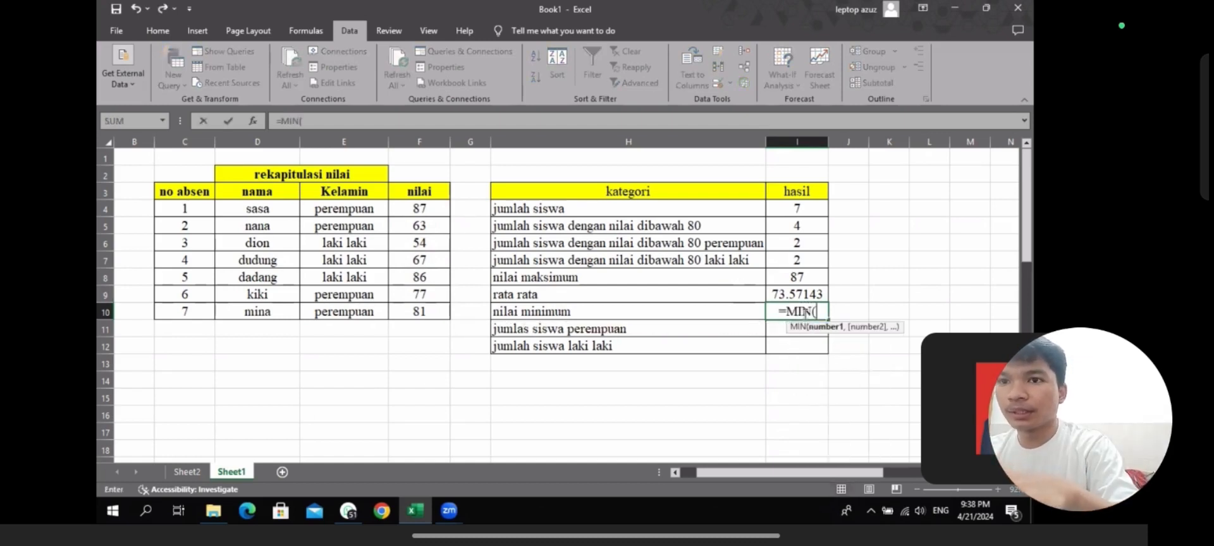
left_click_drag(398, 210, 427, 309)
key("Return")
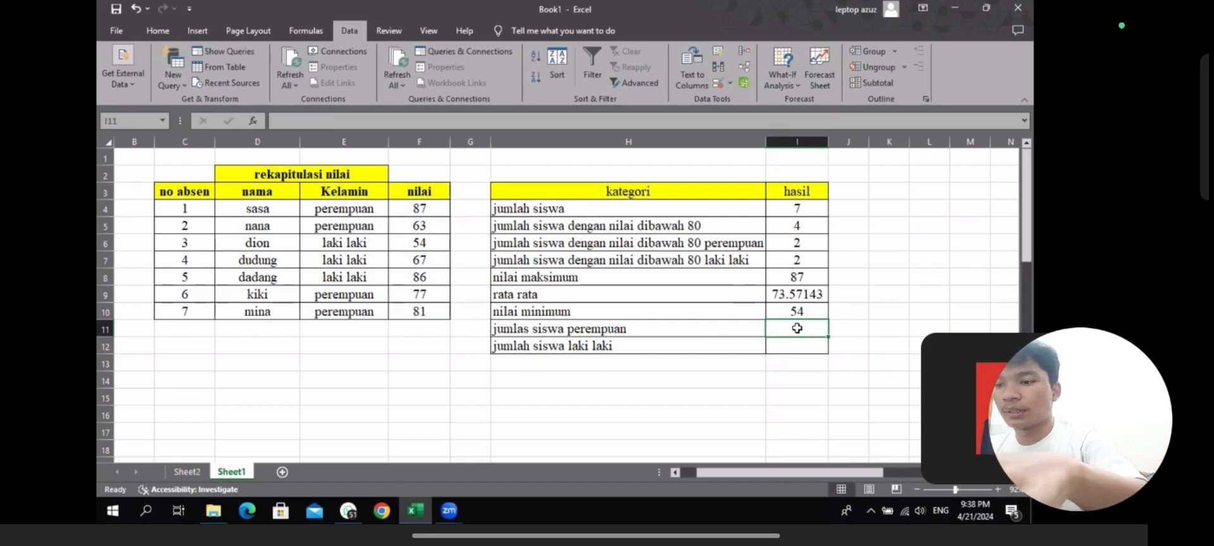
Count the female students (jumlah siswa perempuan) in I11 with COUNTIF over $E$4:$E$10 and the criterion "perempuan".
type("=coun")
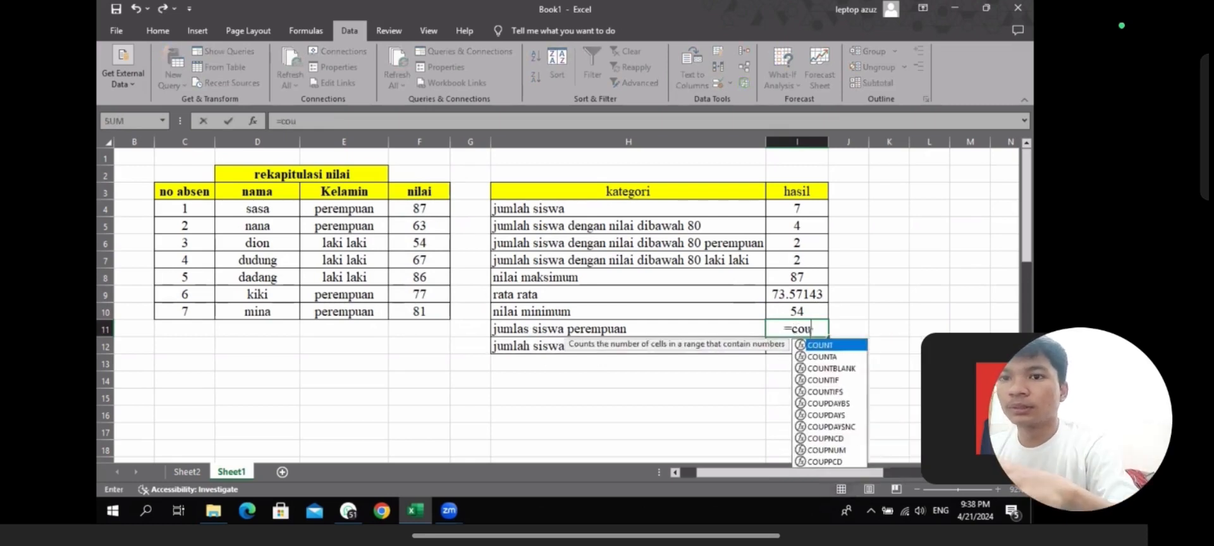
left_click(837, 381)
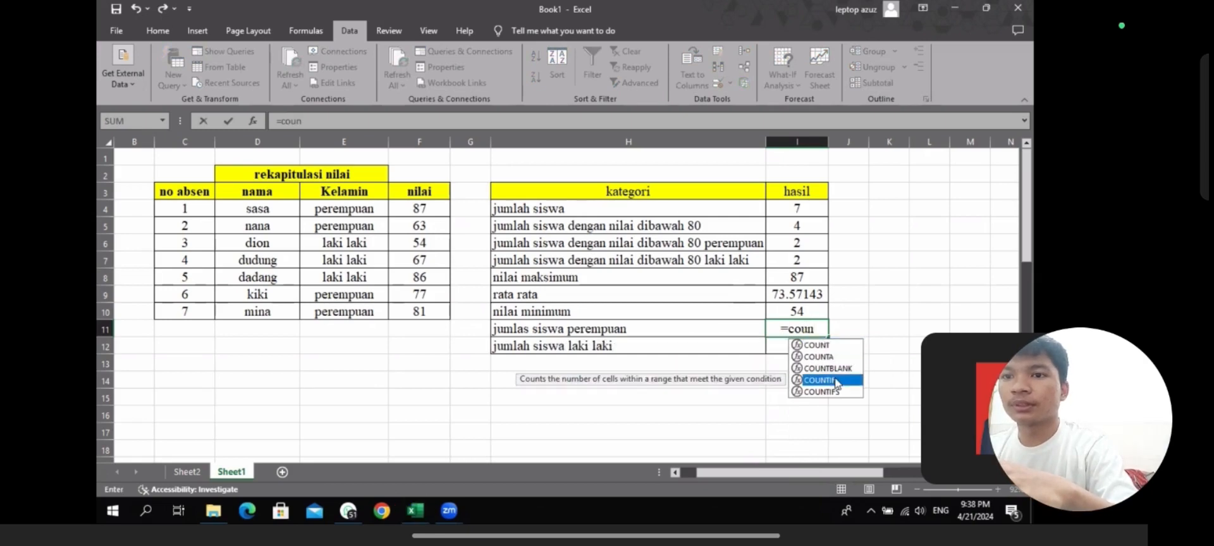
double_click(835, 380)
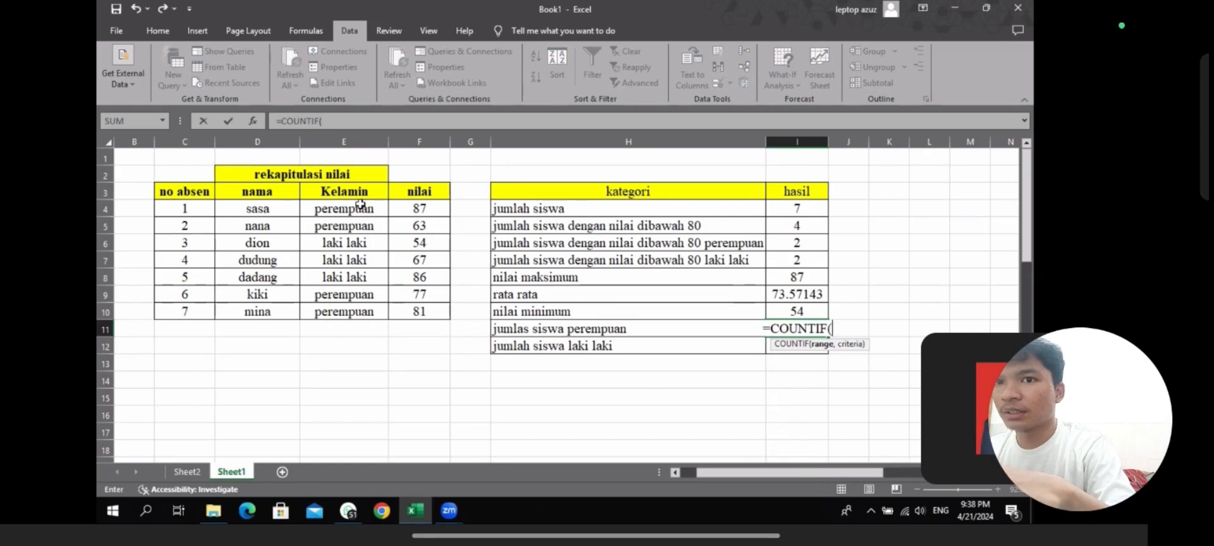
left_click(362, 207)
left_click_drag(361, 223, 362, 313)
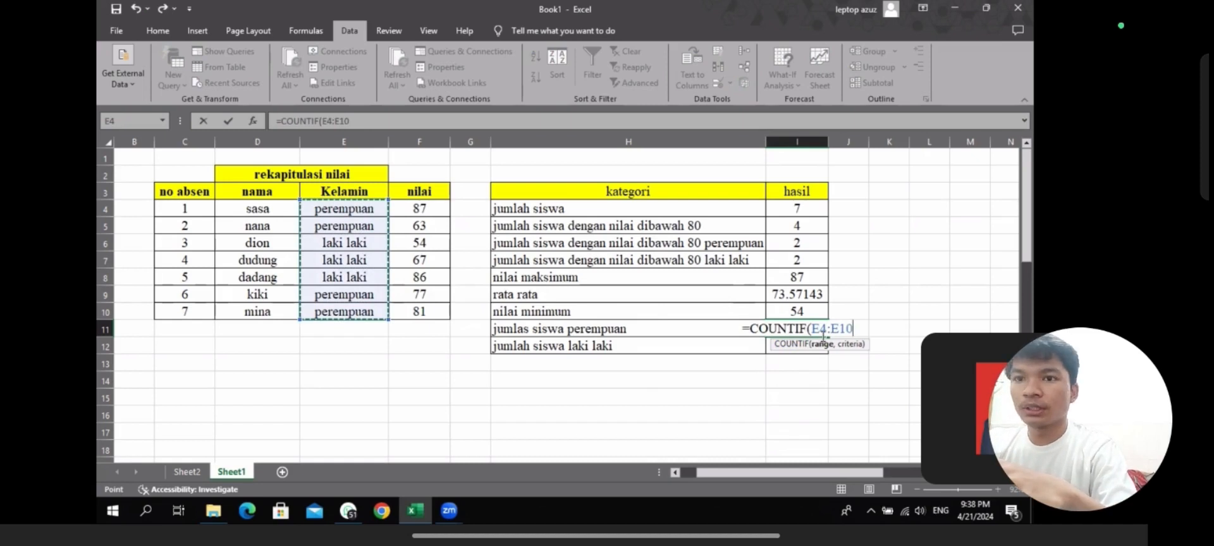
key("F4")
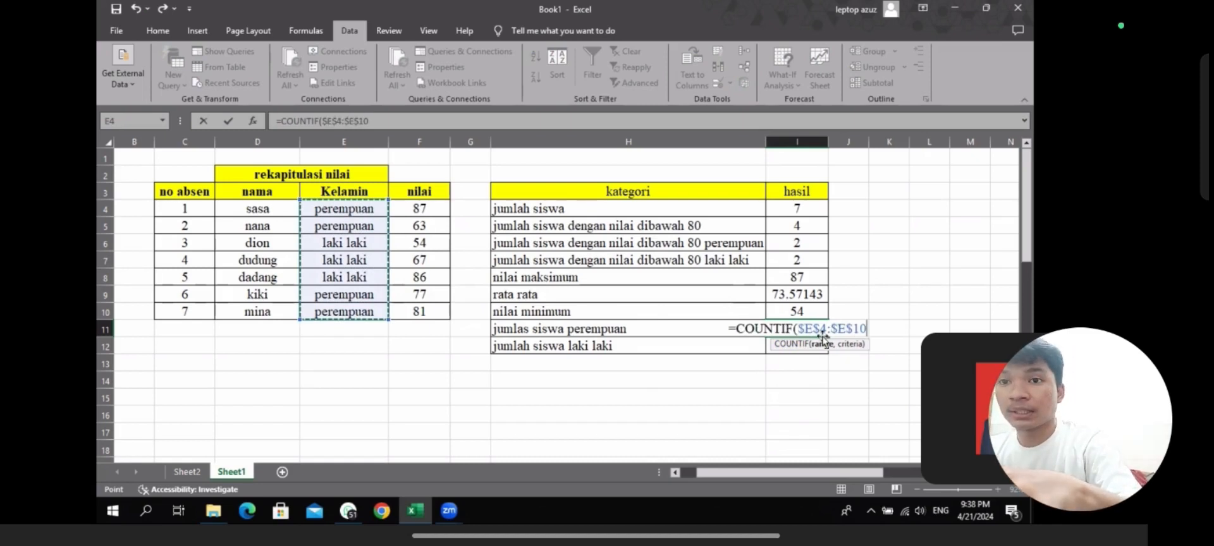
type(",")
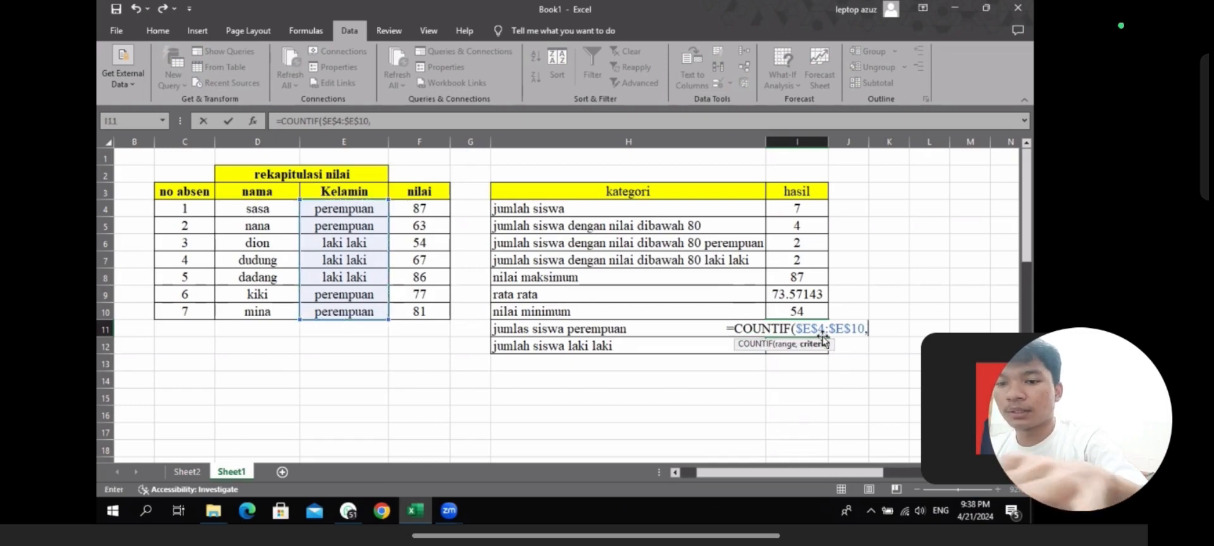
type("\"")
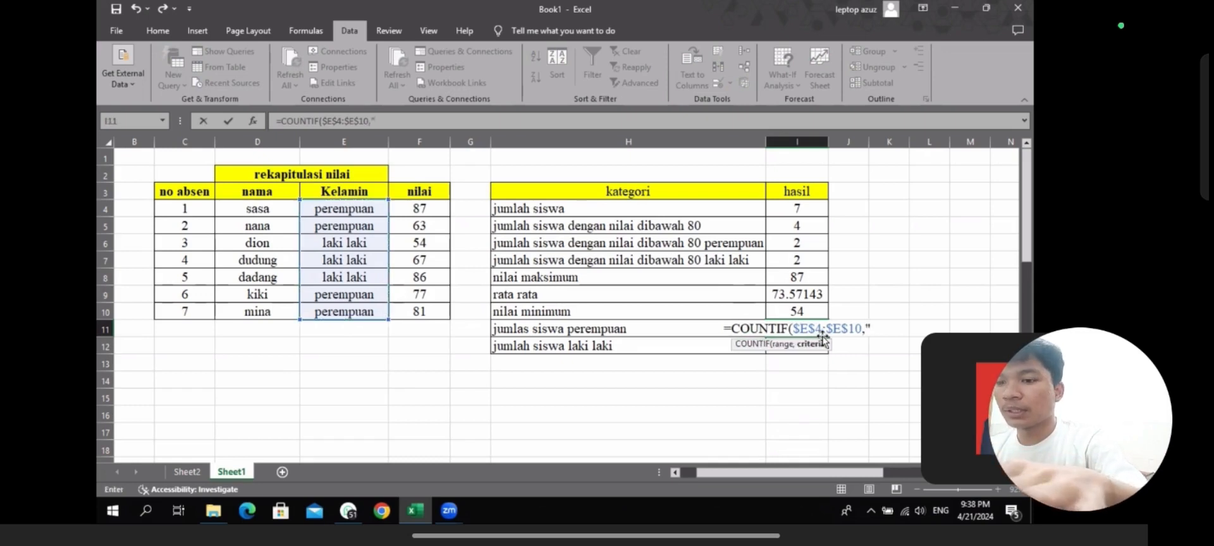
type("p")
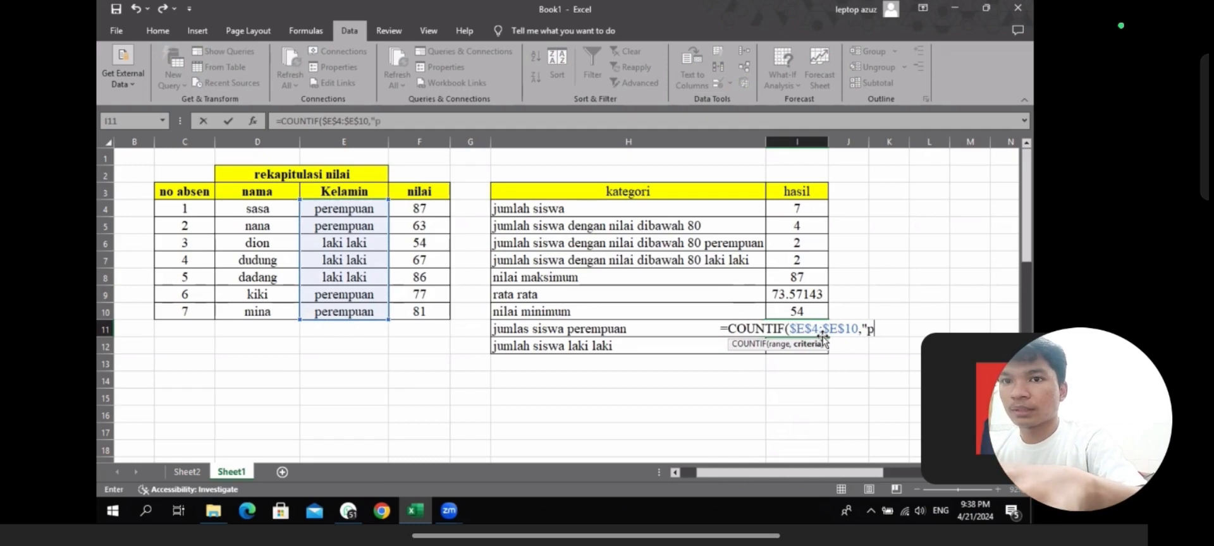
type("e")
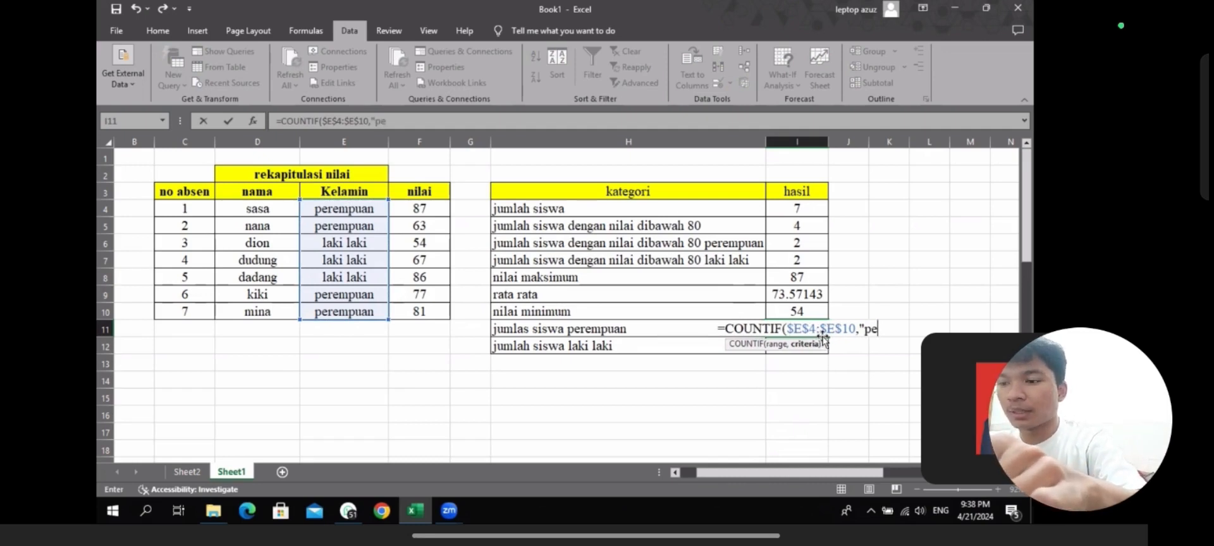
type("rempua")
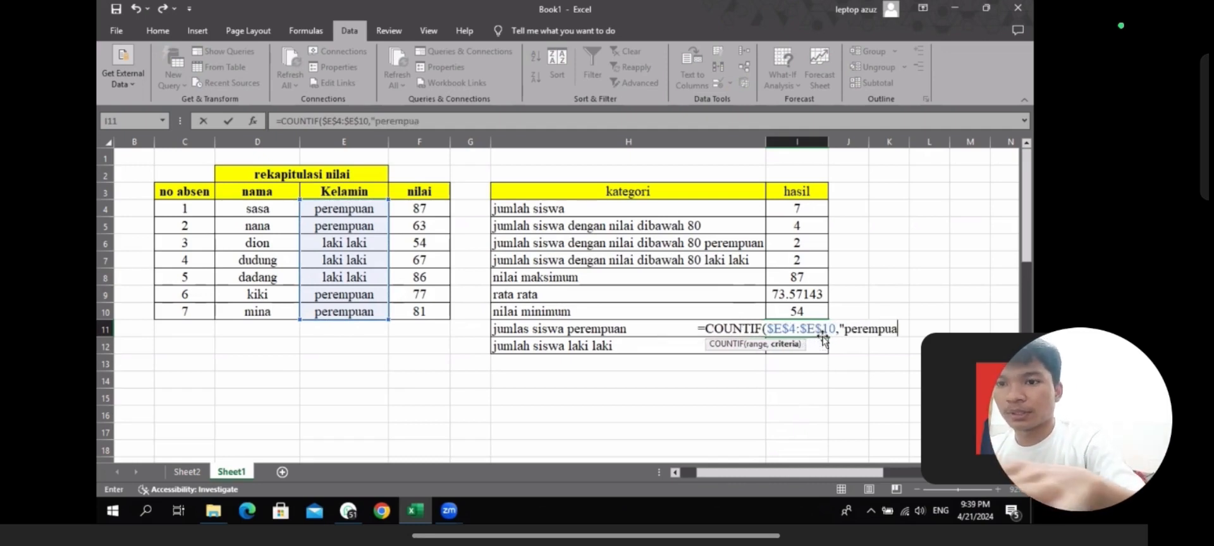
type("n\"")
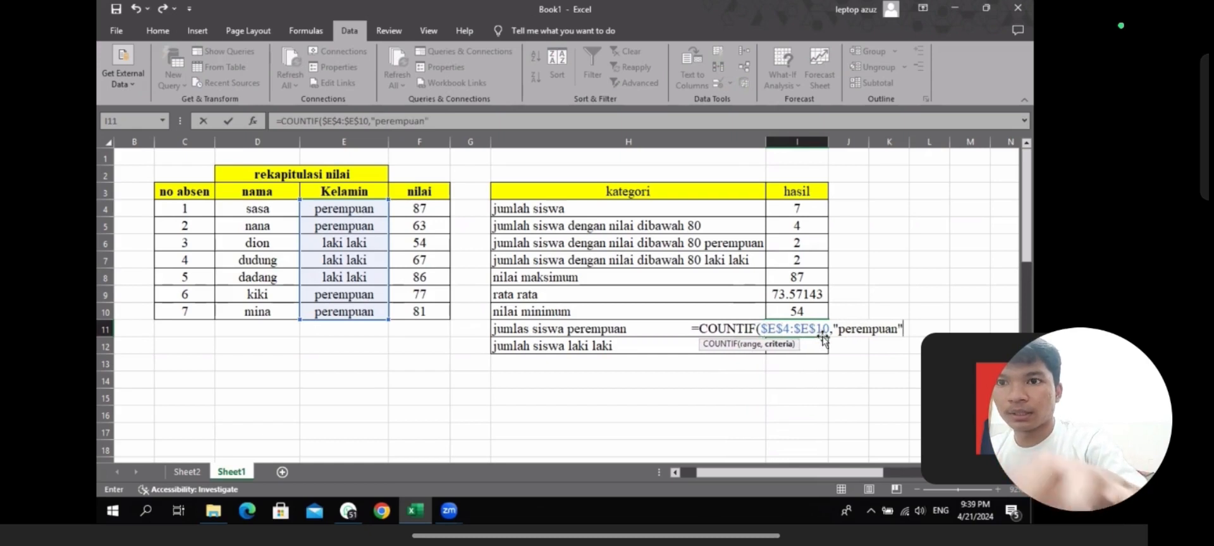
key("Return")
Copy the I11 formula down to I12 and change its criterion to "laki laki" to count the male students.
left_click(809, 332)
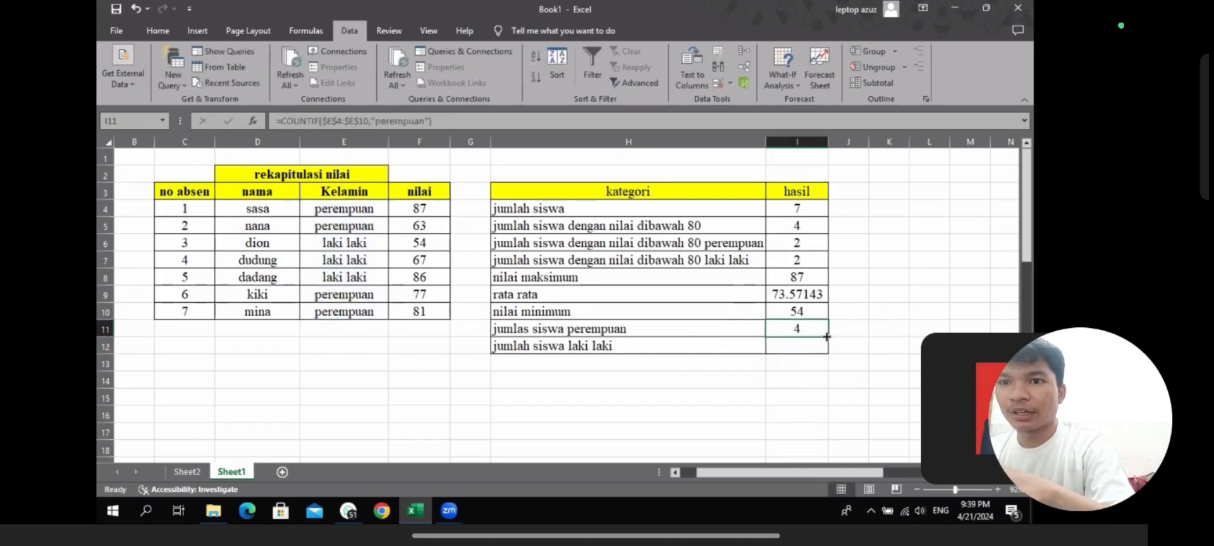
left_click_drag(826, 337, 827, 351)
left_click(802, 349)
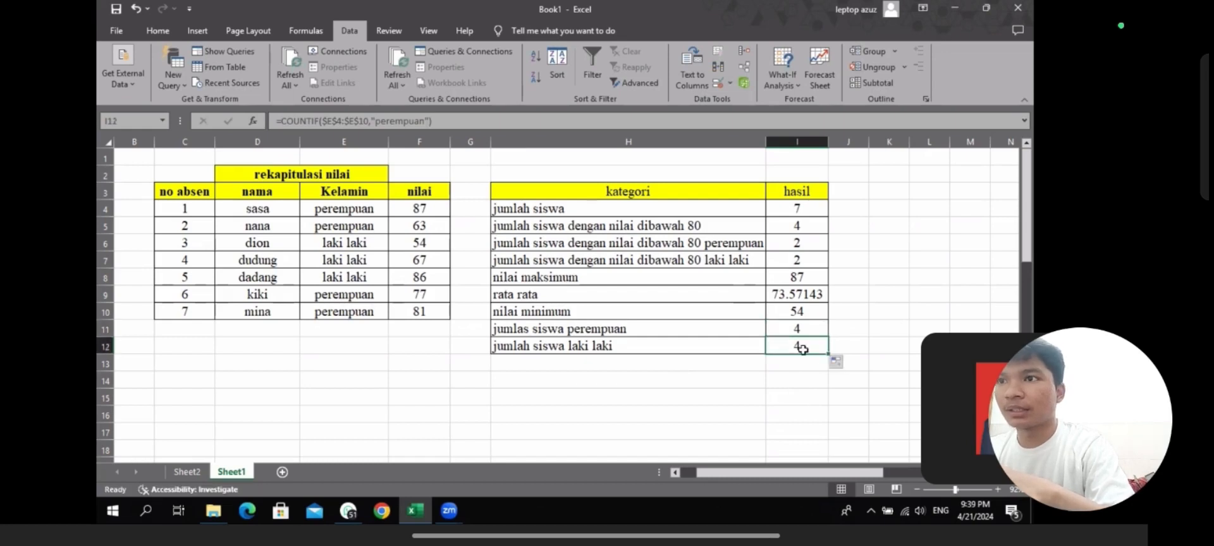
left_click(420, 120)
key("BackSpace")
key("BackSpace")
key("BackSpace")
key("BackSpace")
key("BackSpace")
key("BackSpace")
key("BackSpace")
key("BackSpace")
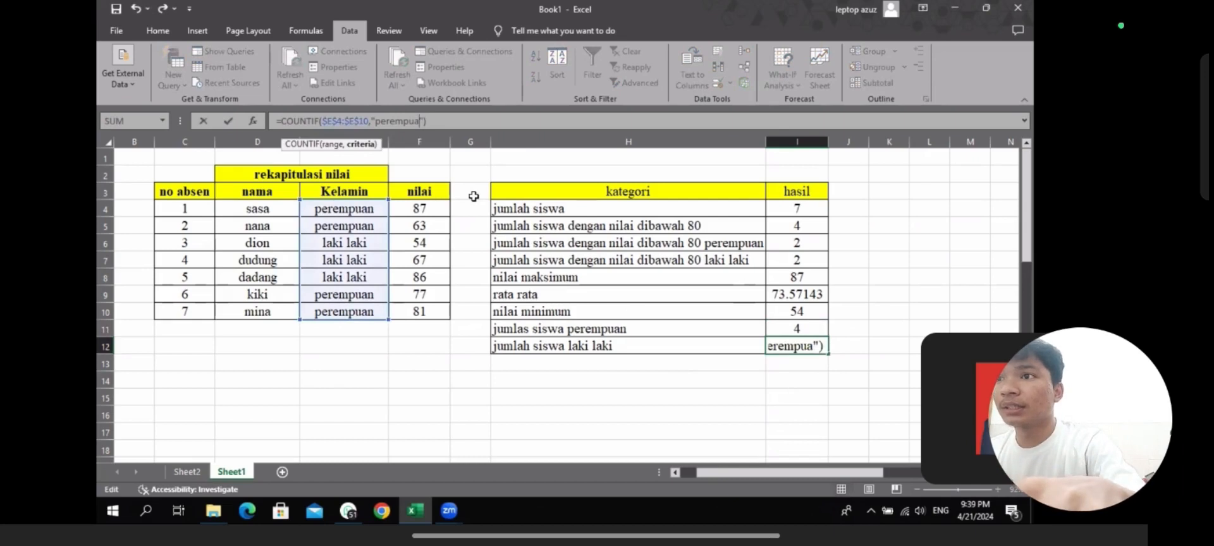
key("BackSpace")
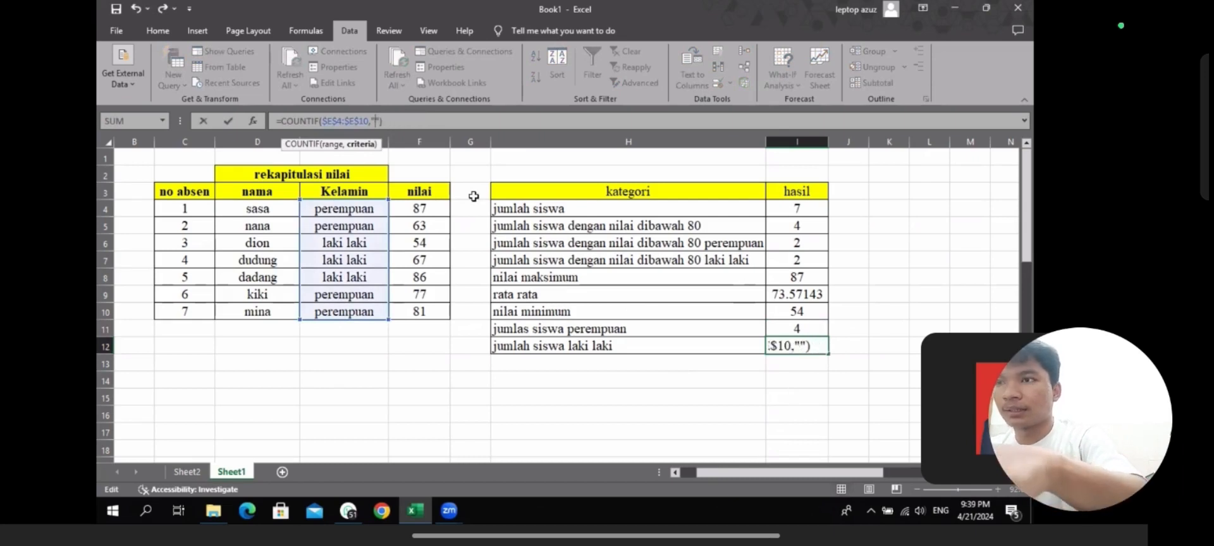
type("laki laki")
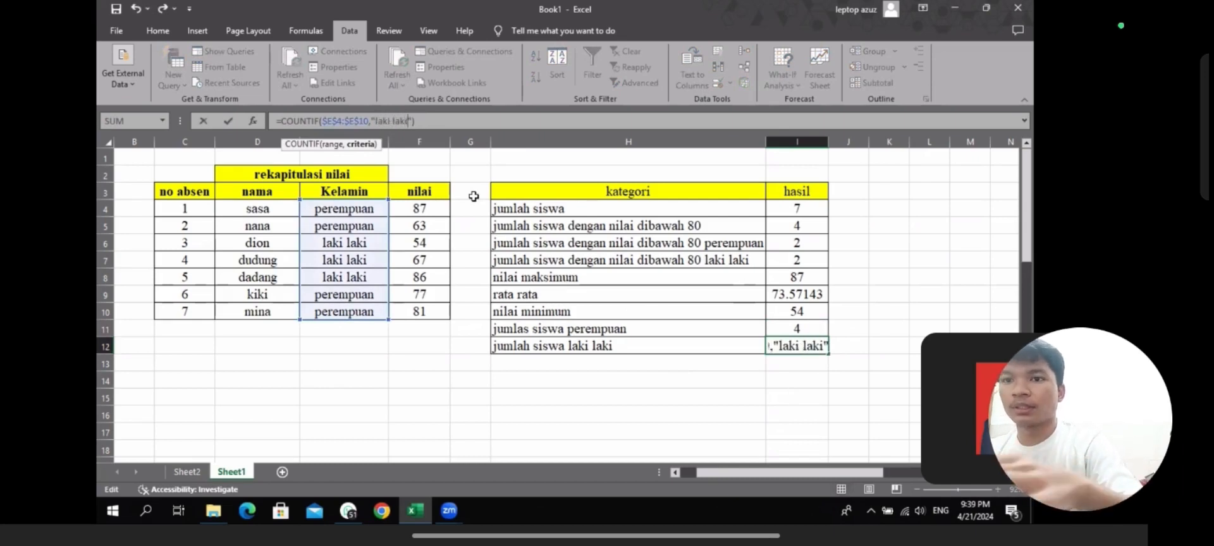
key("Return")
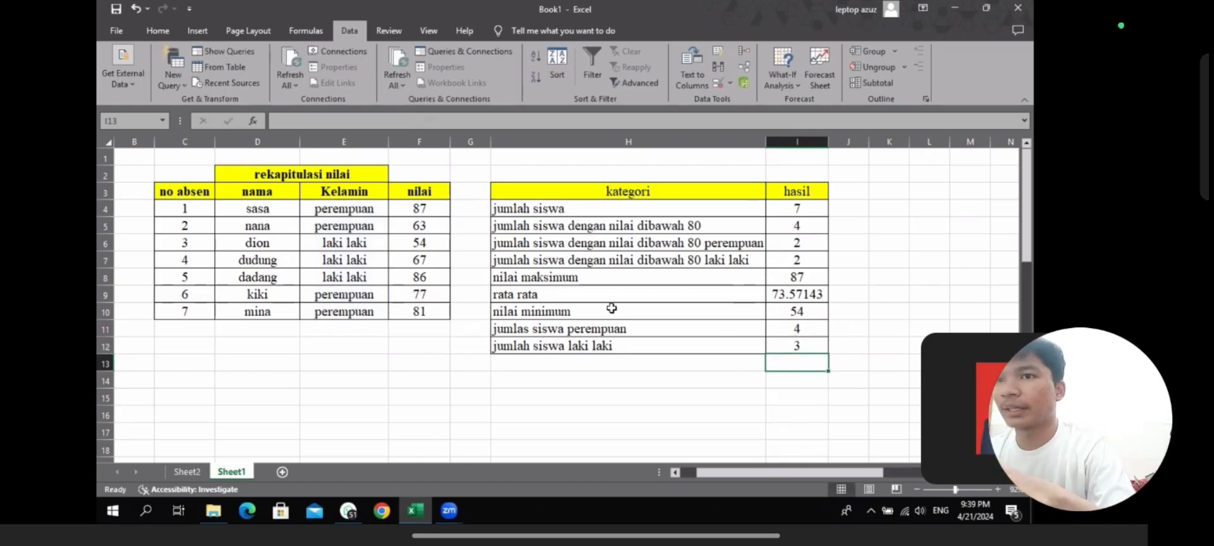
scroll(559, 266, "down", 3)
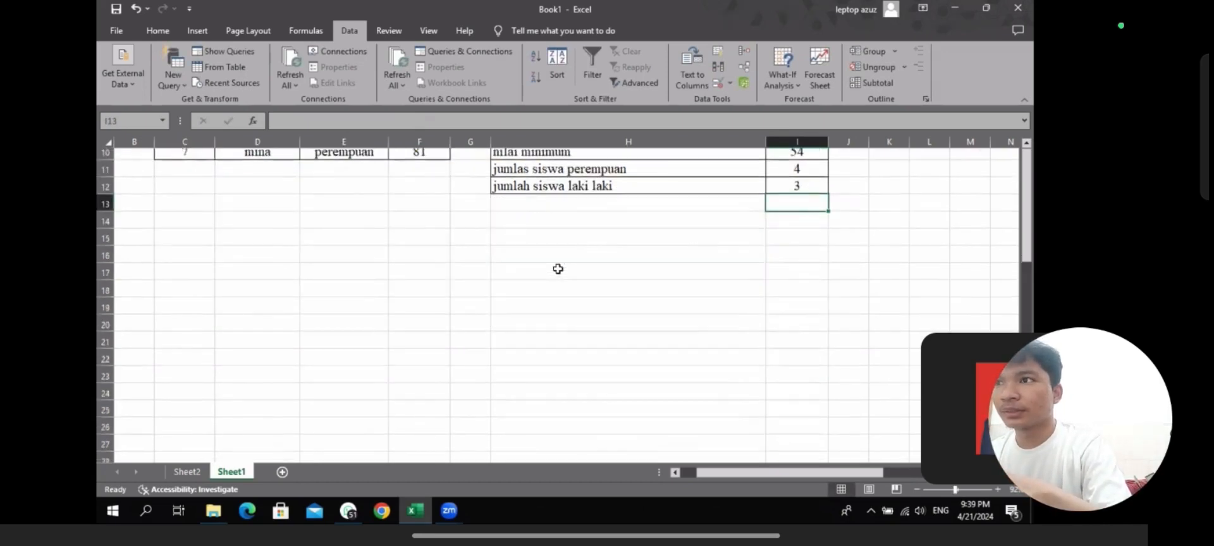
scroll(525, 329, "up", 3)
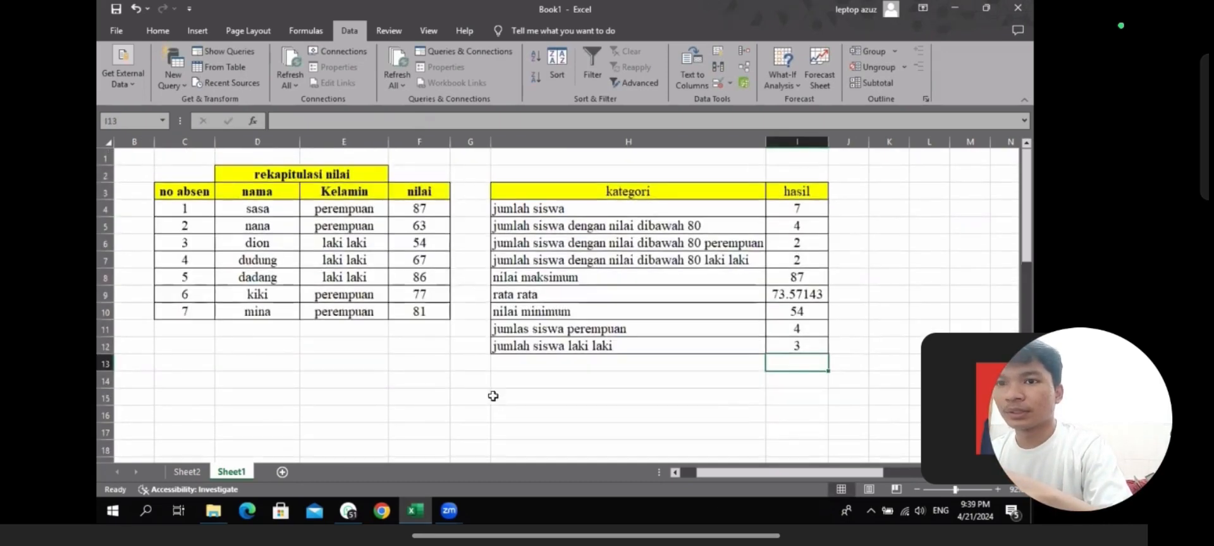
left_click(808, 342)
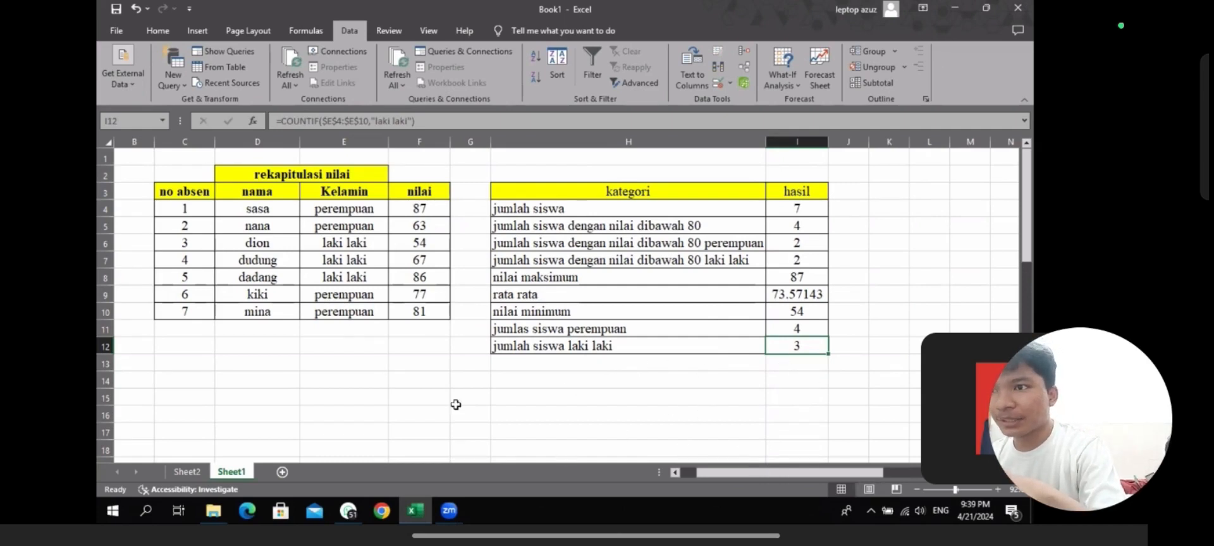
left_click(419, 380)
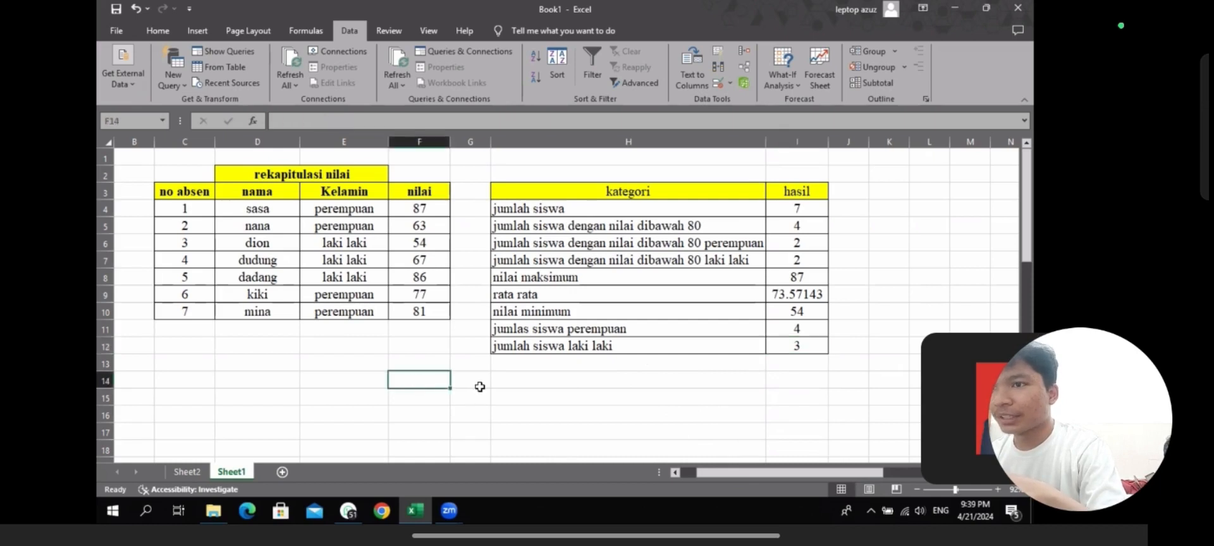
Multiply the male student count by the female student count in G14 with the formula =I12*I11.
left_click(480, 387)
type("=")
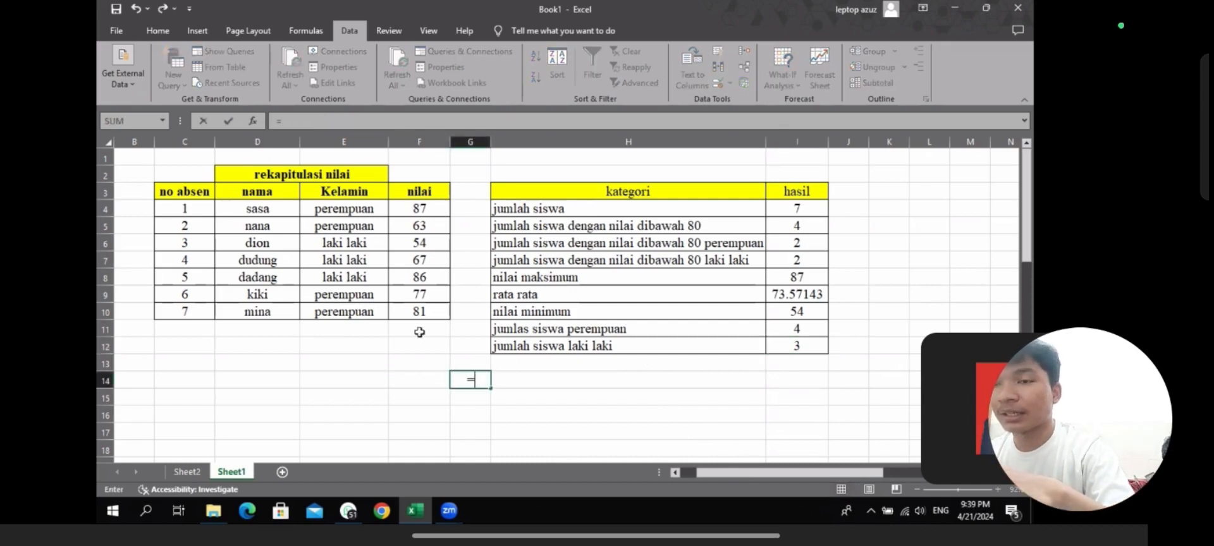
left_click(798, 348)
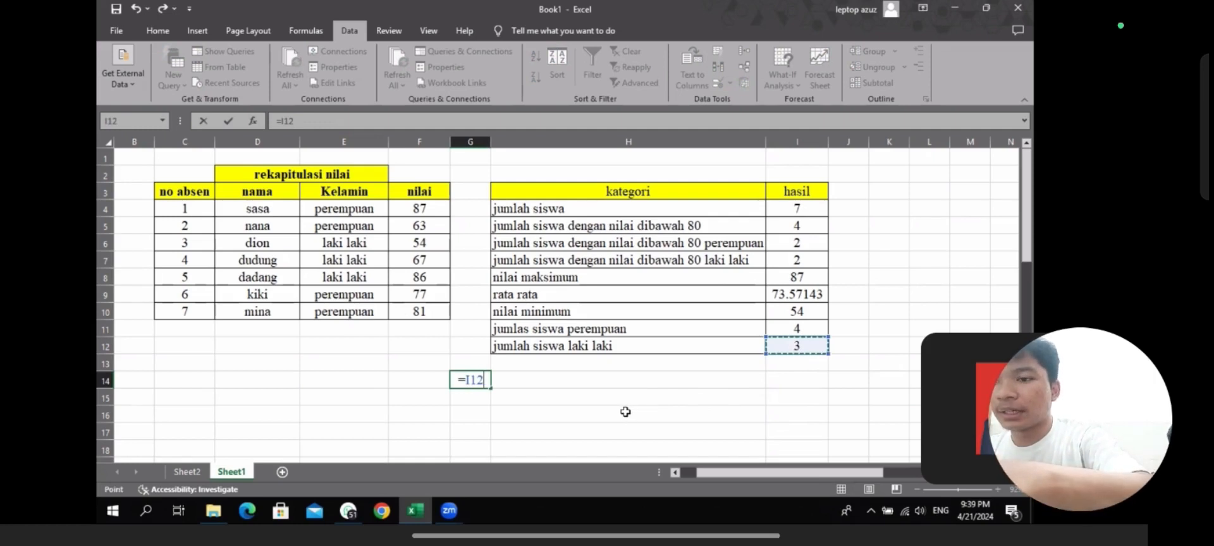
type("*")
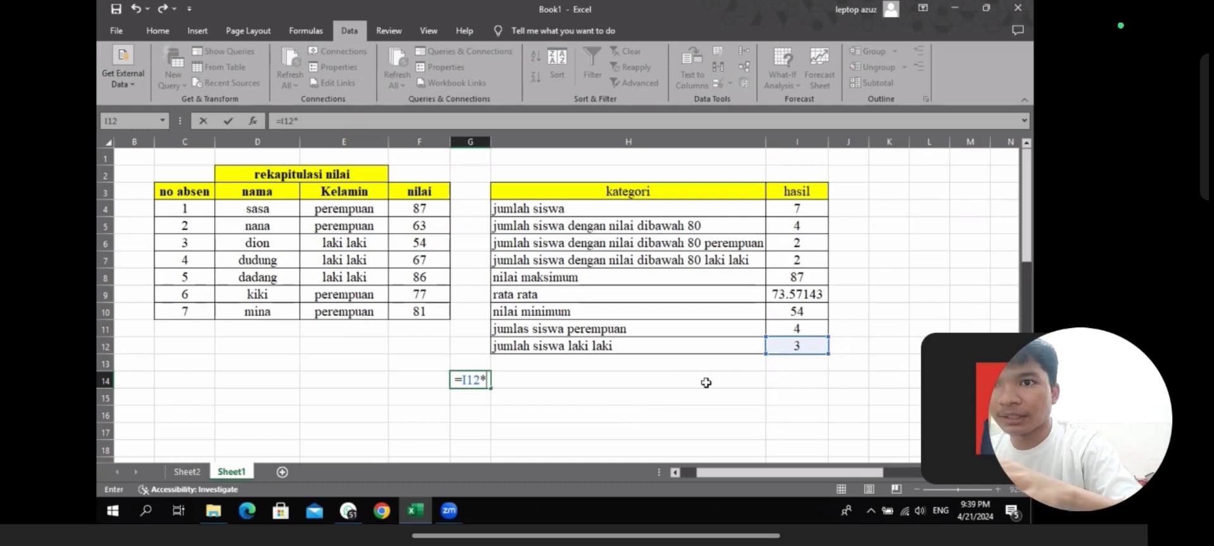
left_click(810, 331)
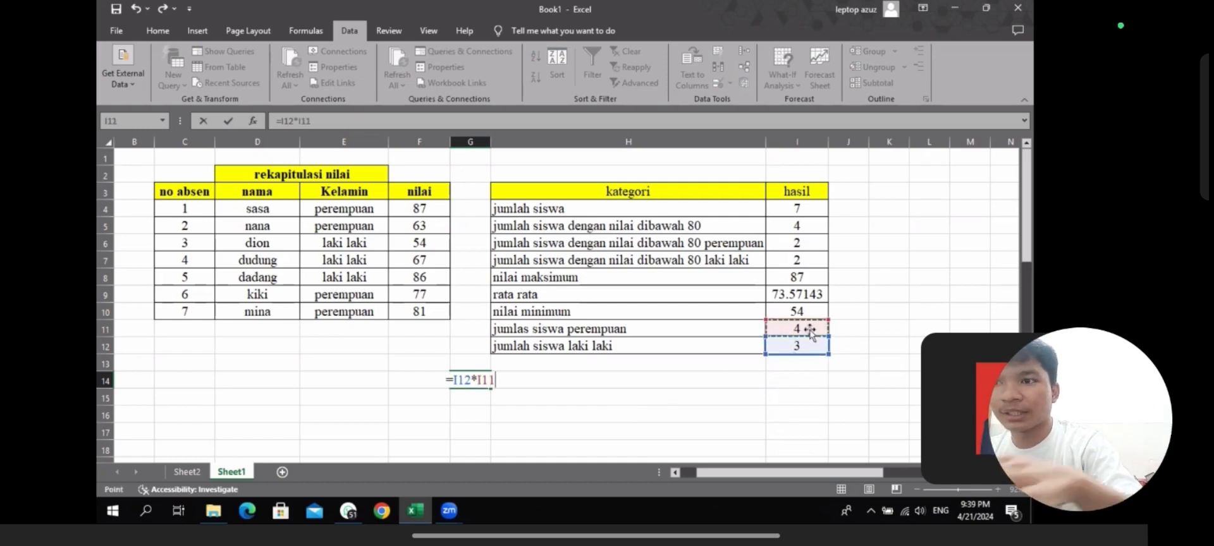
key("Return")
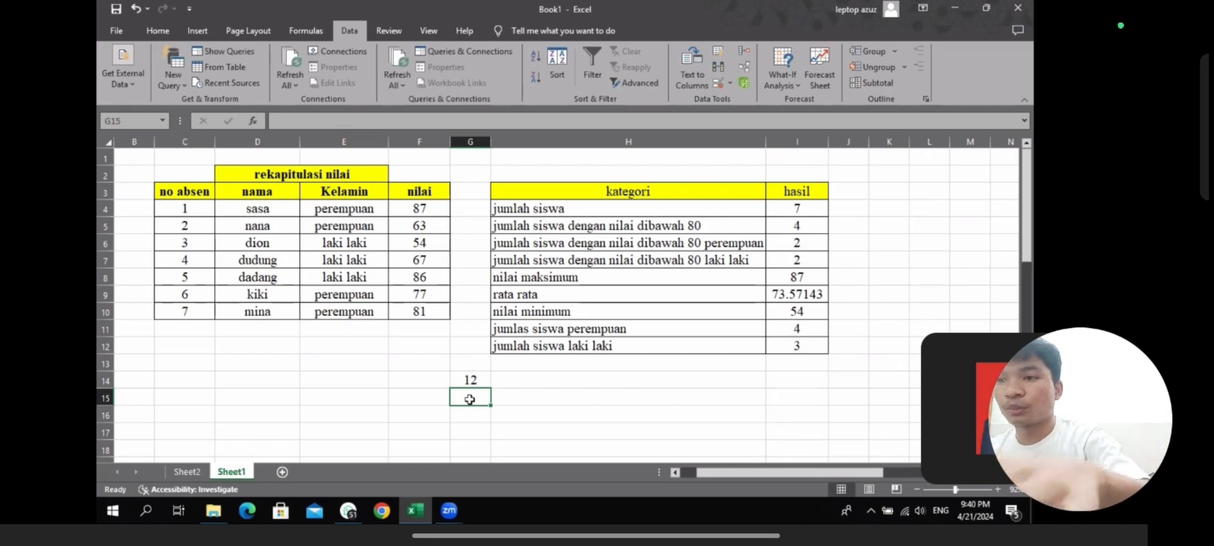
Subtract the male student count from the female student count in G15 with the formula =I11-I12.
type("=")
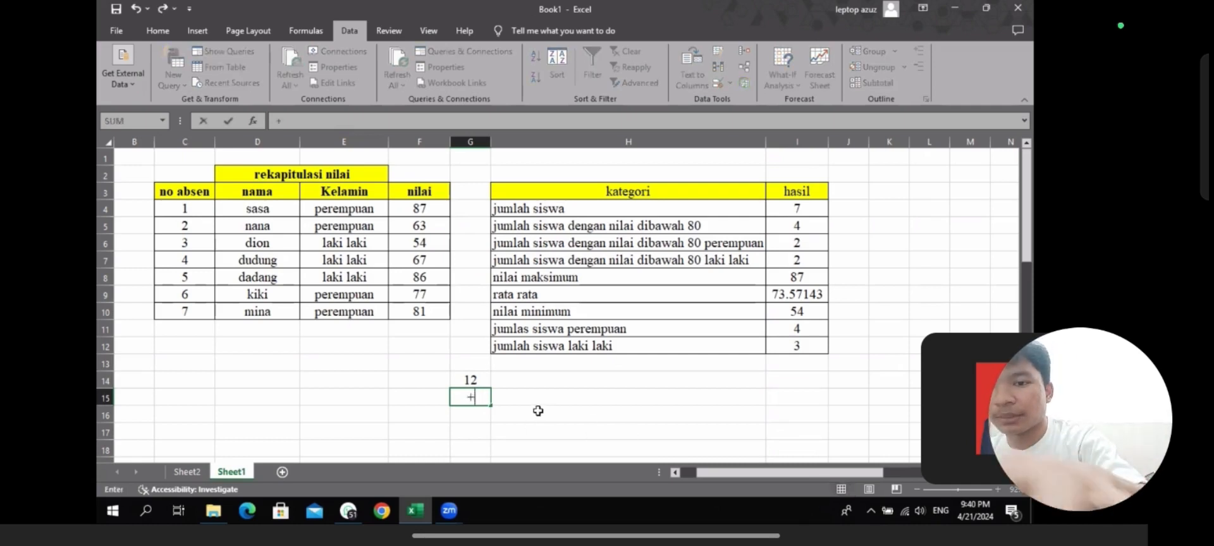
key("BackSpace")
type("=")
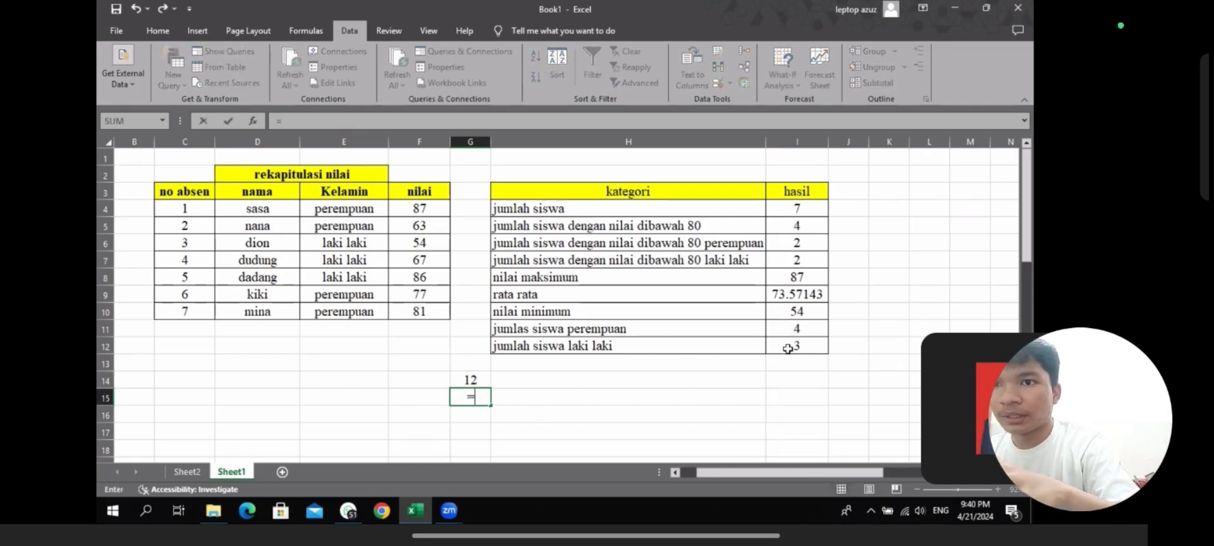
left_click(796, 330)
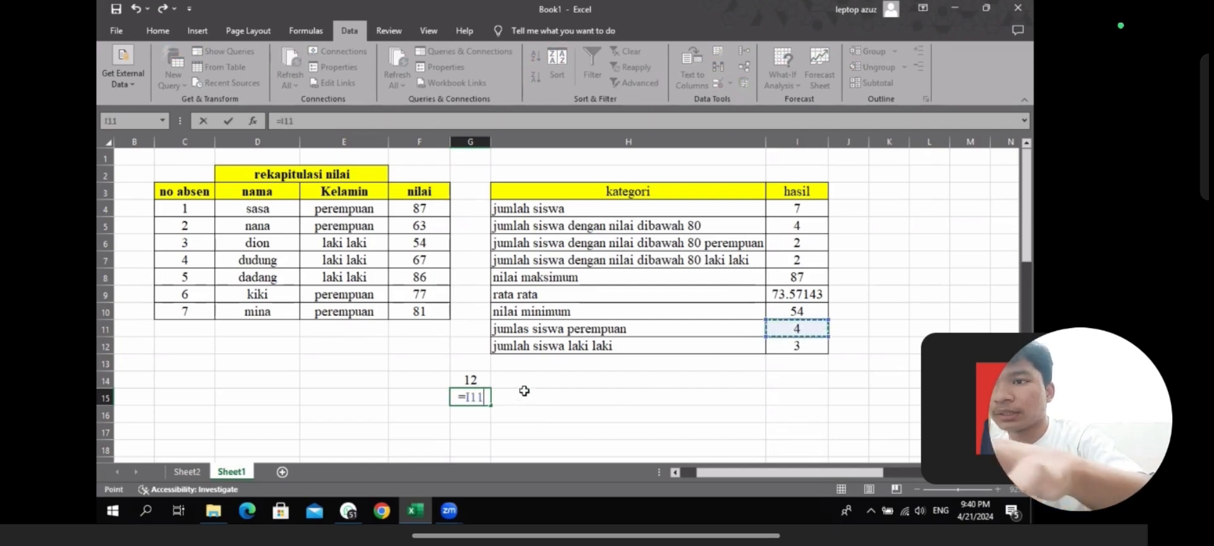
type("-")
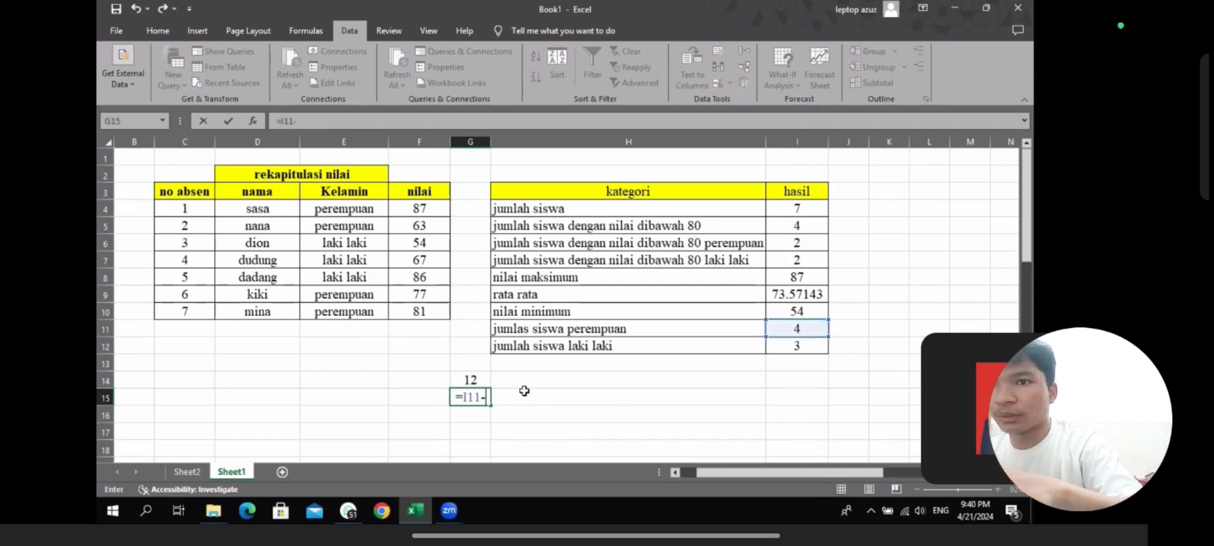
left_click(785, 344)
left_click(786, 344)
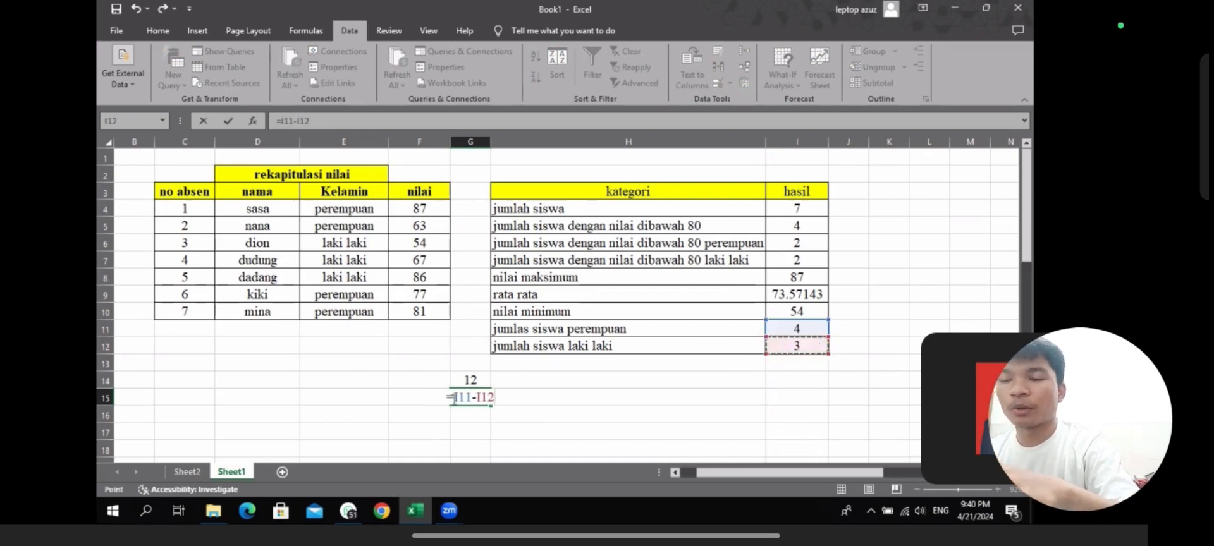
key("Return")
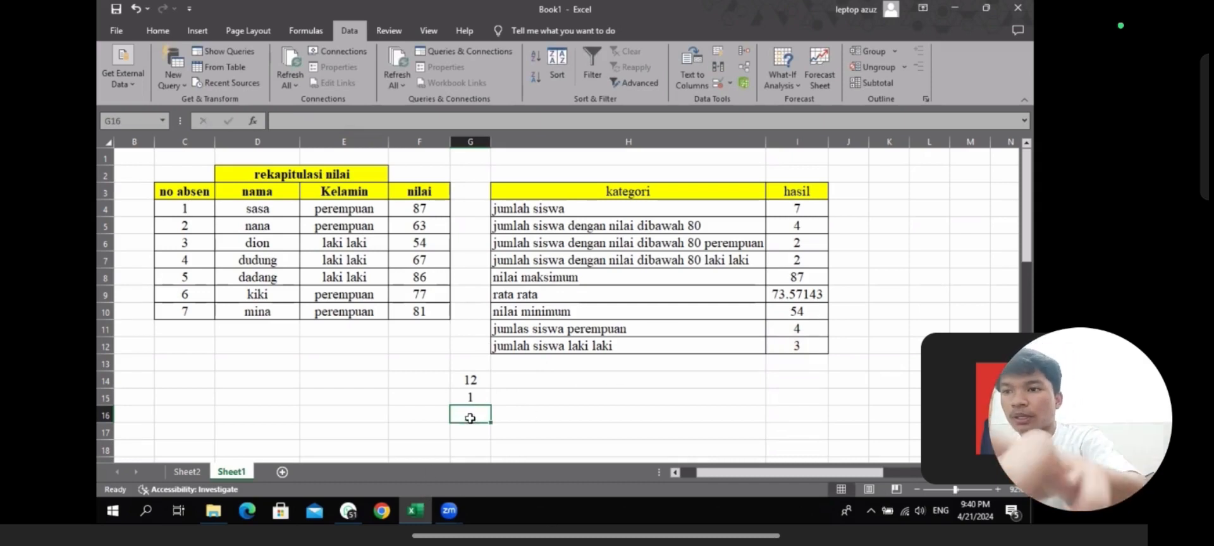
Divide the count of students scoring below 80 by the count of female students below 80 in G16 with =I5/I6.
type("=")
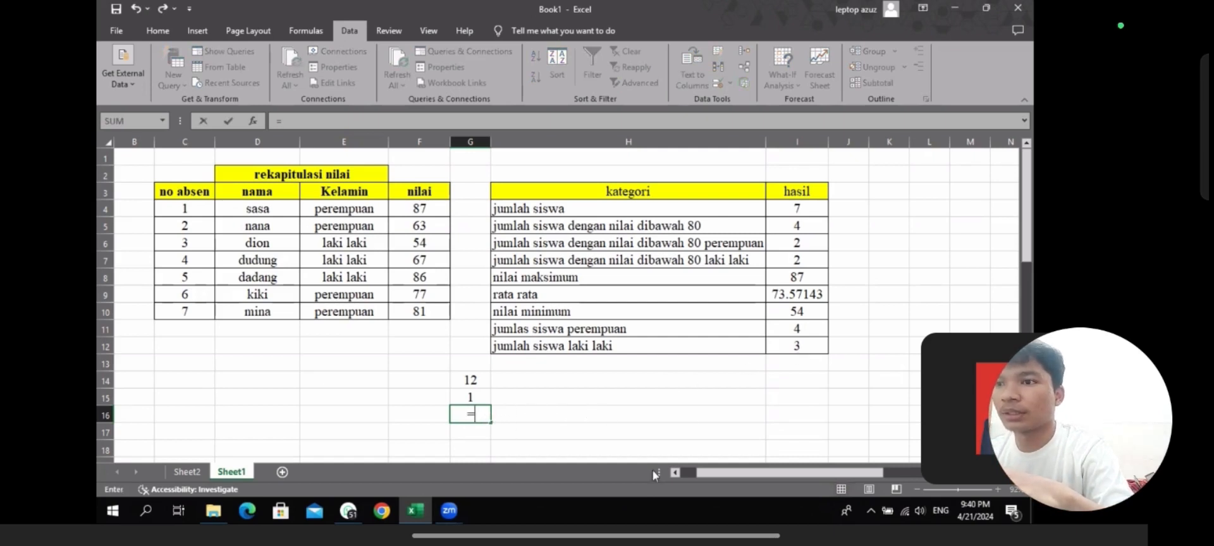
left_click(794, 229)
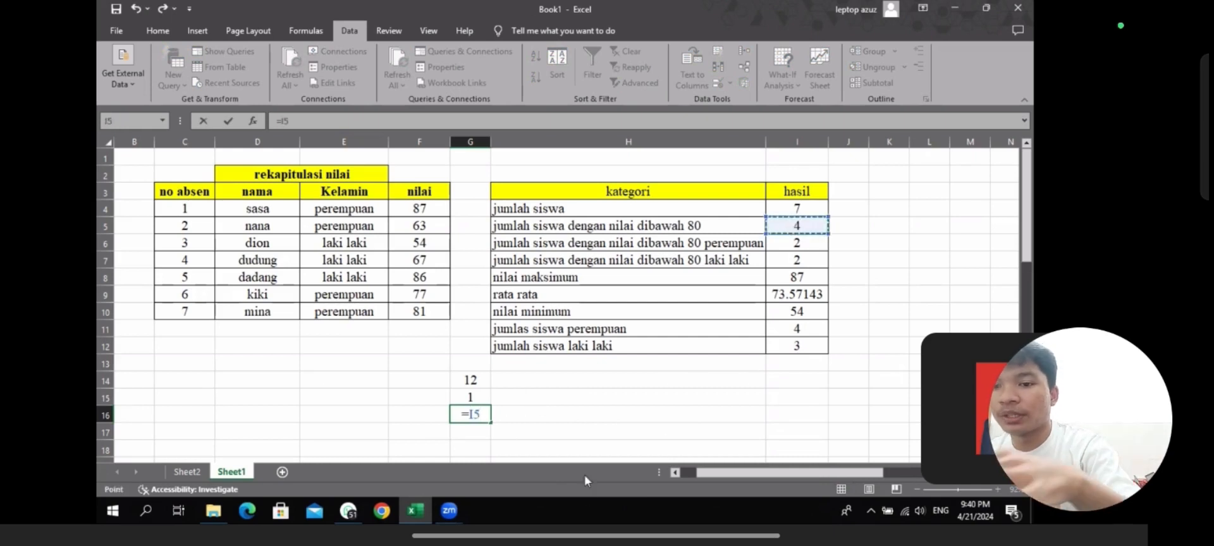
type("/")
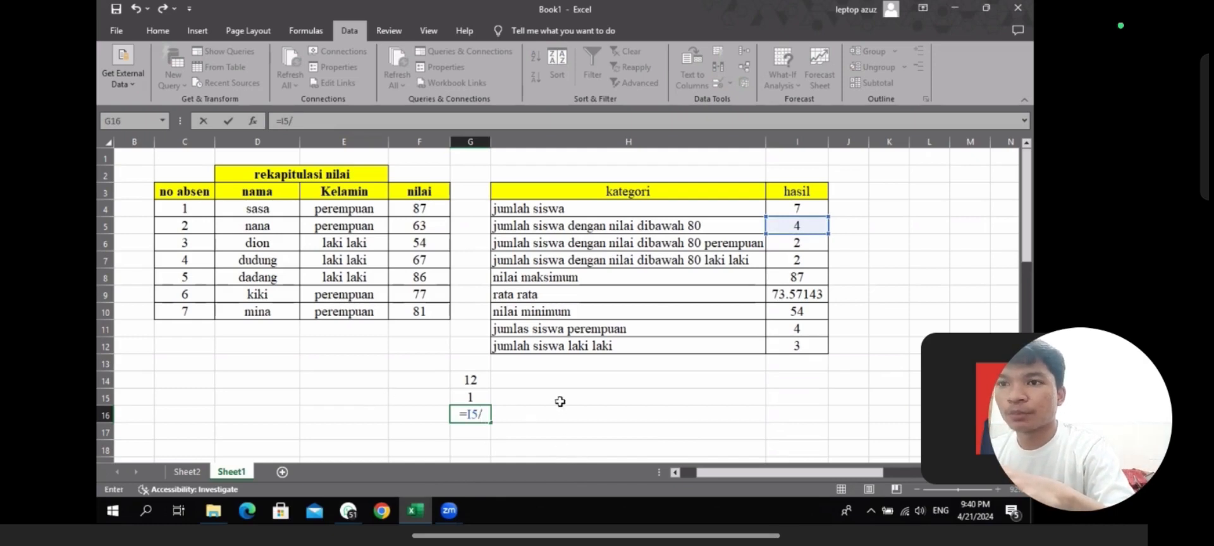
left_click(806, 243)
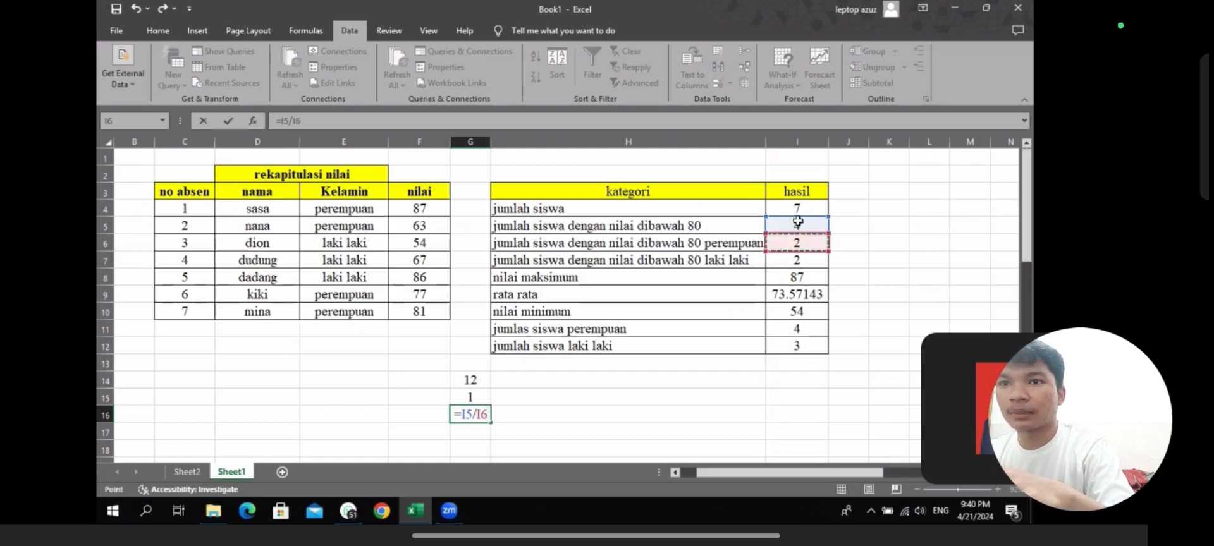
key("Return")
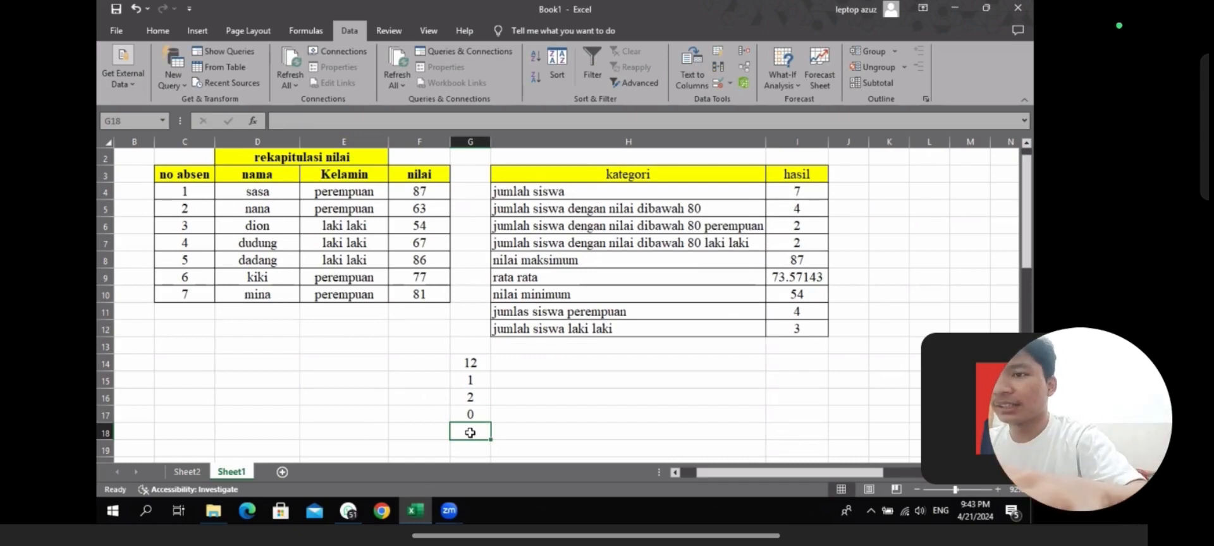
Calculate the square root of 81 in G18 with the SQRT function.
type("=")
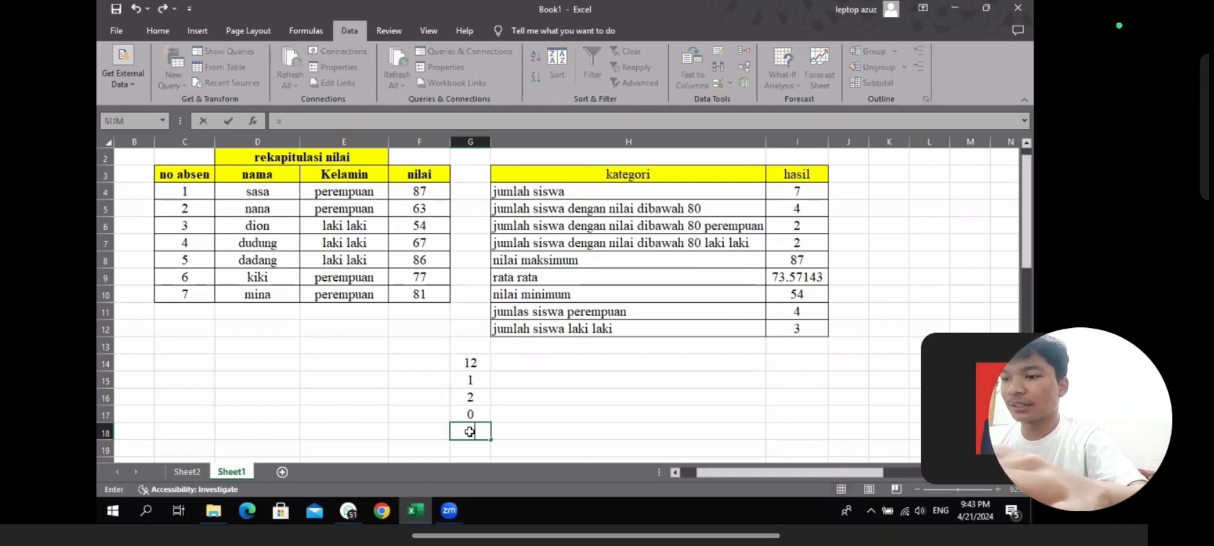
type("SQRT")
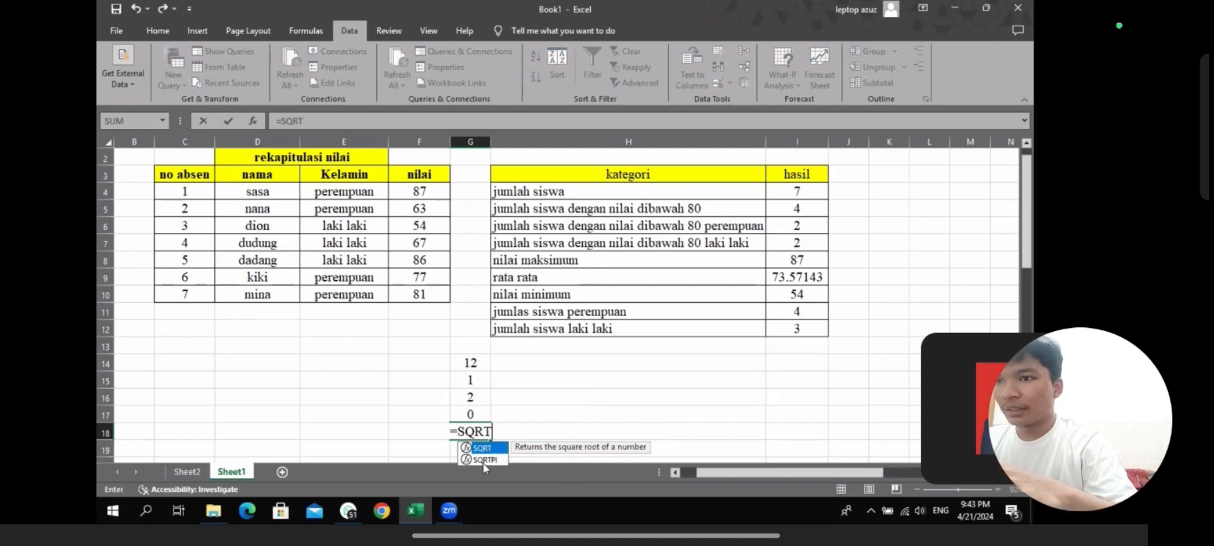
type("(")
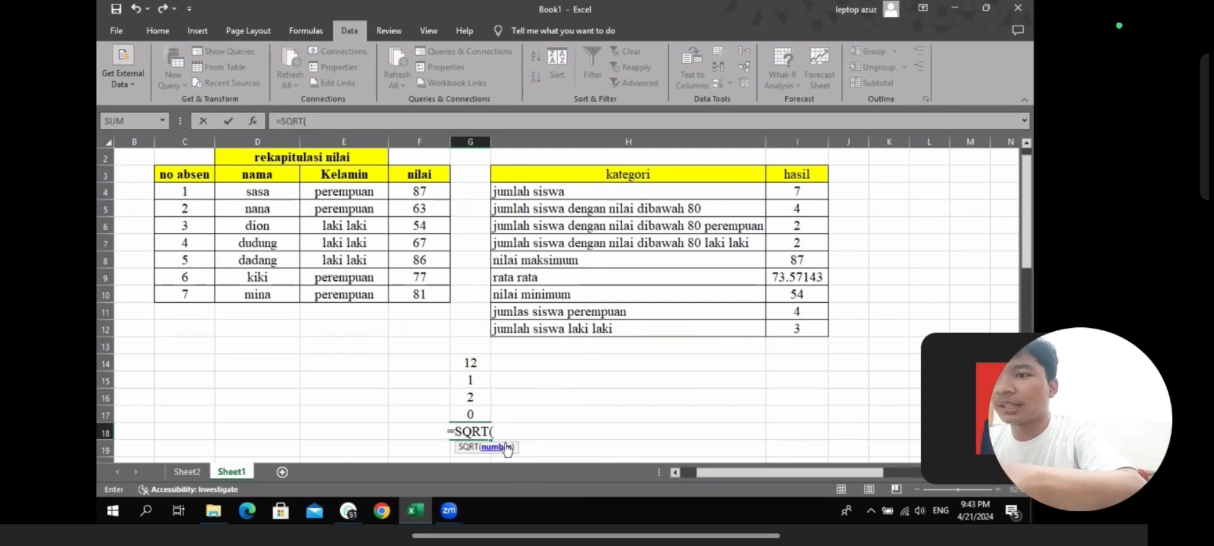
type("81")
key("Return")
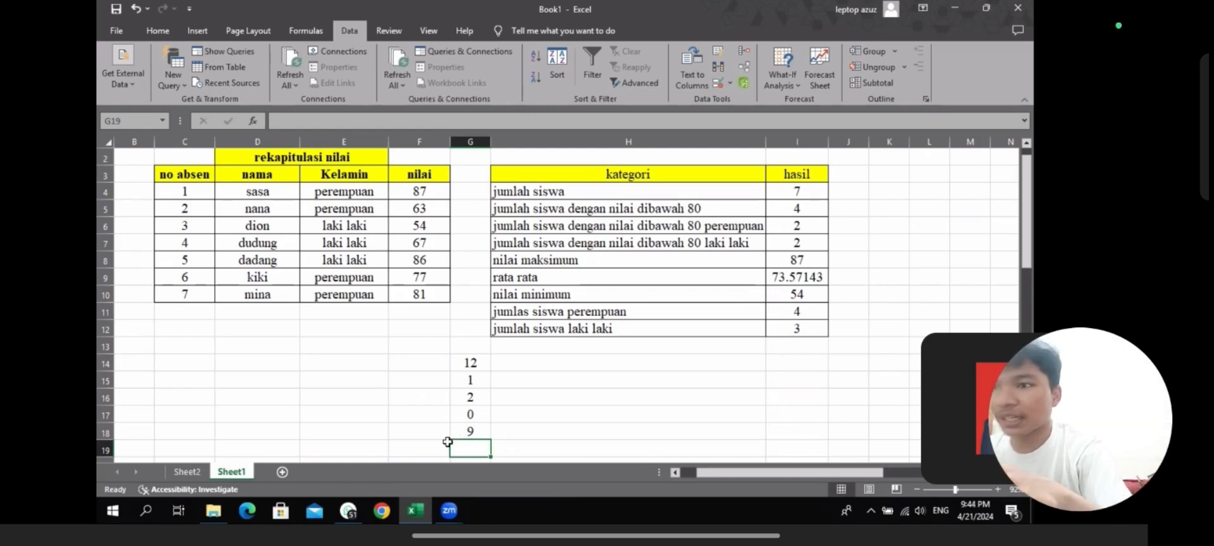
Square the G18 value in G19 with the formula =POWER(G18,2).
scroll(470, 447, "down", 1)
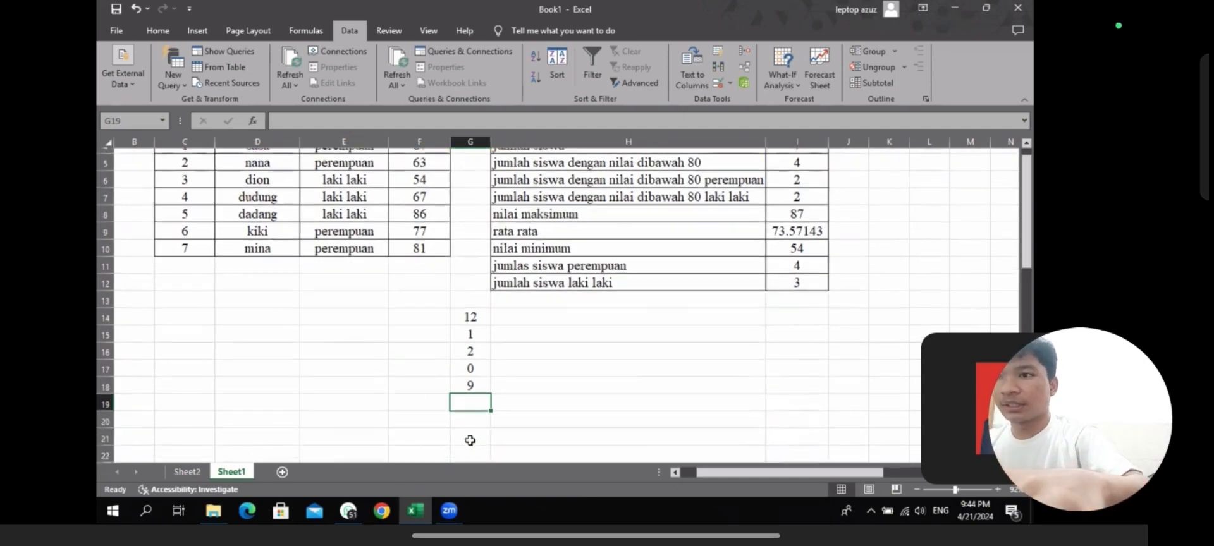
type("+")
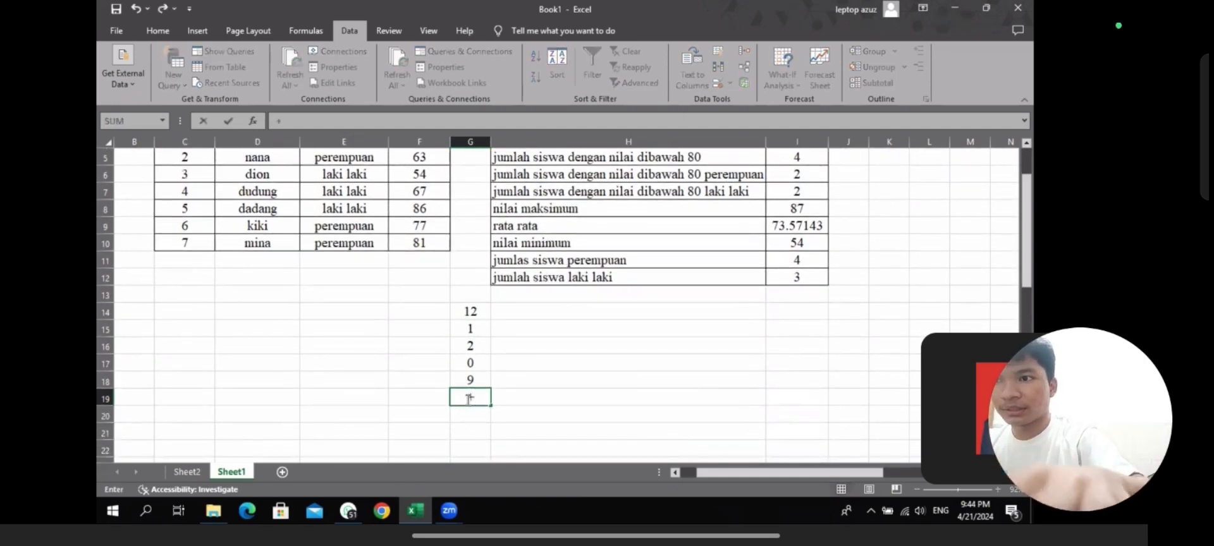
key("BackSpace")
type("=")
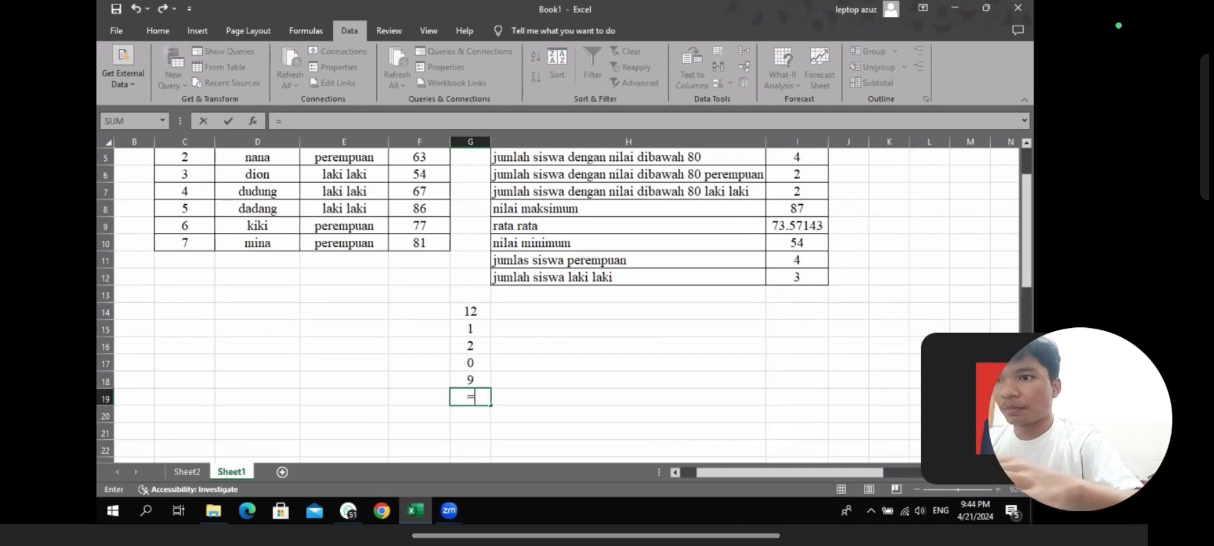
type("POWE")
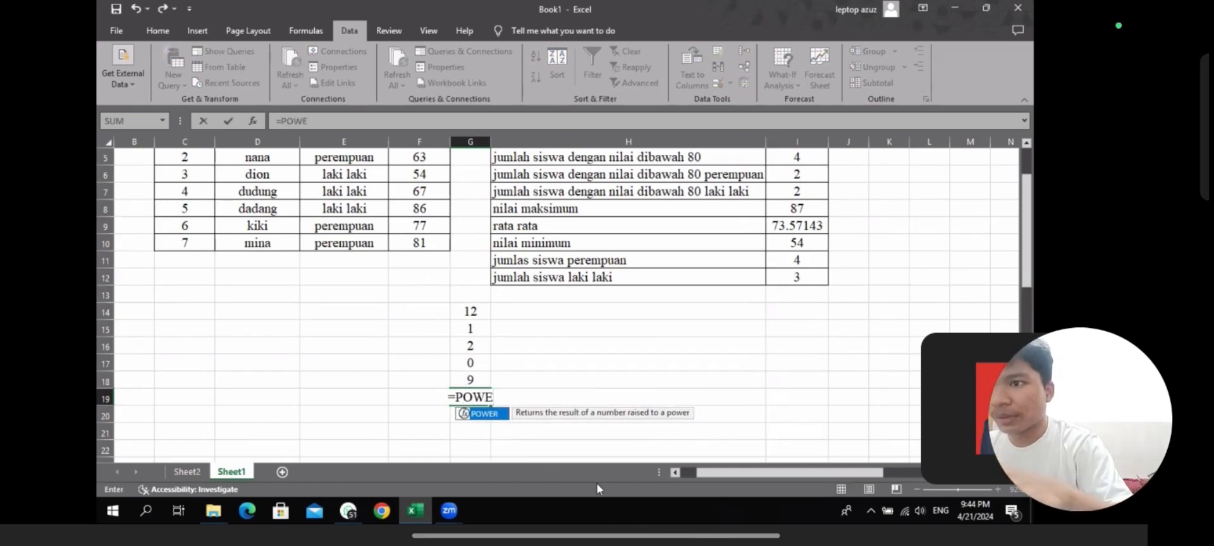
key("Tab")
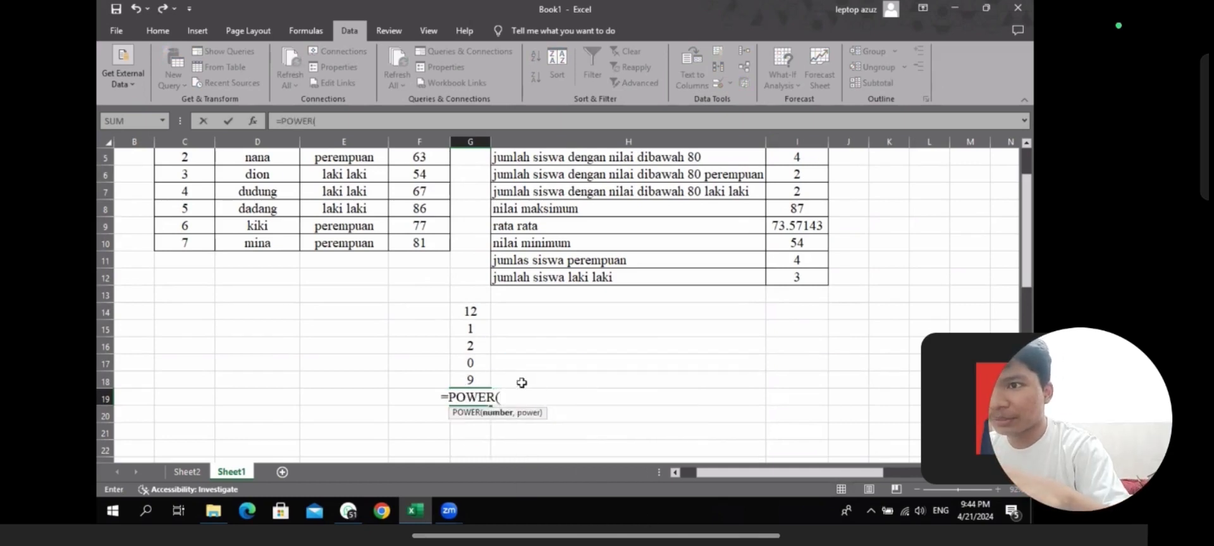
left_click(471, 380)
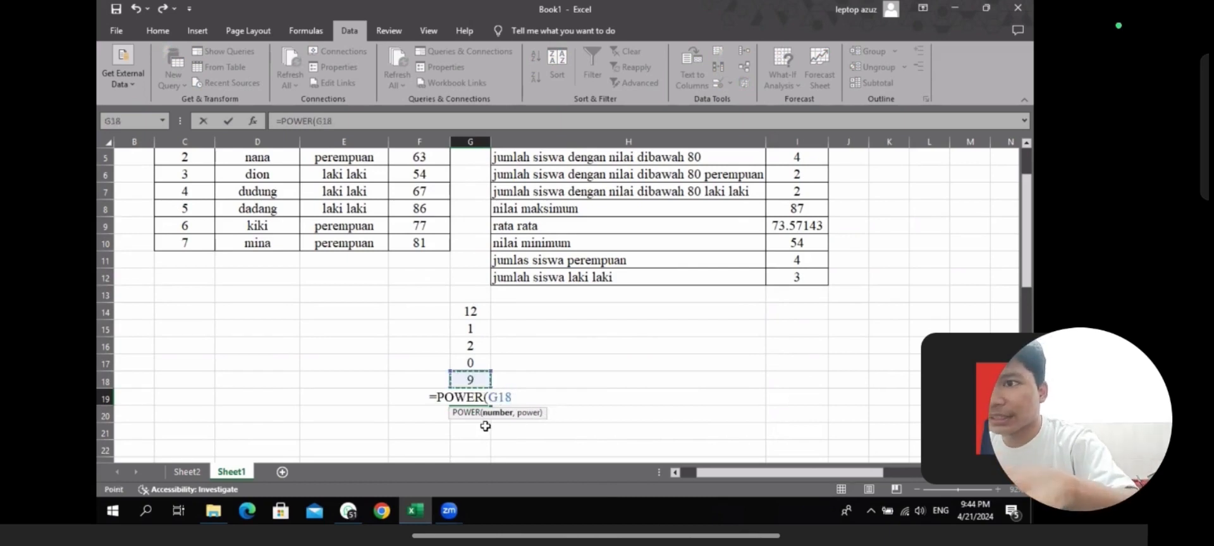
type(",")
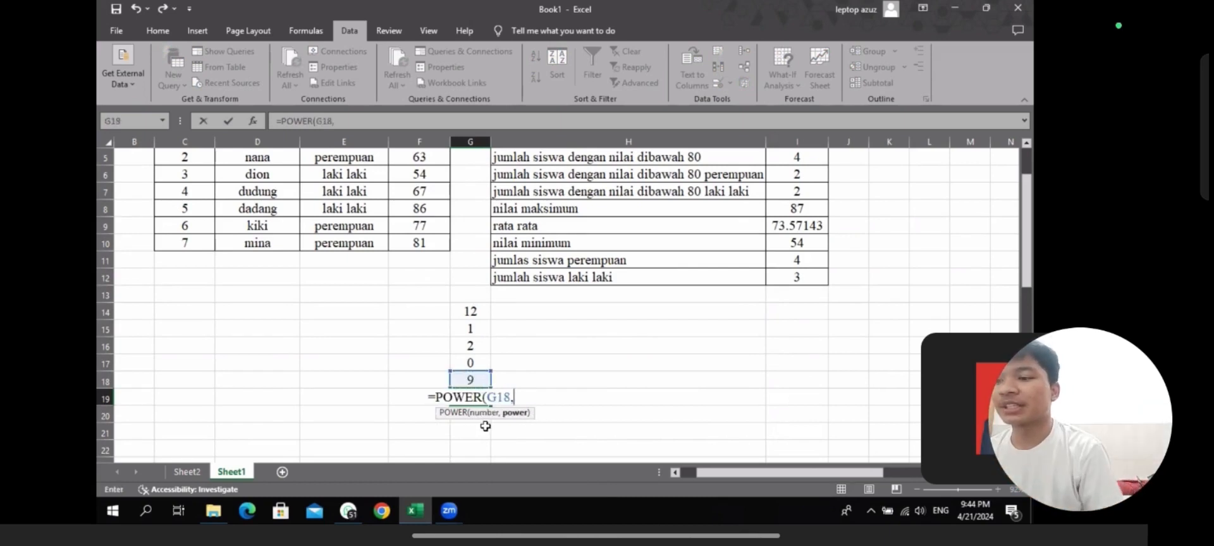
type("2")
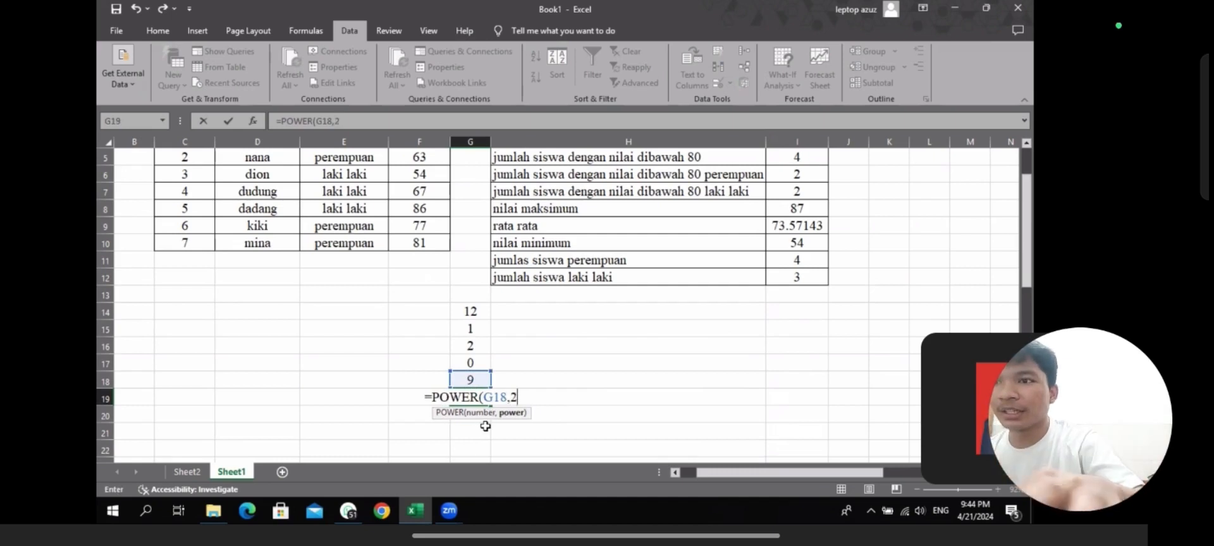
key("Return")
Change the exponent of the POWER formula in G19 to 3.
left_click(476, 396)
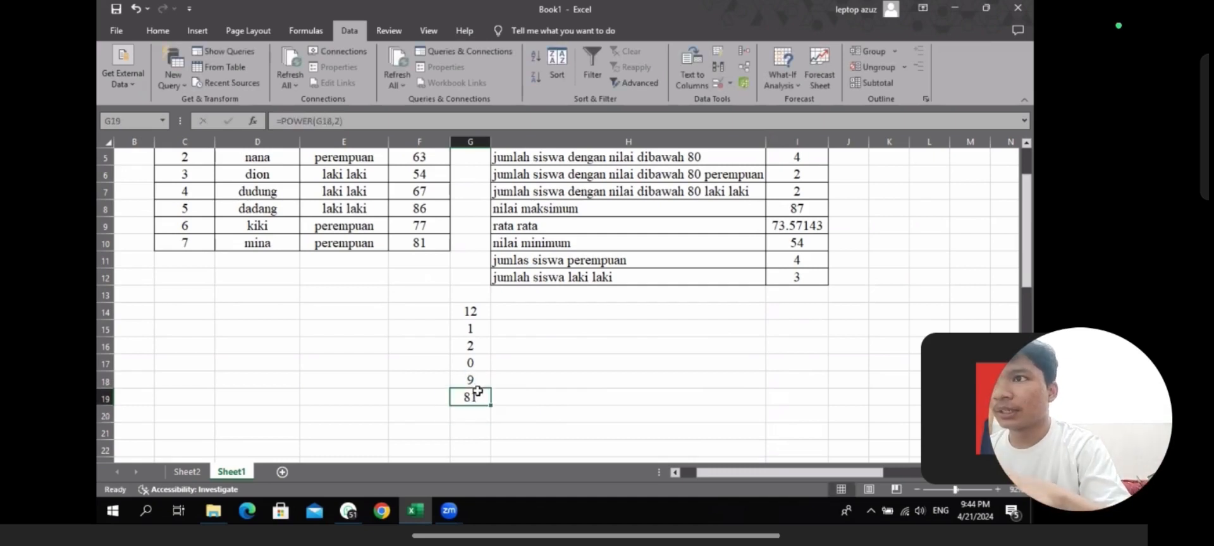
left_click(334, 120)
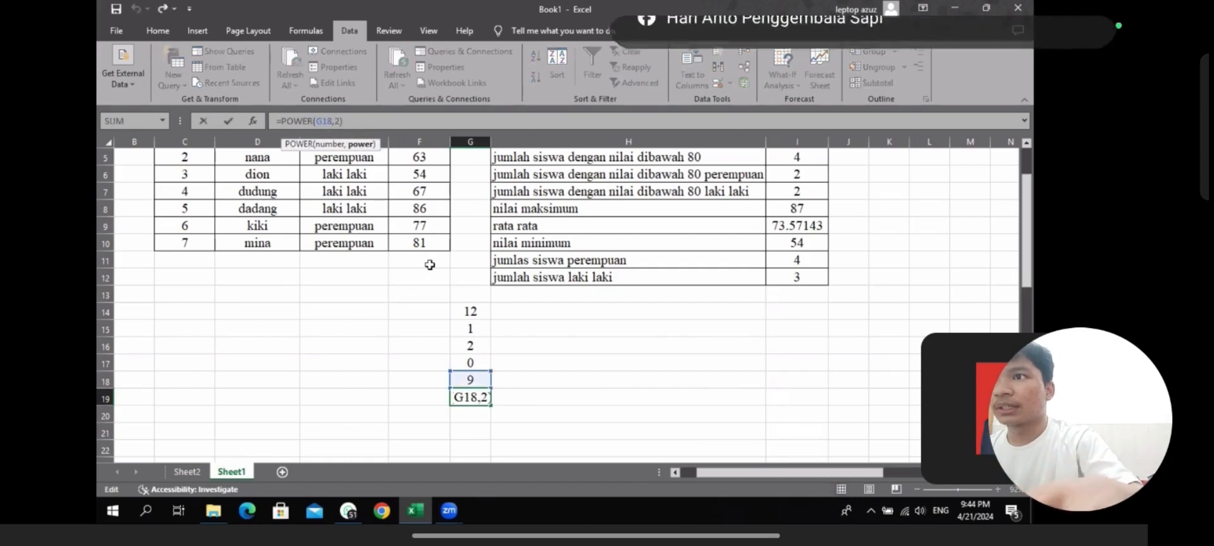
key("BackSpace")
type("3")
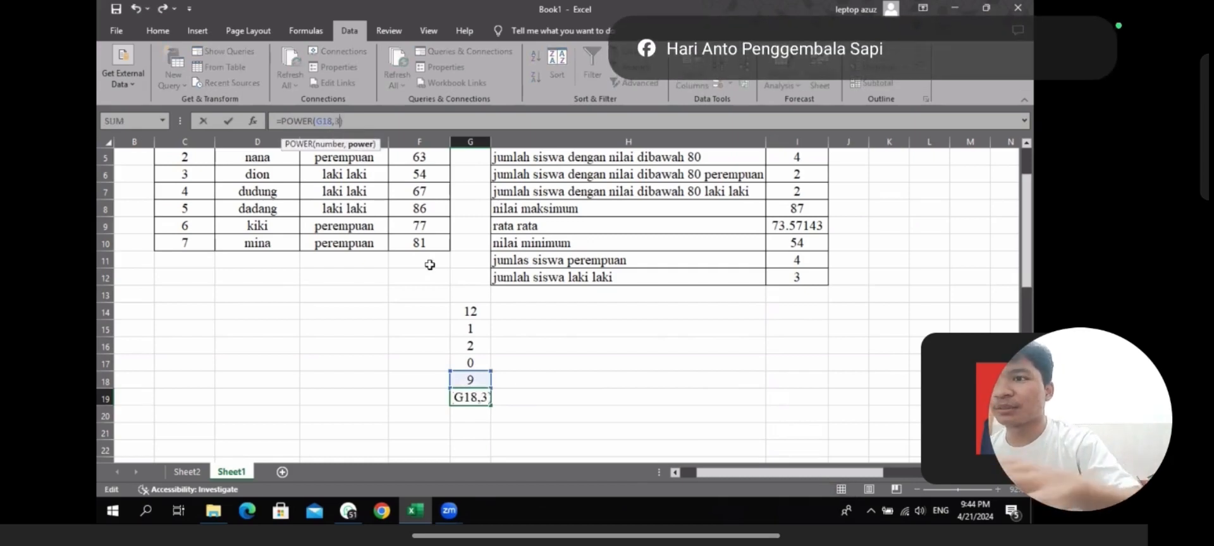
key("Return")
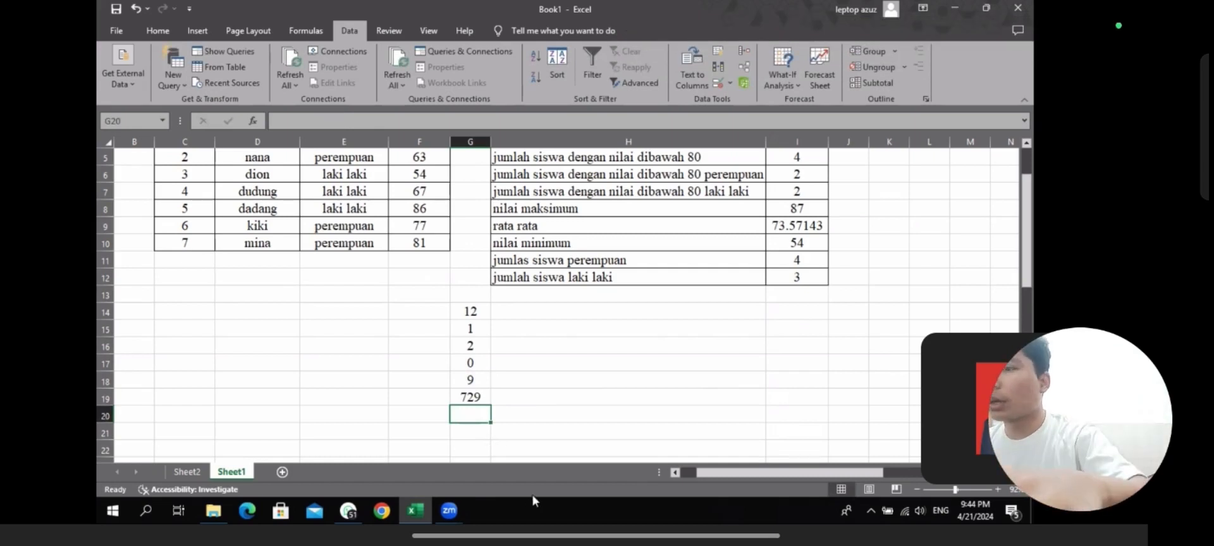
Round 81.15 to zero decimal digits in G20 with the formula =ROUND(81.15,0).
type("=")
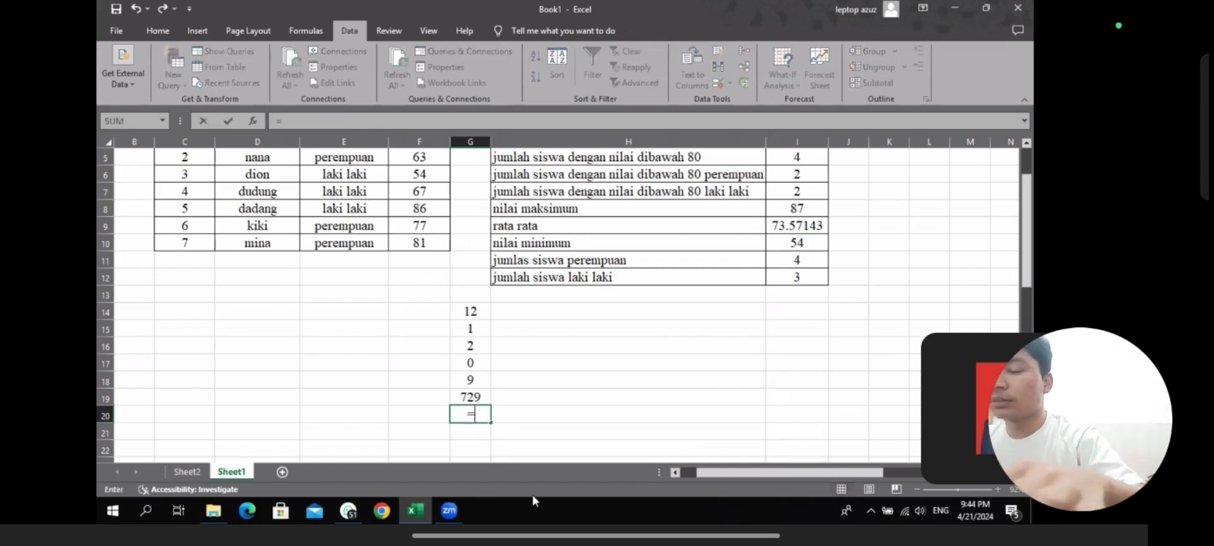
type("ROUN")
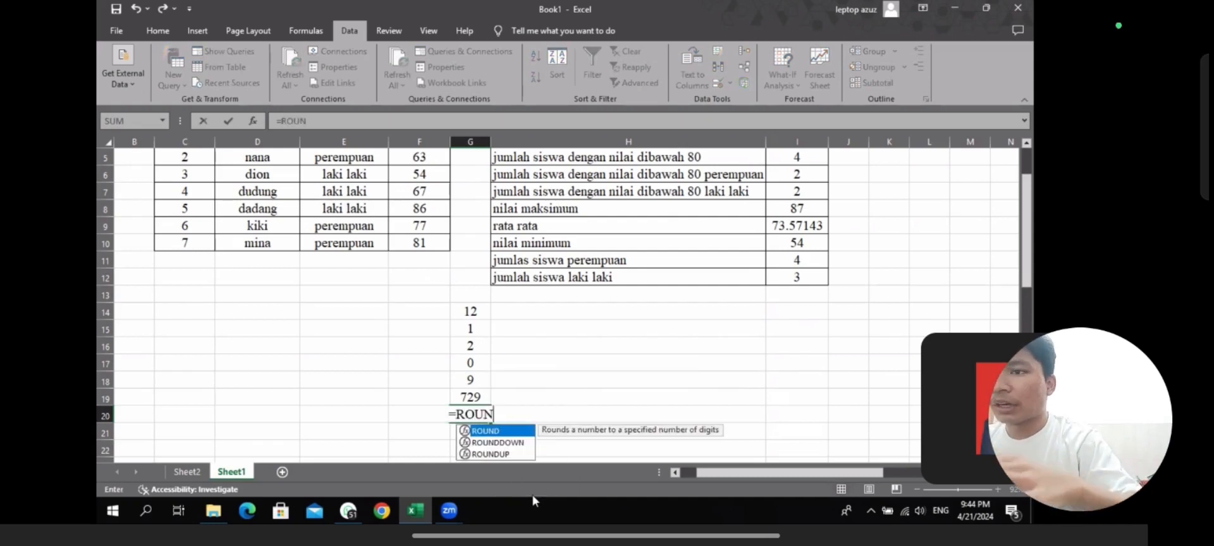
key("Tab")
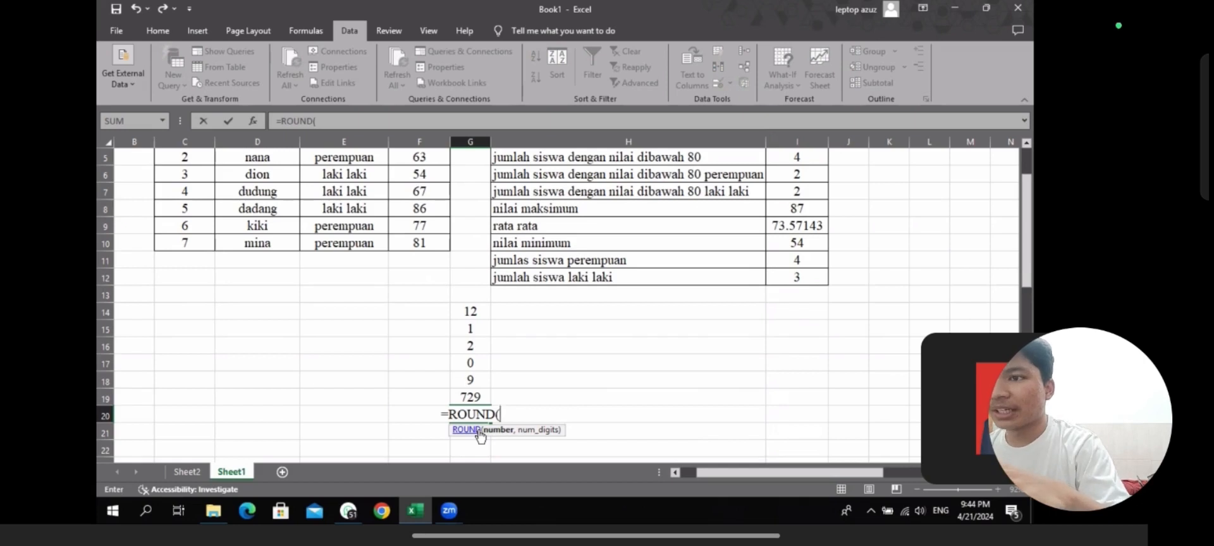
left_click(372, 397)
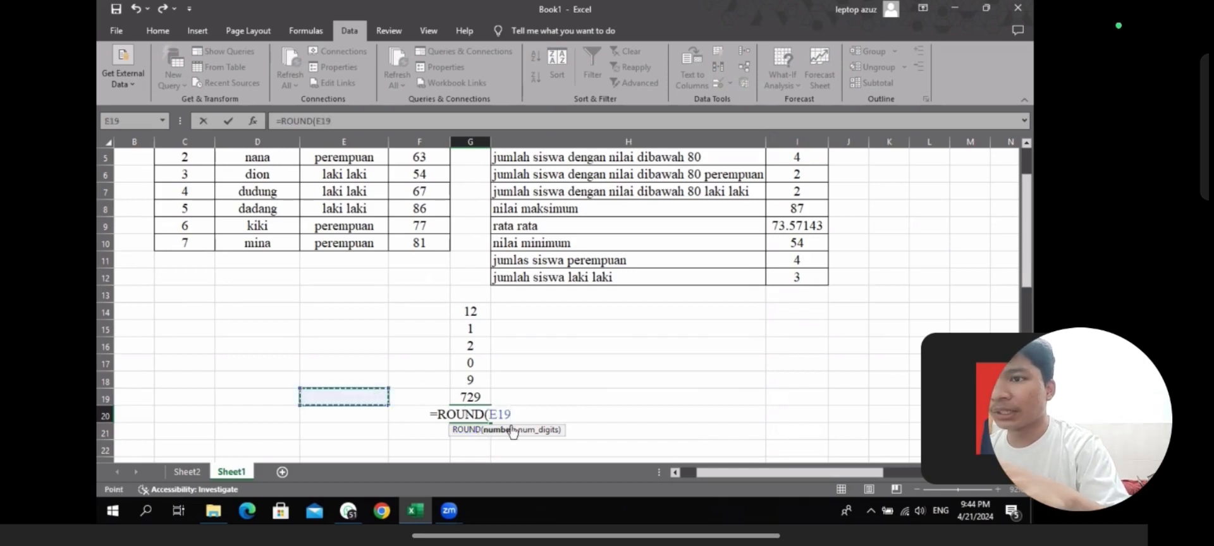
key("BackSpace")
key("BackSpace")
key("BackSpace")
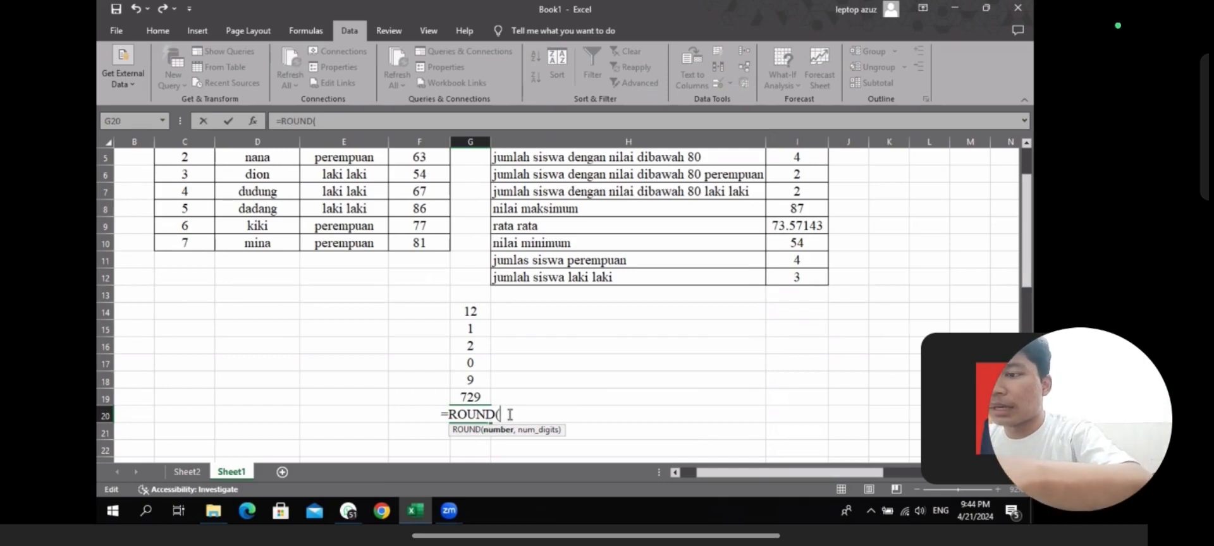
type("81.")
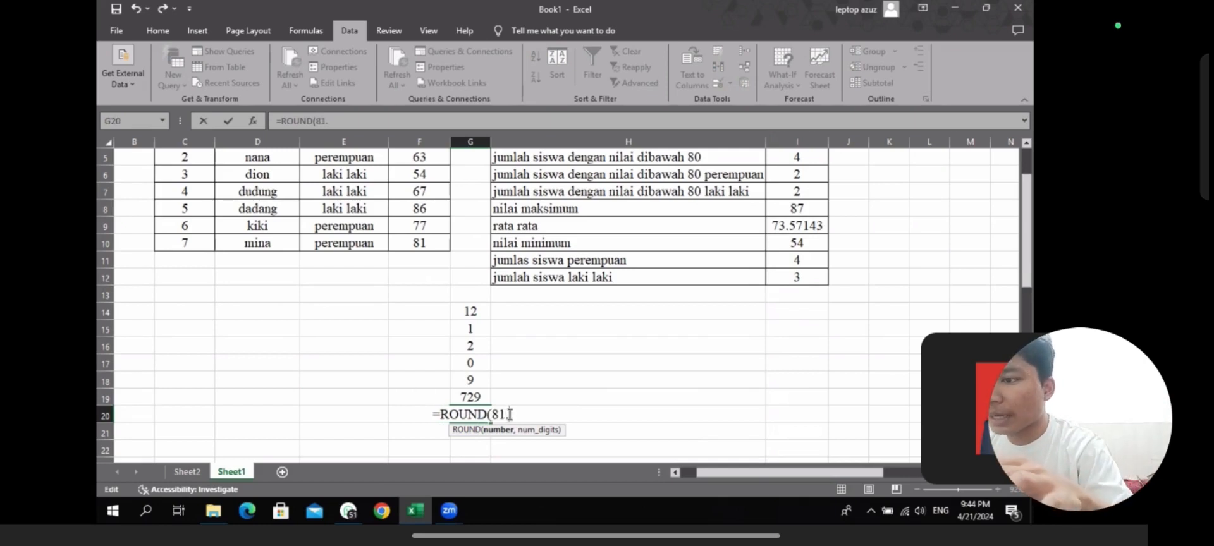
type("15")
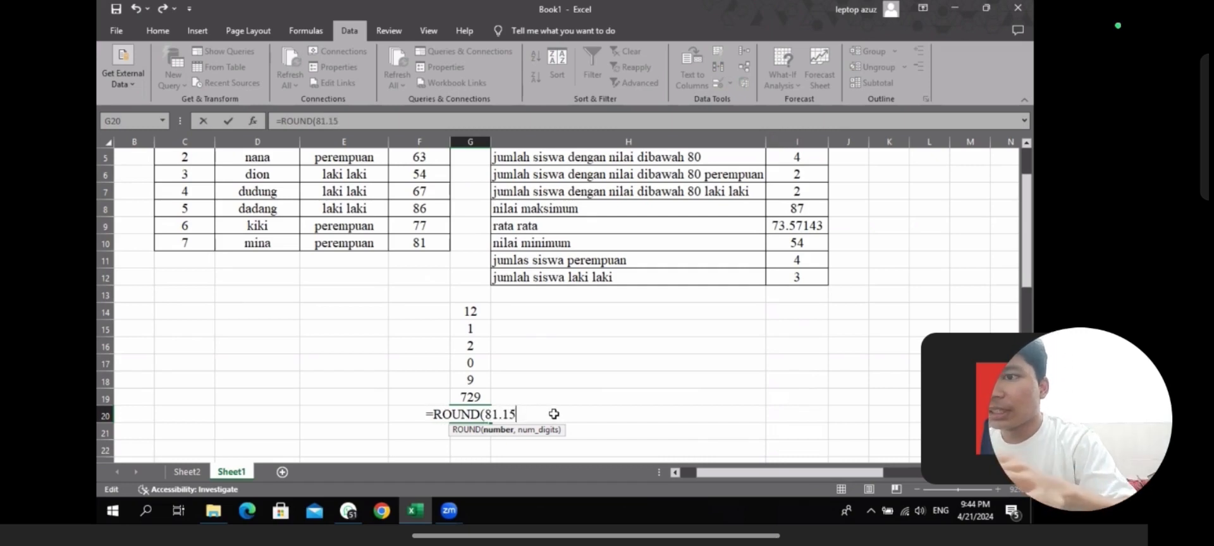
type(",")
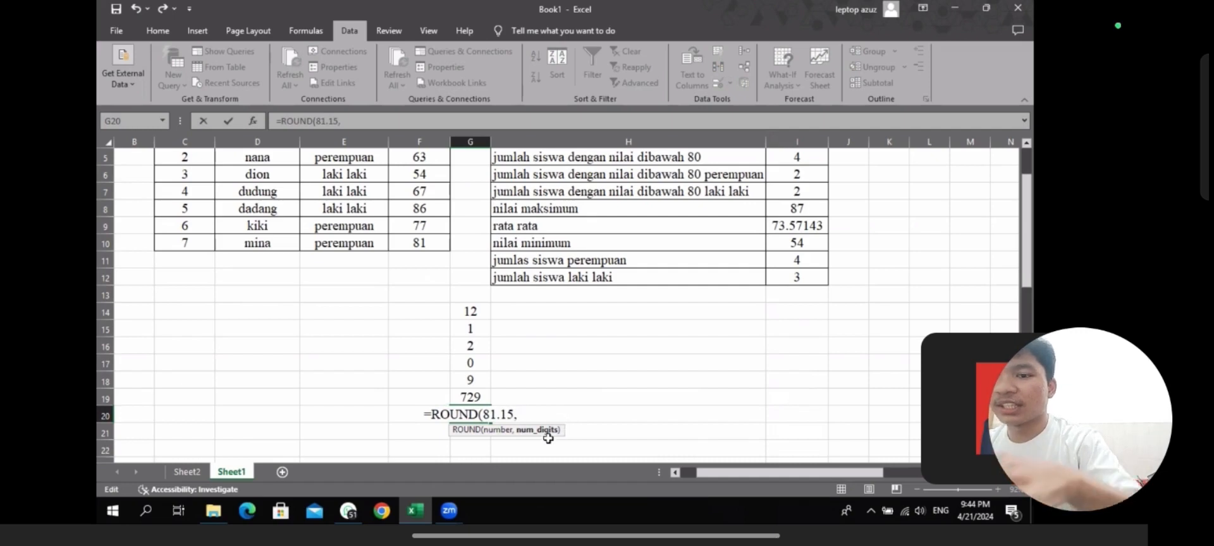
type("0")
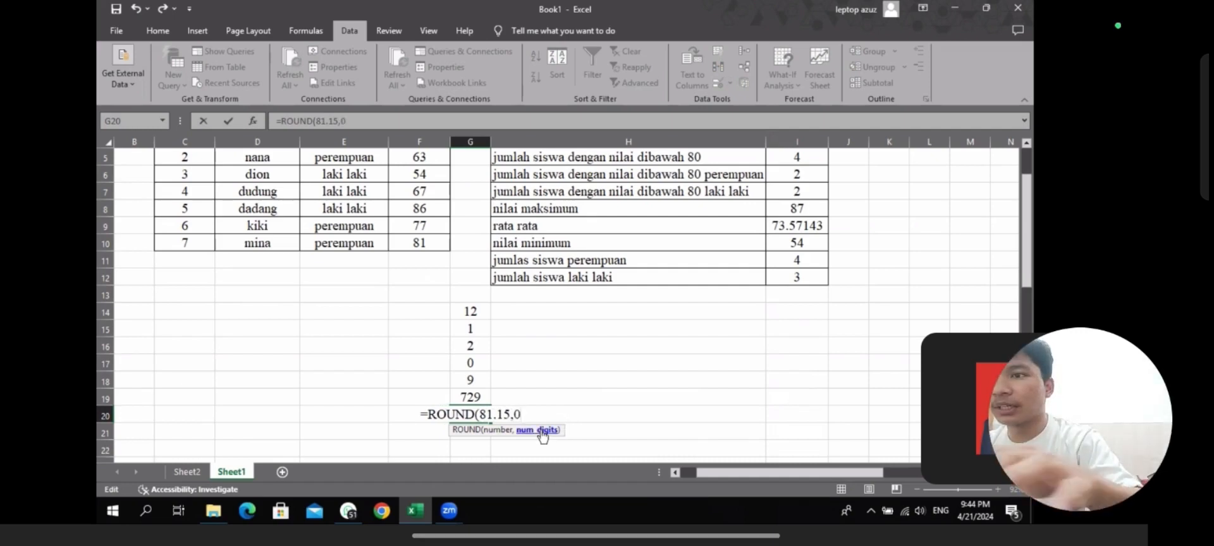
key("Return")
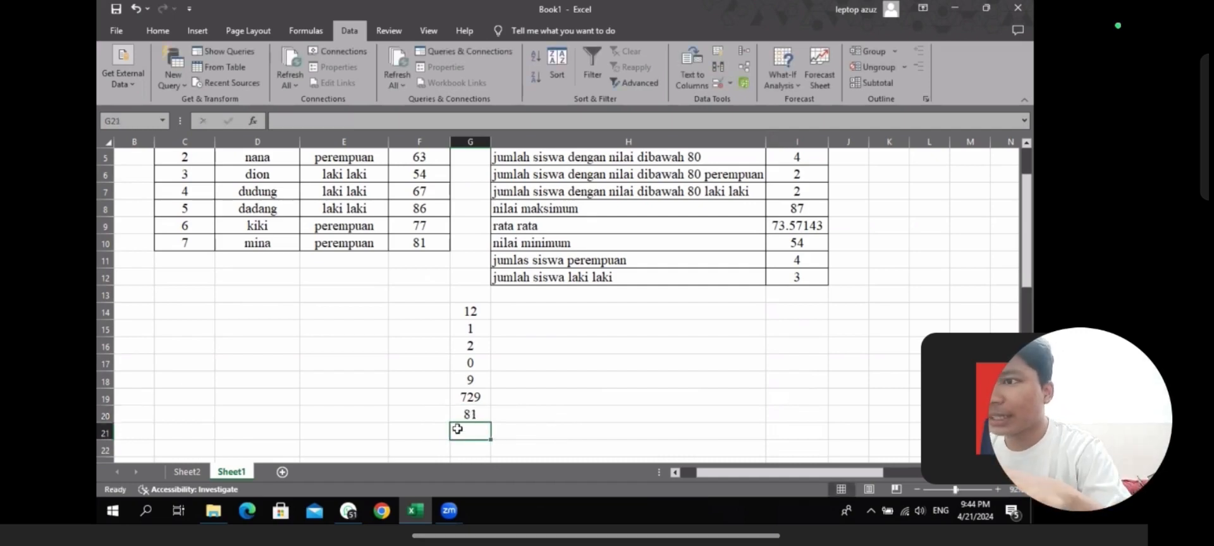
Enter the decimal number 135.80 in cell E20.
left_click(375, 415)
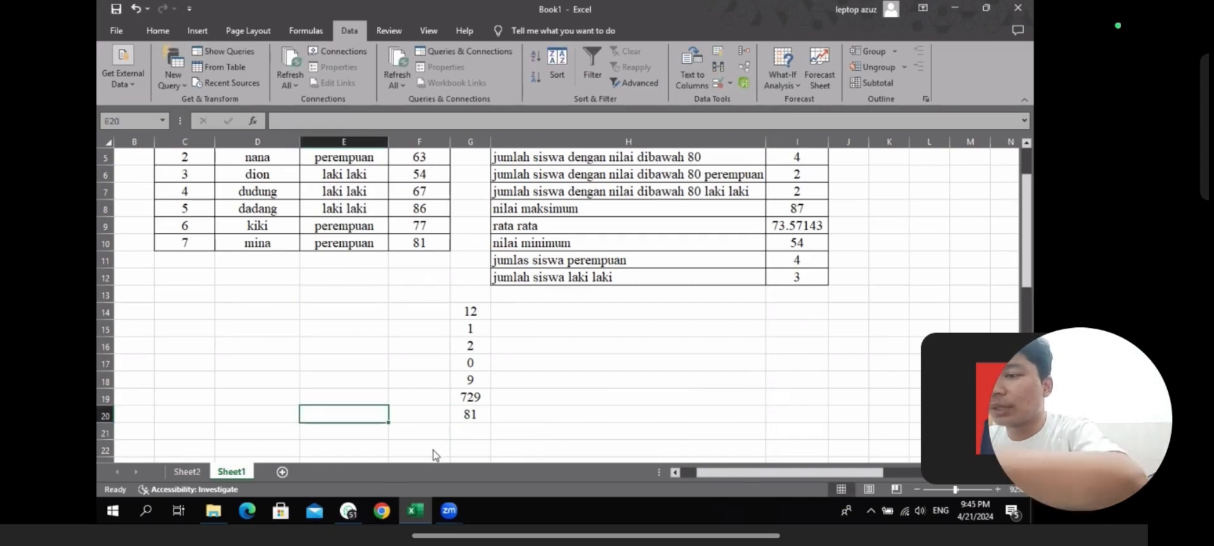
type("13")
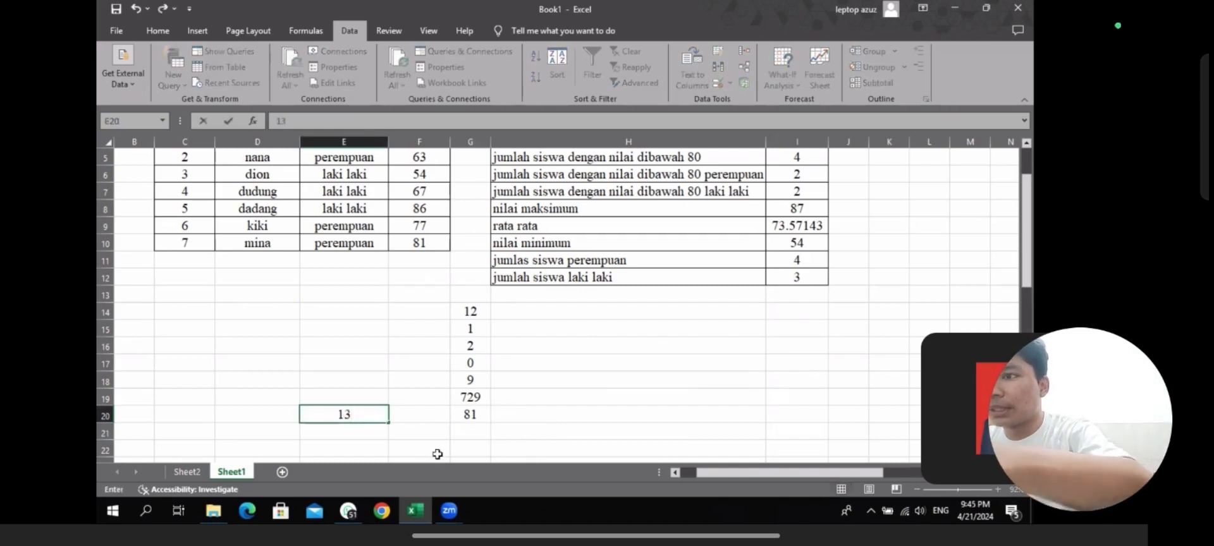
type("5.")
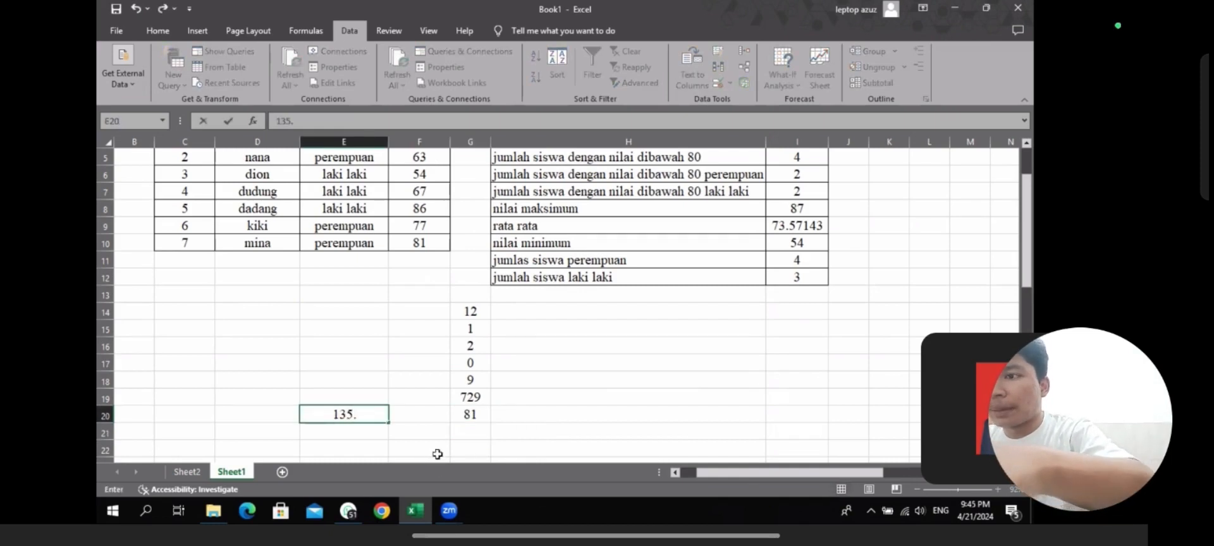
type("80")
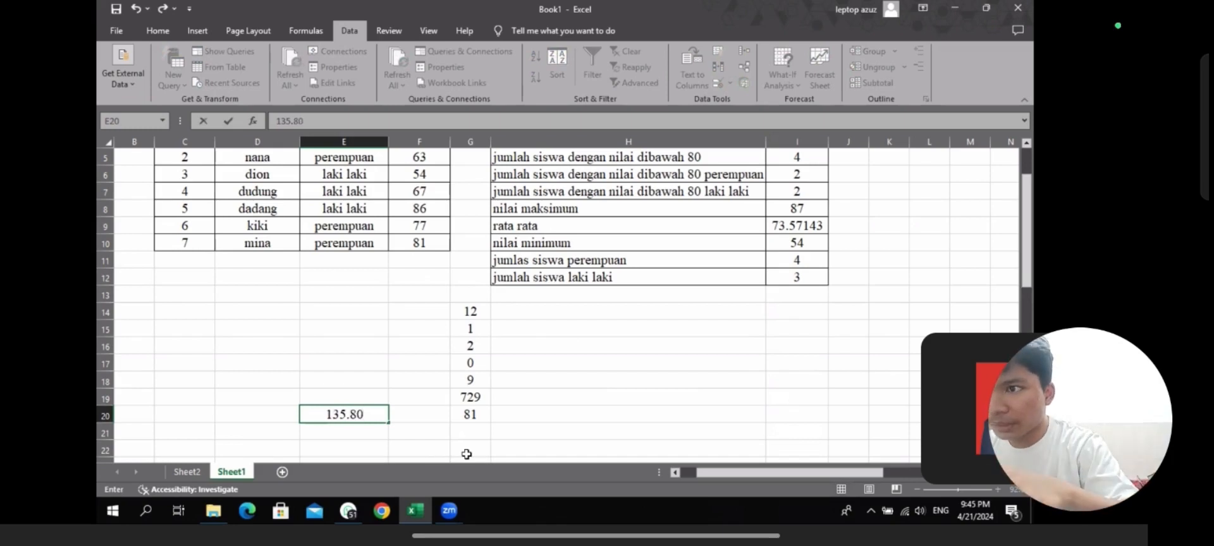
Round the E20 value to zero decimal digits in F21 with the formula =ROUND(E20,0).
left_click(414, 433)
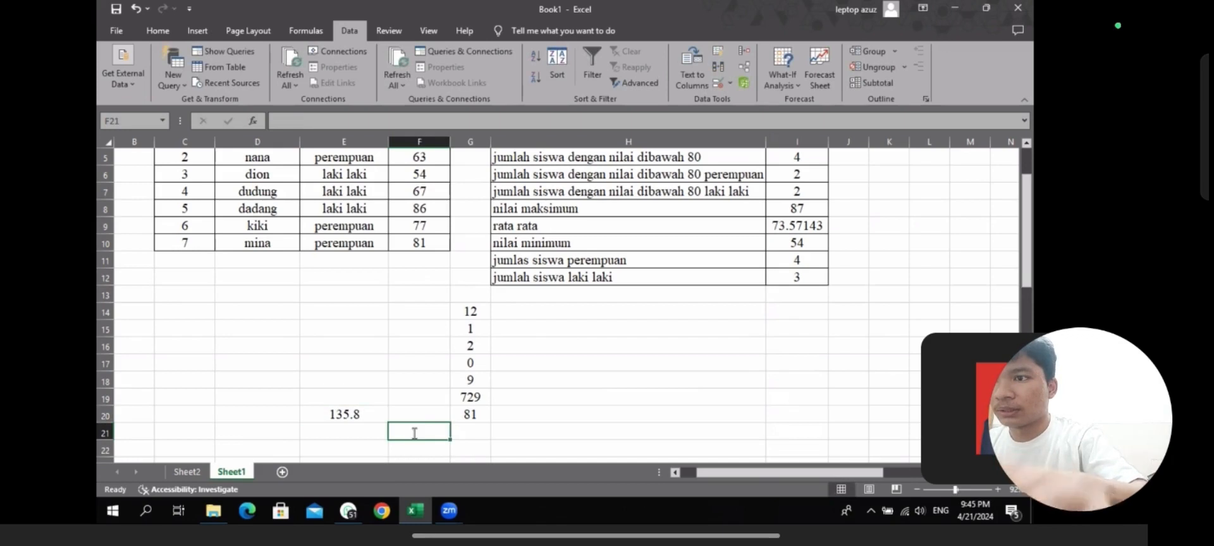
type("=R")
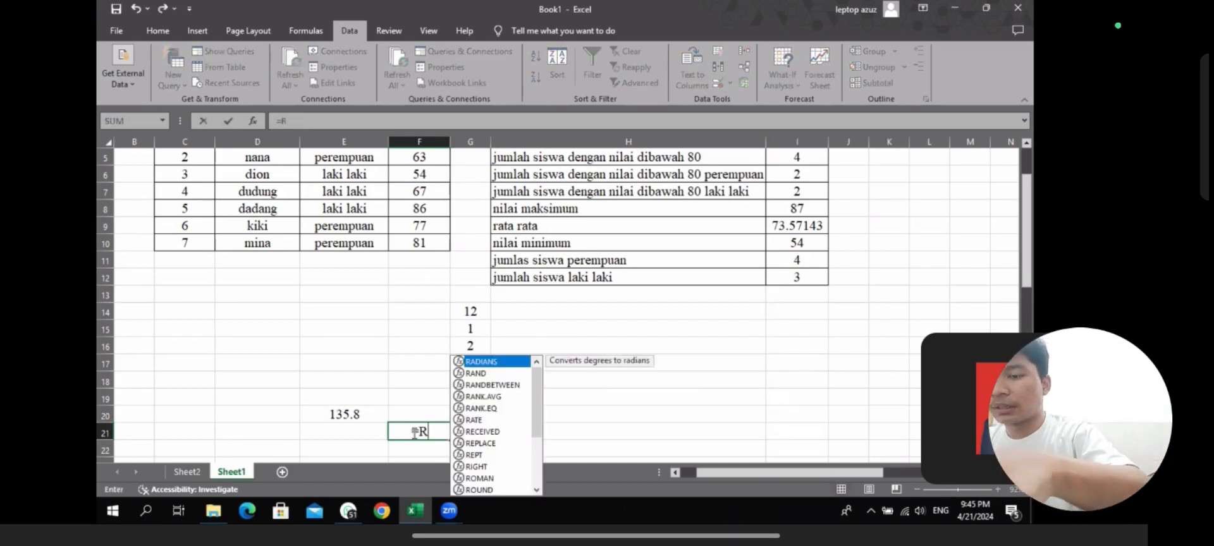
type("OUND(")
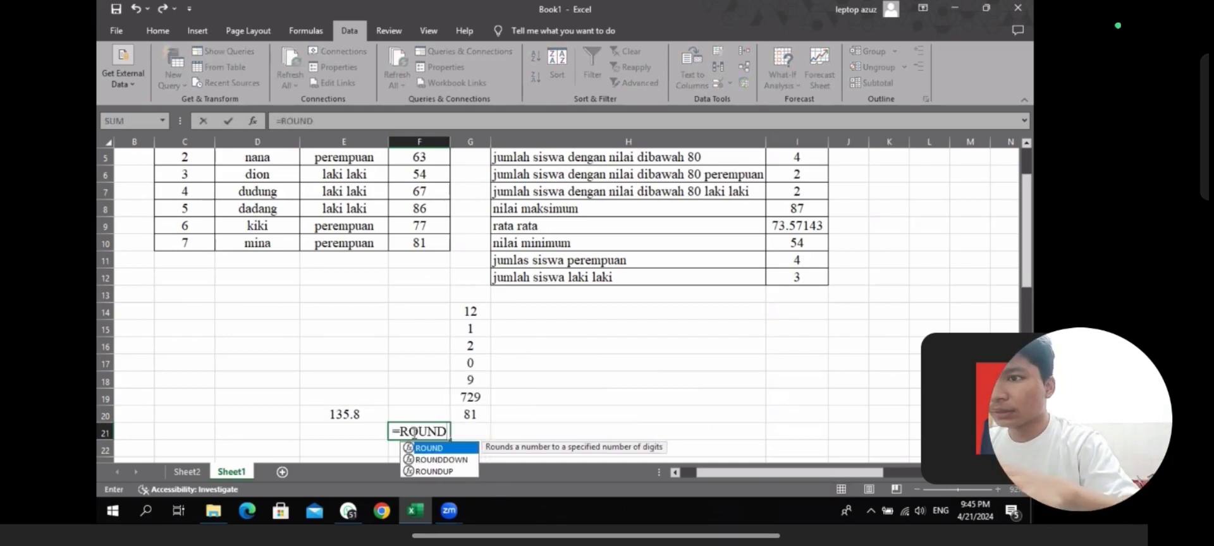
left_click(353, 412)
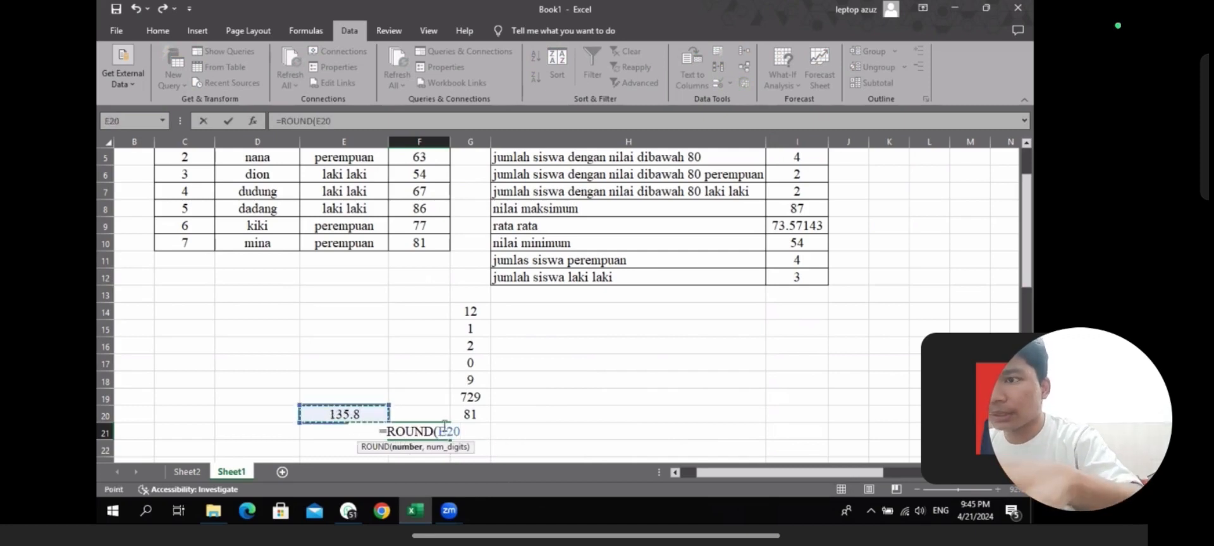
type(",")
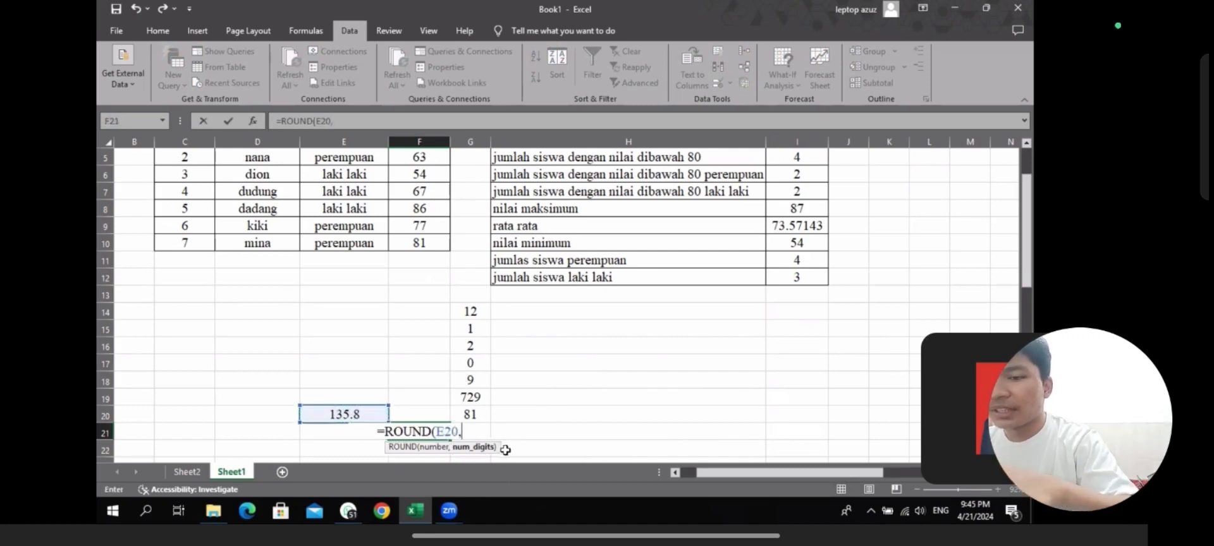
type("0")
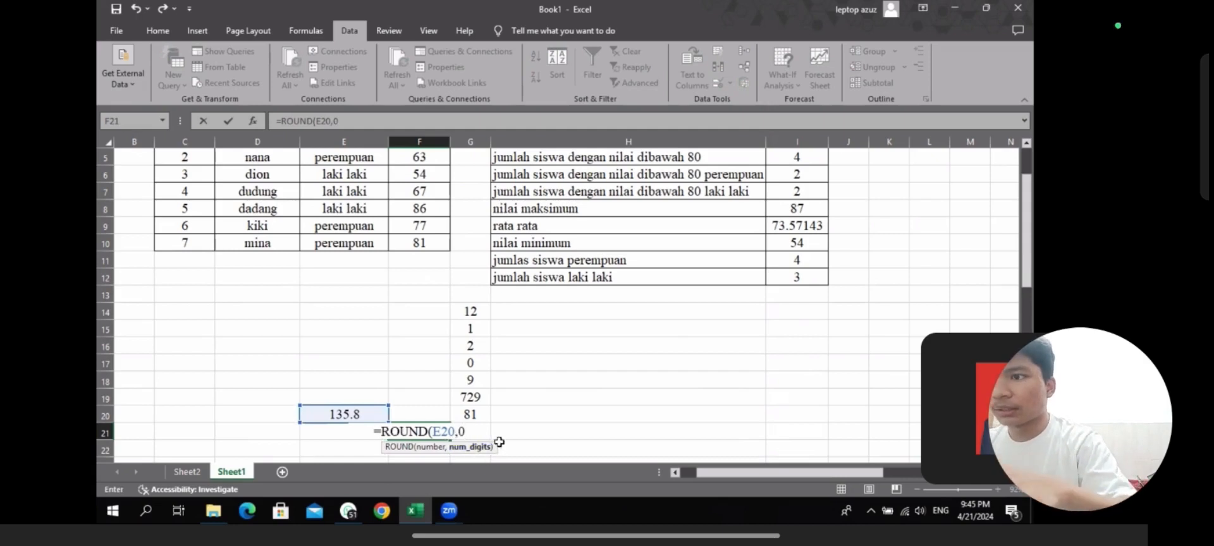
key("Return")
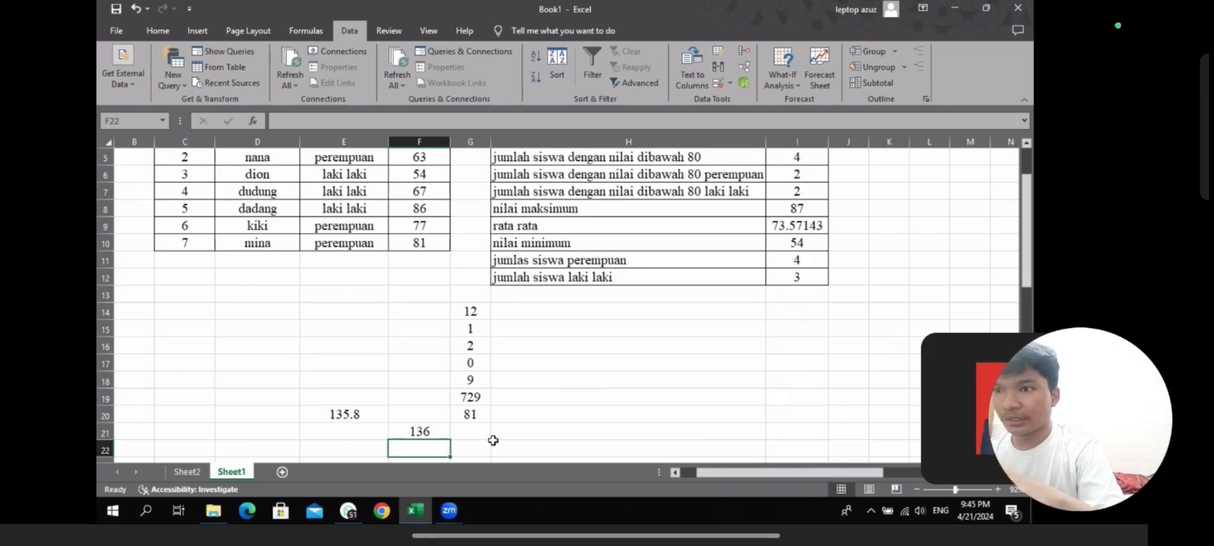
Enter 4 in cell E23 and 5 in cell F23.
left_click(526, 445)
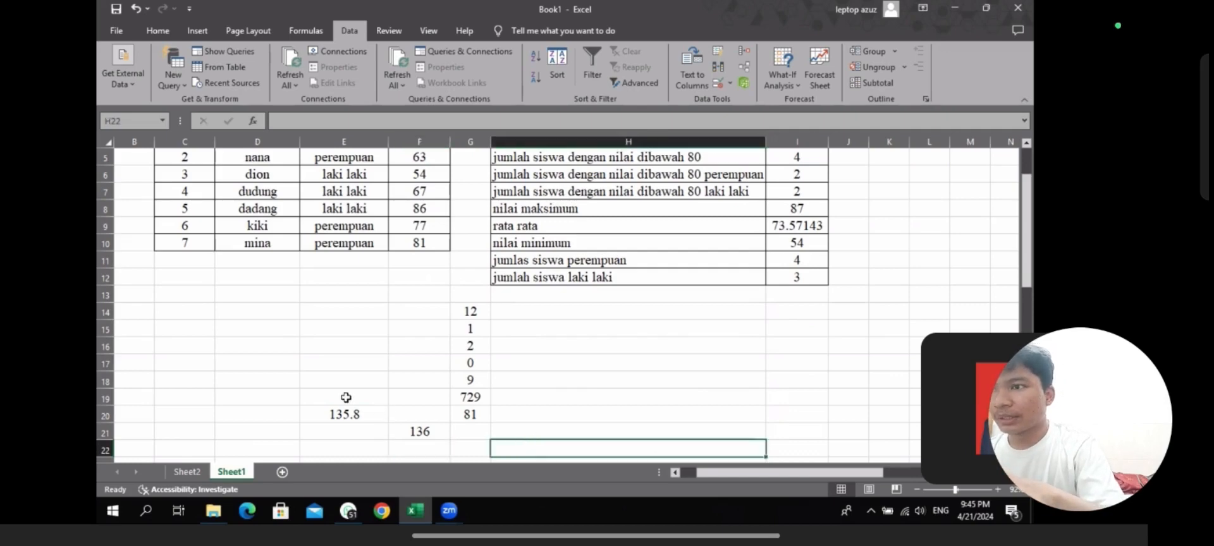
scroll(320, 399, "down", 2)
scroll(321, 399, "right", 1)
left_click(314, 384)
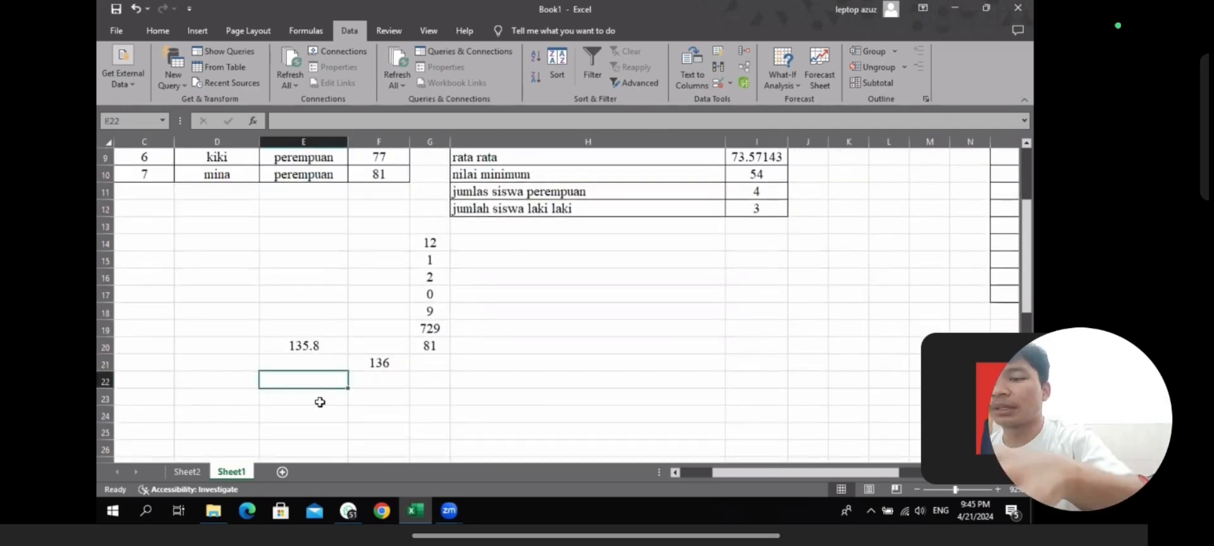
left_click(320, 402)
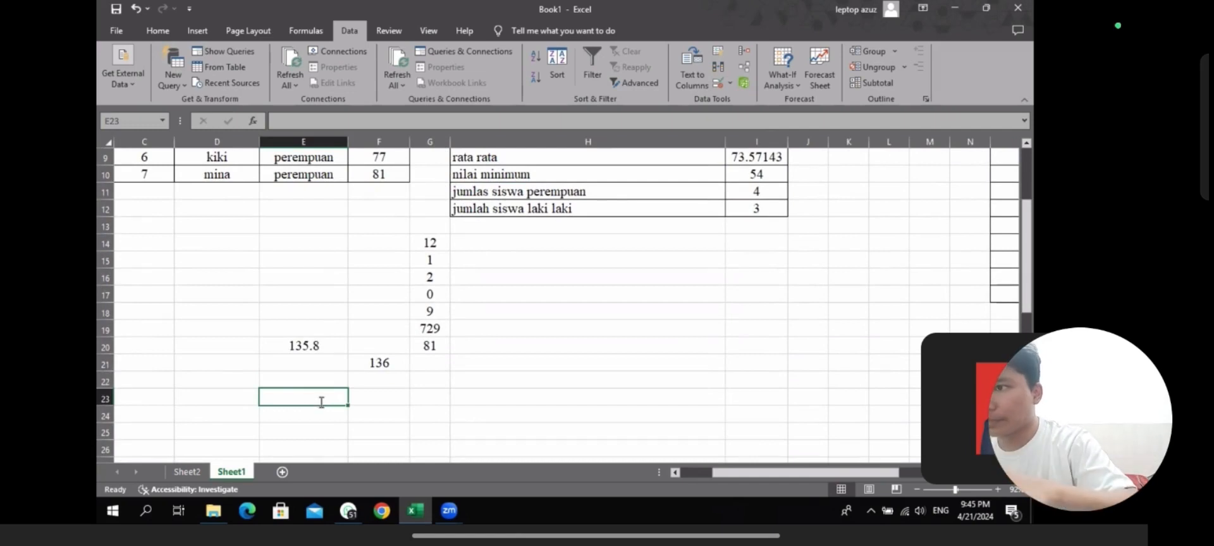
type("4")
left_click(372, 403)
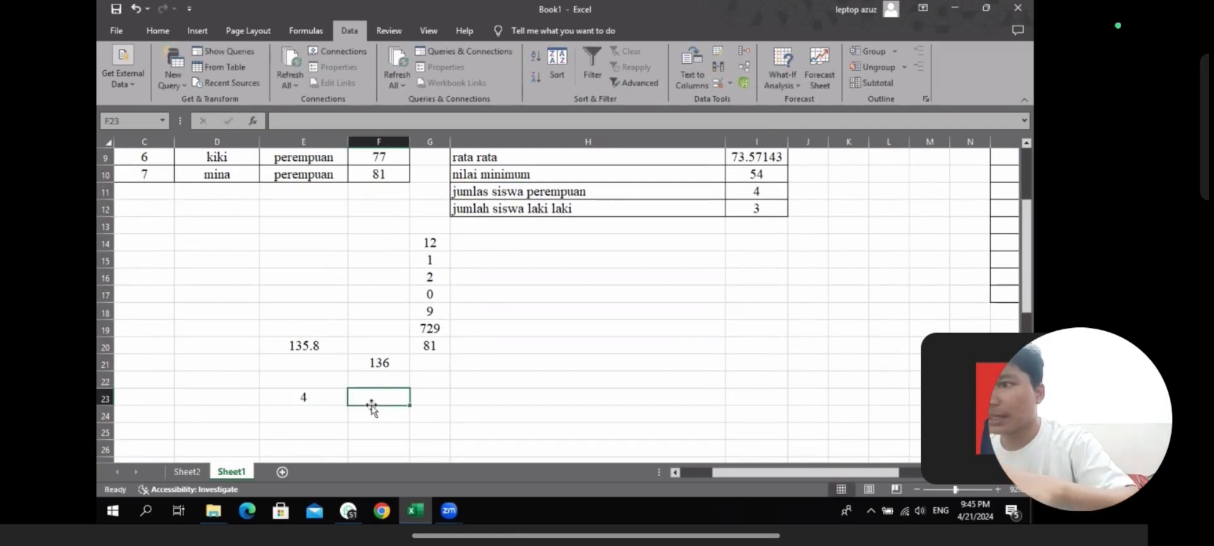
type("5")
Calculate the sum of the squares of E23 and F23 in cell F24 with the SUMSQ function.
left_click(392, 417)
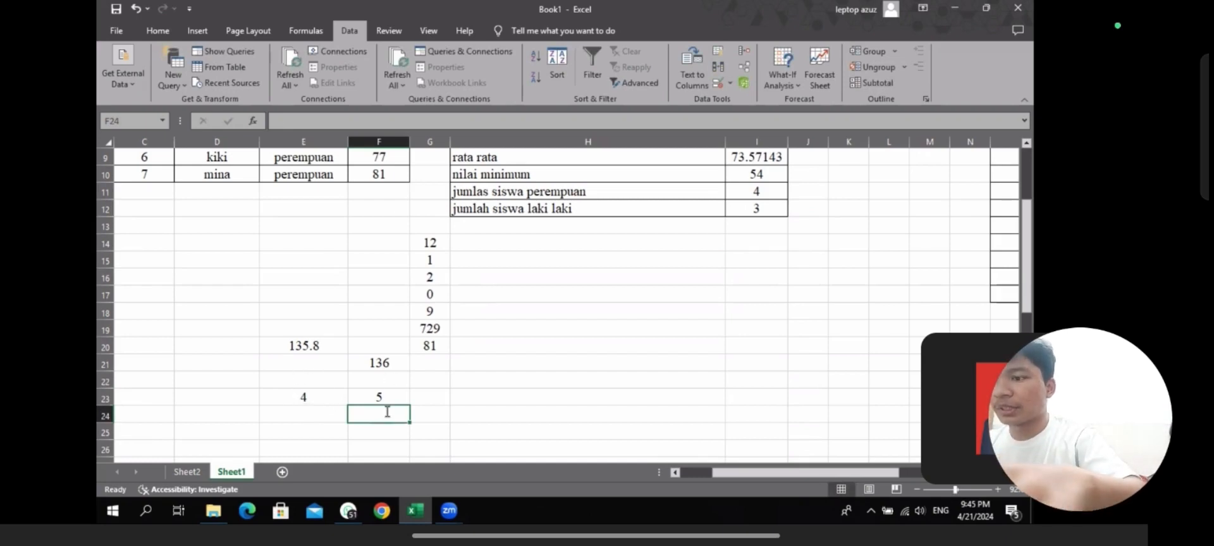
type("=S")
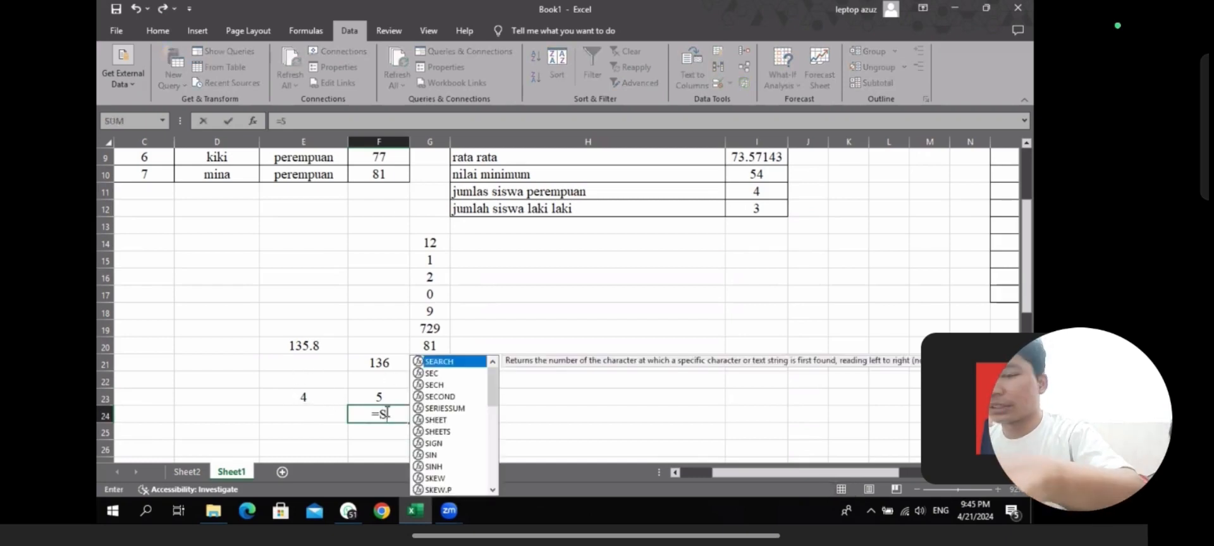
type("UMS")
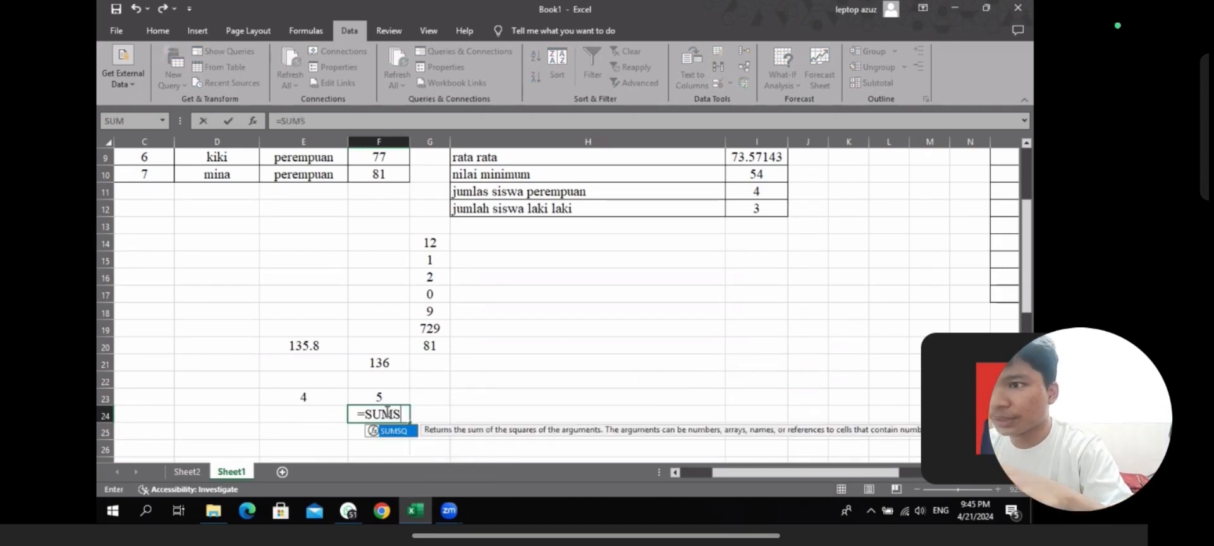
double_click(389, 432)
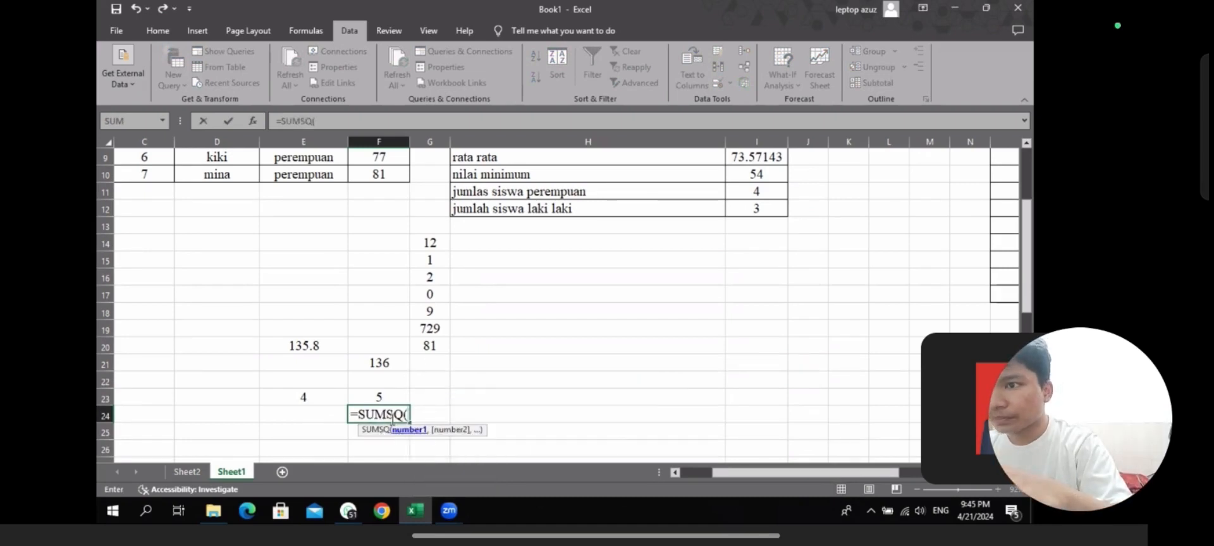
left_click(306, 399)
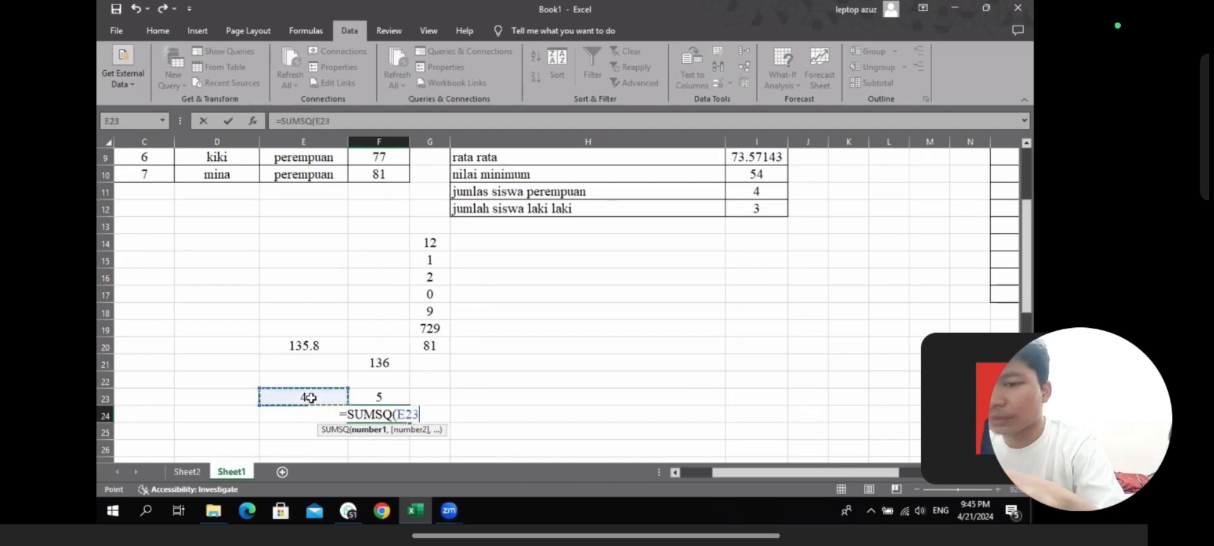
type(",")
left_click(364, 399)
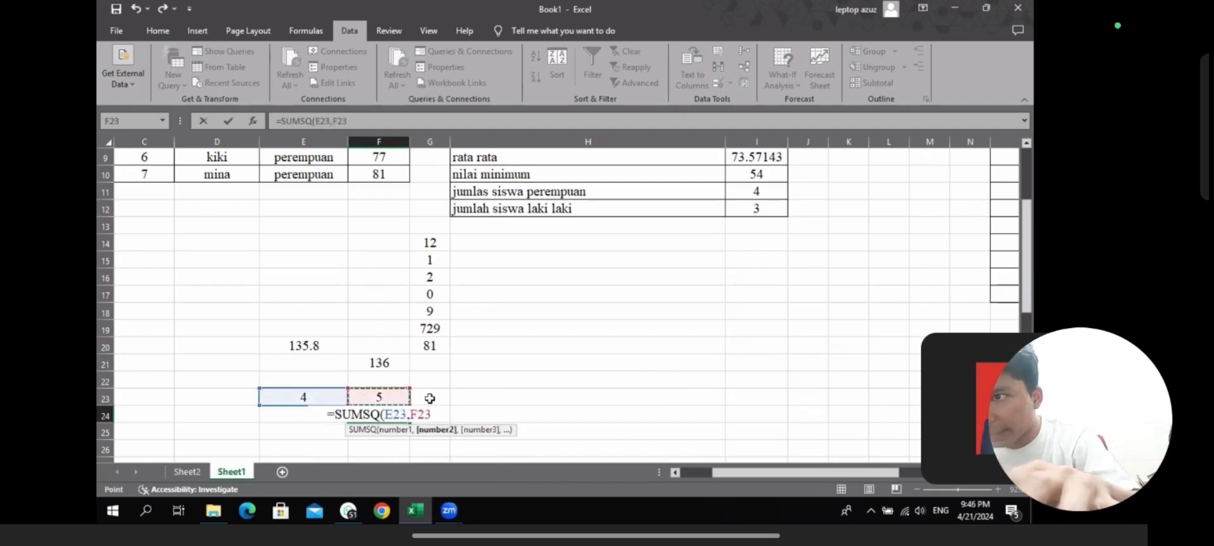
key("Return")
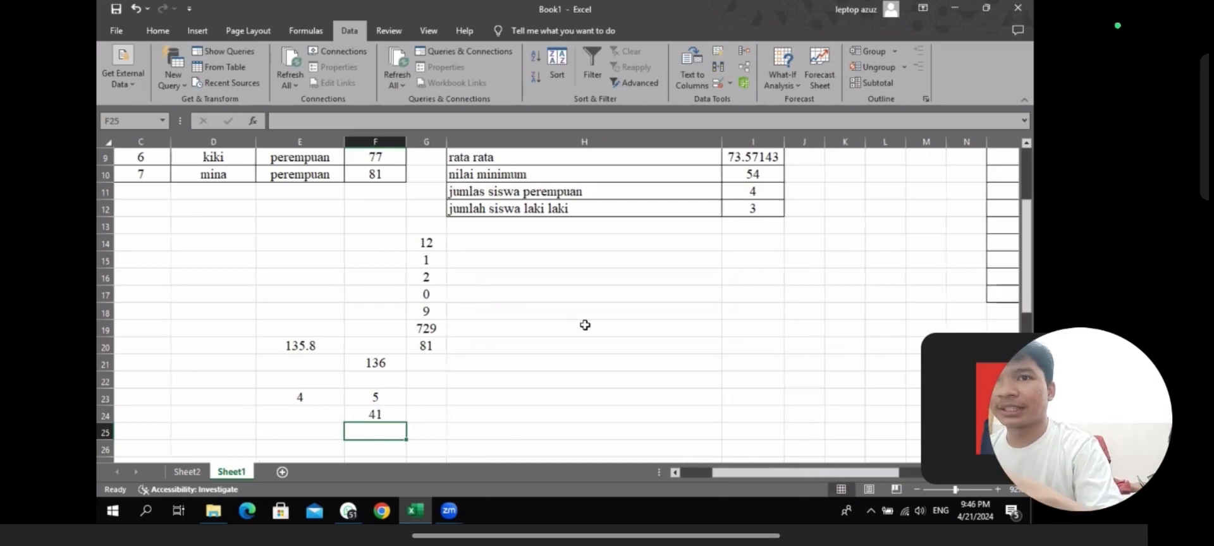
Examine the Penjualan properti table and the two reference tables below it with each unit's harga jual, dp, type and hadiah.
scroll(585, 325, "right", 2)
scroll(585, 326, "right", 6)
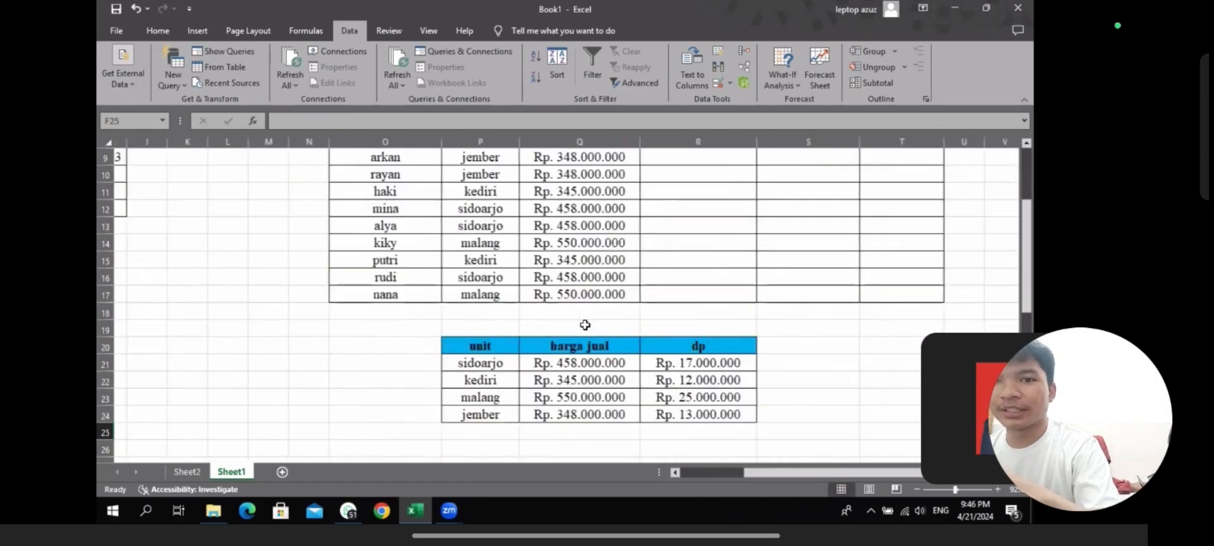
scroll(585, 325, "down", 1)
scroll(585, 325, "left", 1)
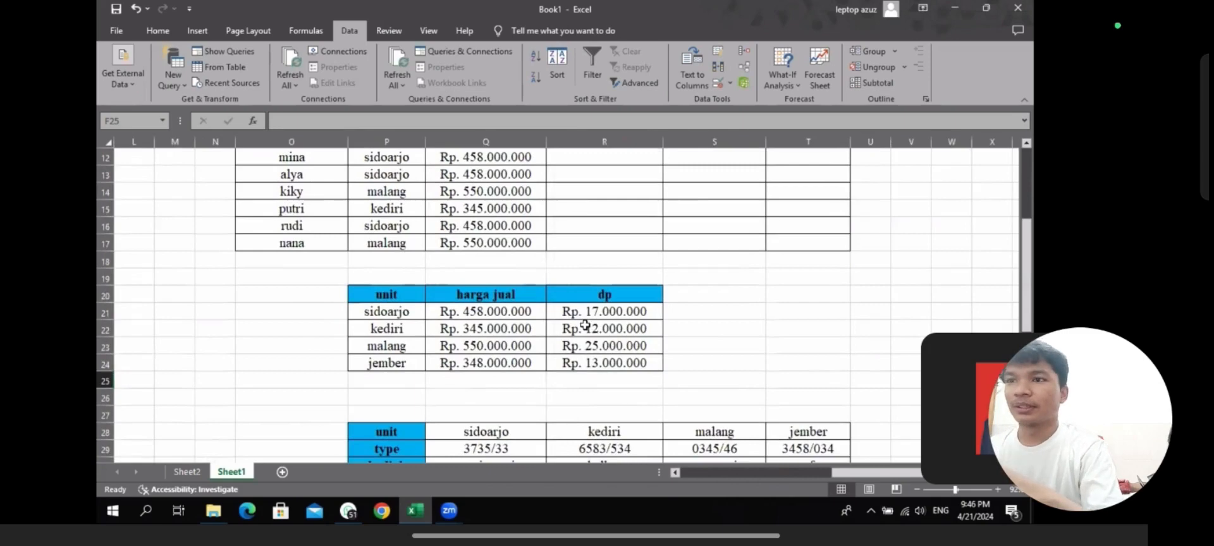
scroll(585, 325, "up", 3)
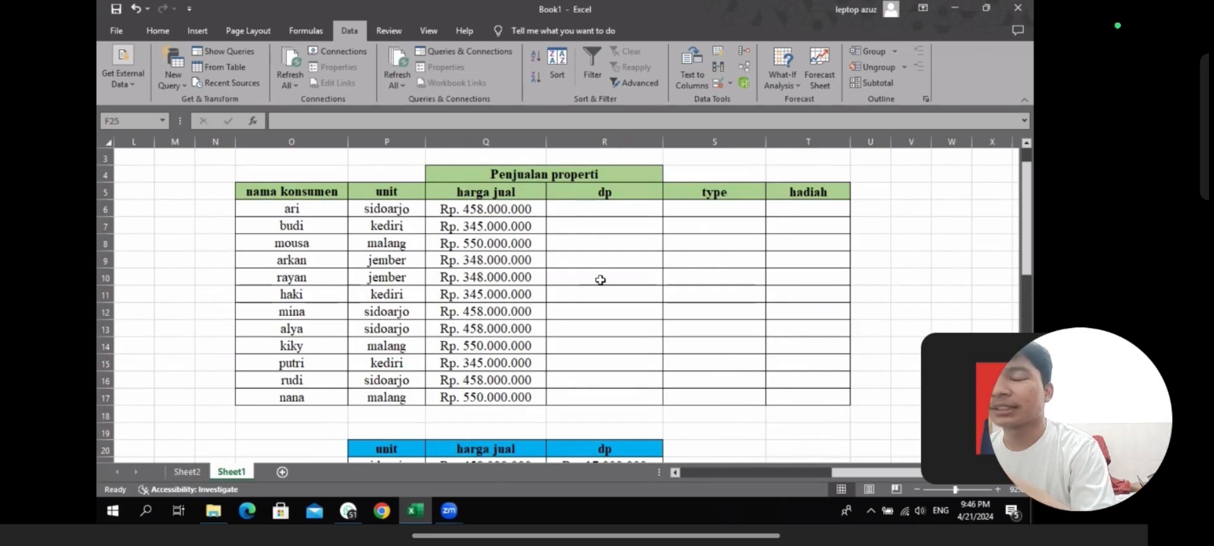
scroll(600, 279, "down", 3)
scroll(600, 279, "up", 3)
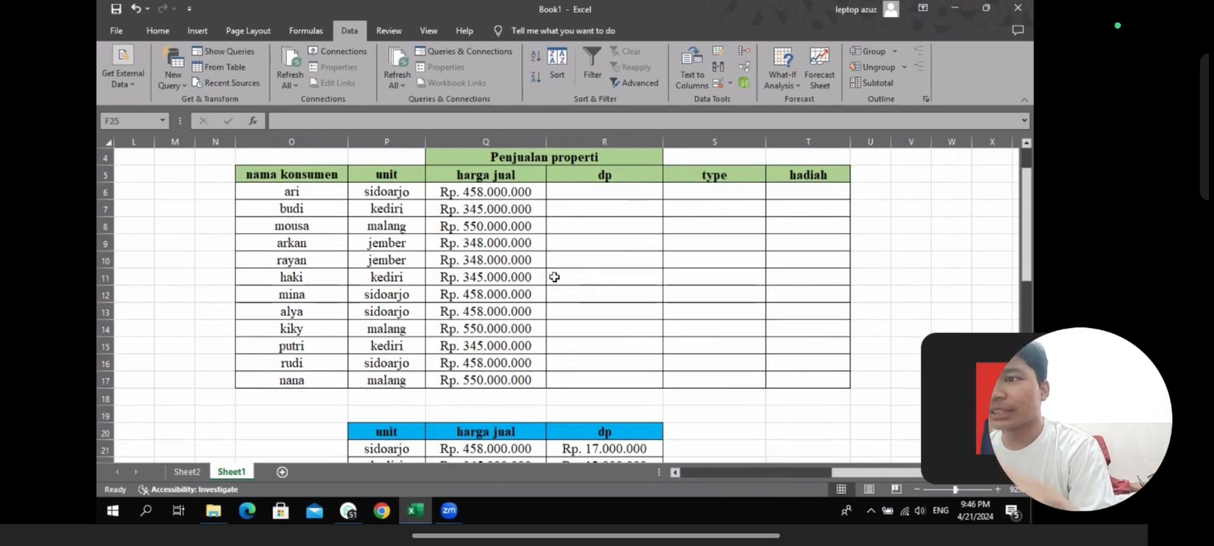
scroll(591, 279, "down", 1)
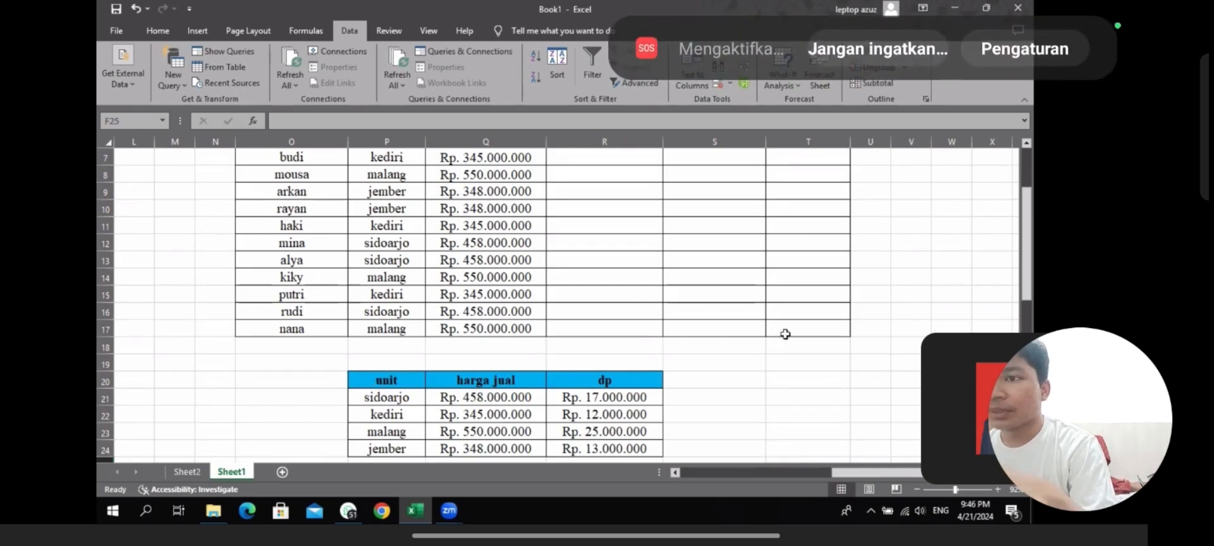
scroll(521, 395, "down", 3)
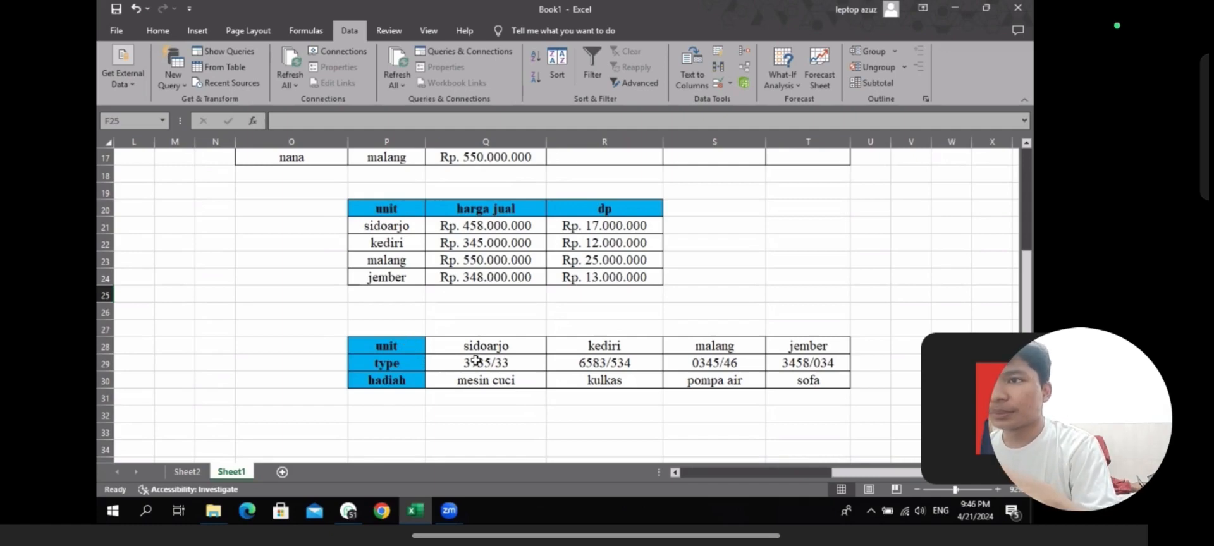
scroll(476, 360, "up", 1)
scroll(556, 354, "up", 4)
scroll(563, 336, "down", 2)
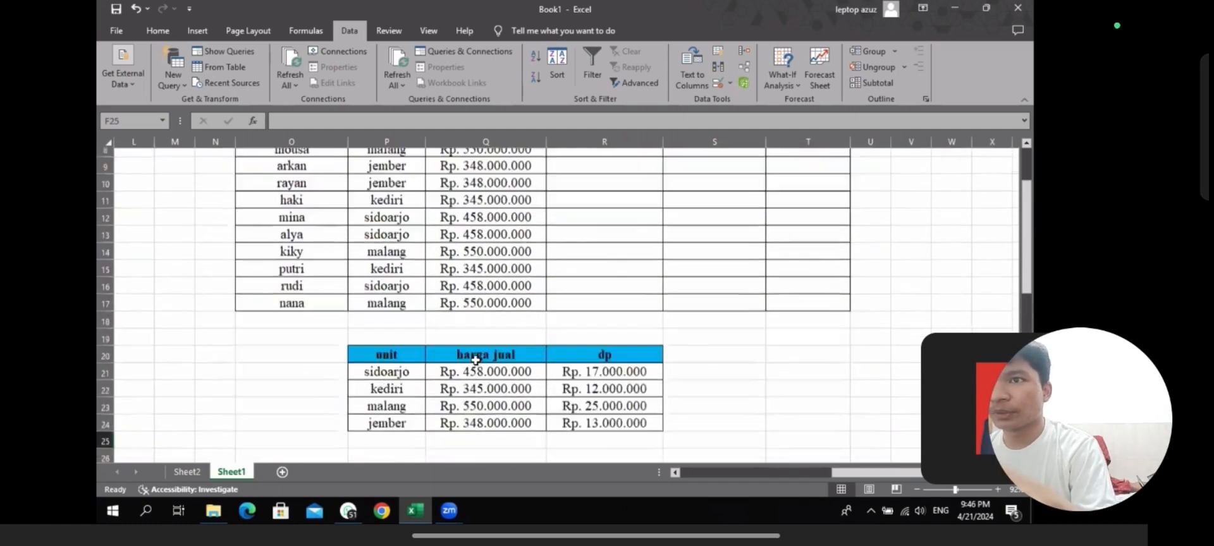
scroll(605, 247, "up", 2)
scroll(605, 247, "up", 1)
Start a VLOOKUP formula in R6 with the unit cells as the absolute lookup value $P$6:$P$17.
left_click(606, 248)
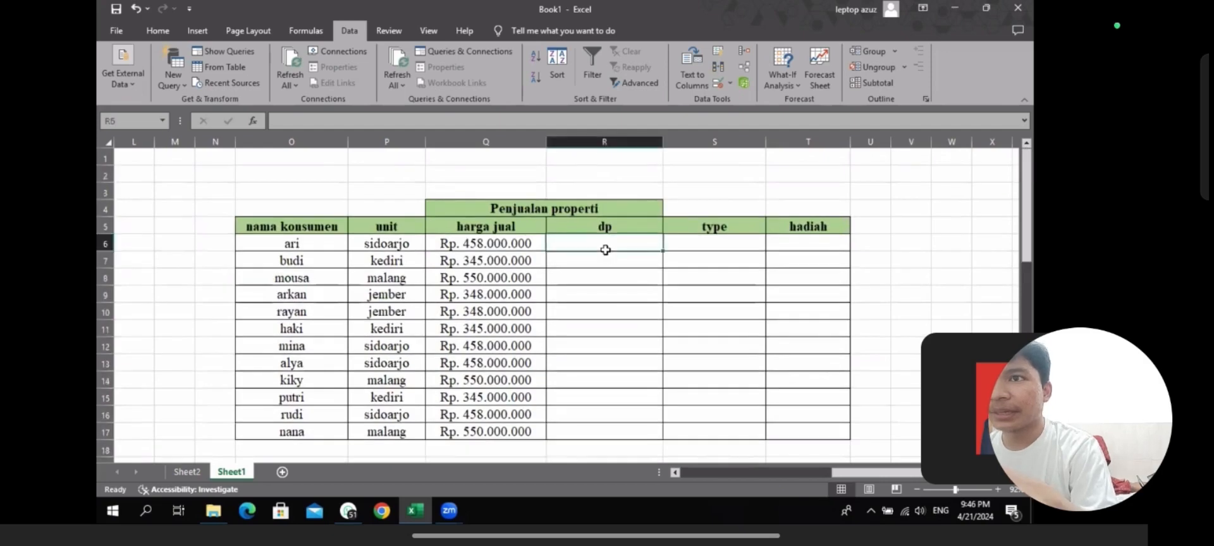
scroll(605, 248, "down", 2)
scroll(606, 250, "down", 3)
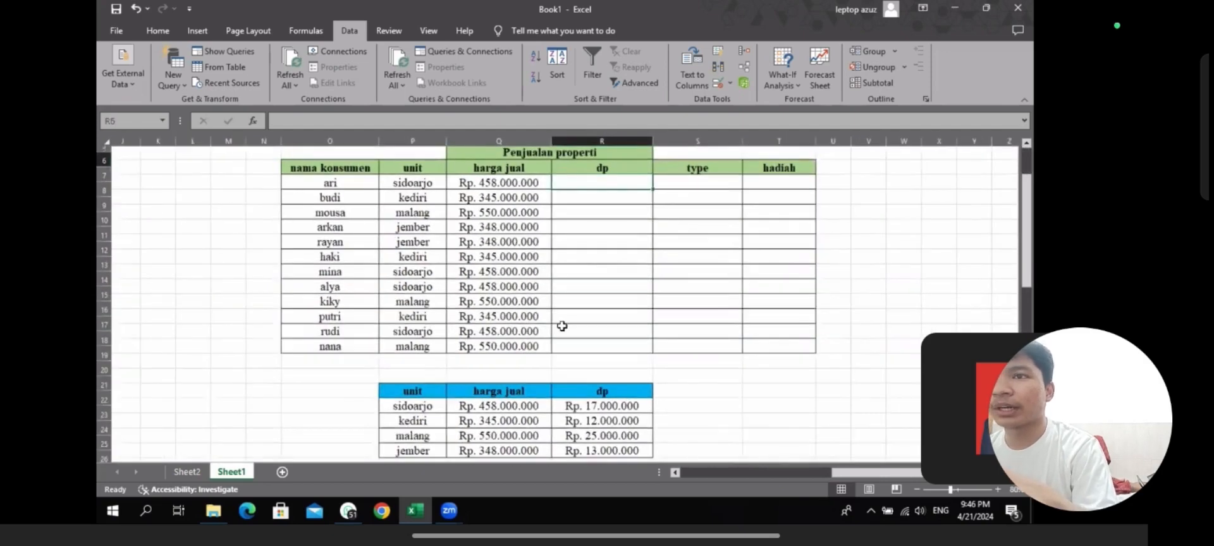
scroll(552, 295, "down", 1)
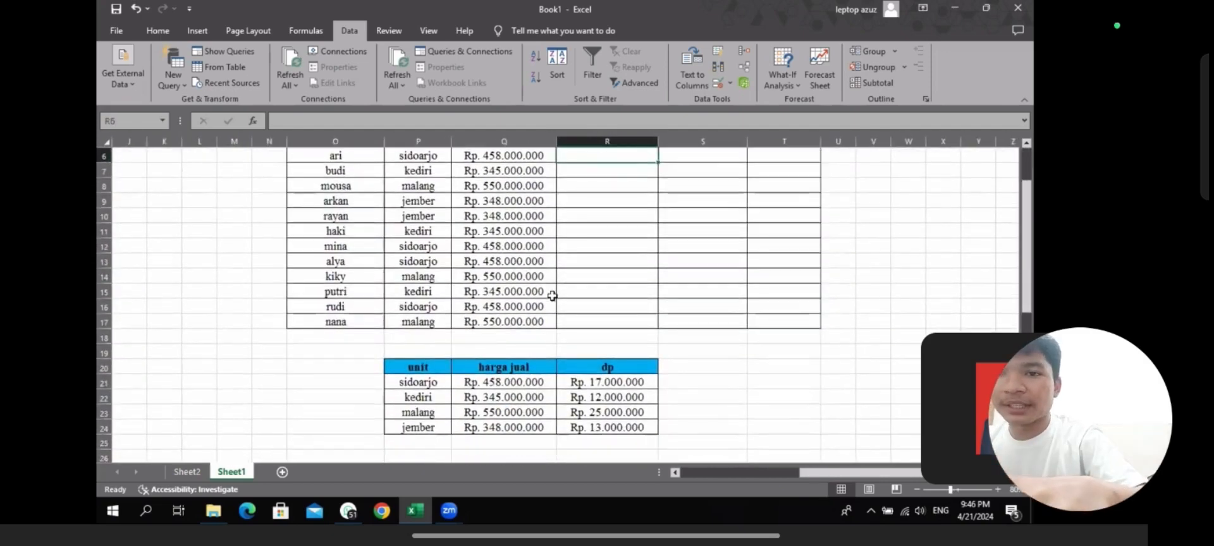
scroll(552, 295, "up", 1)
type("=")
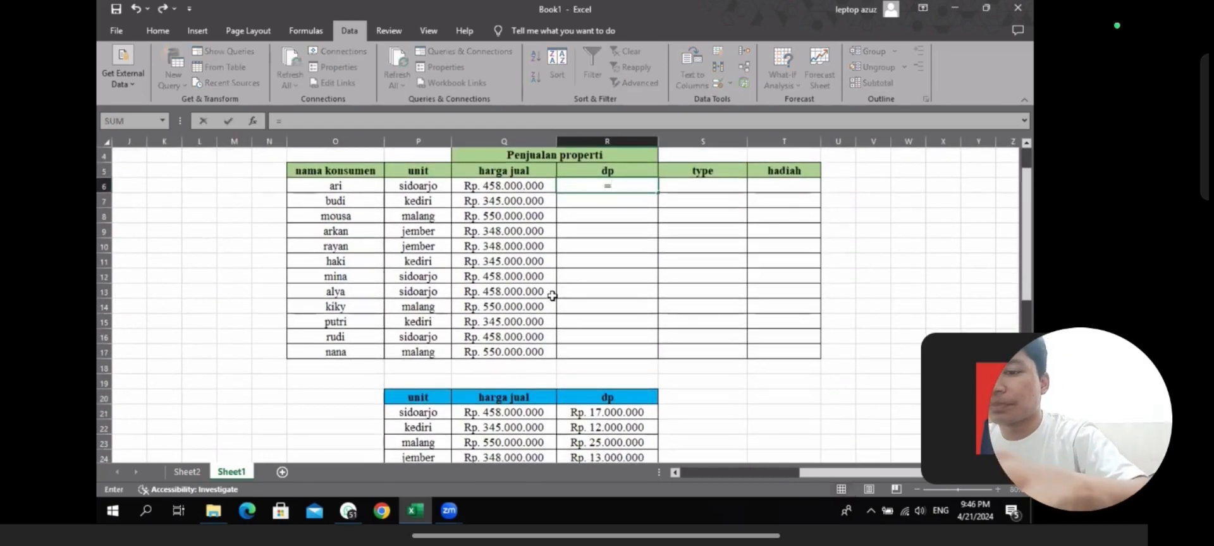
type("VLOOKUP(")
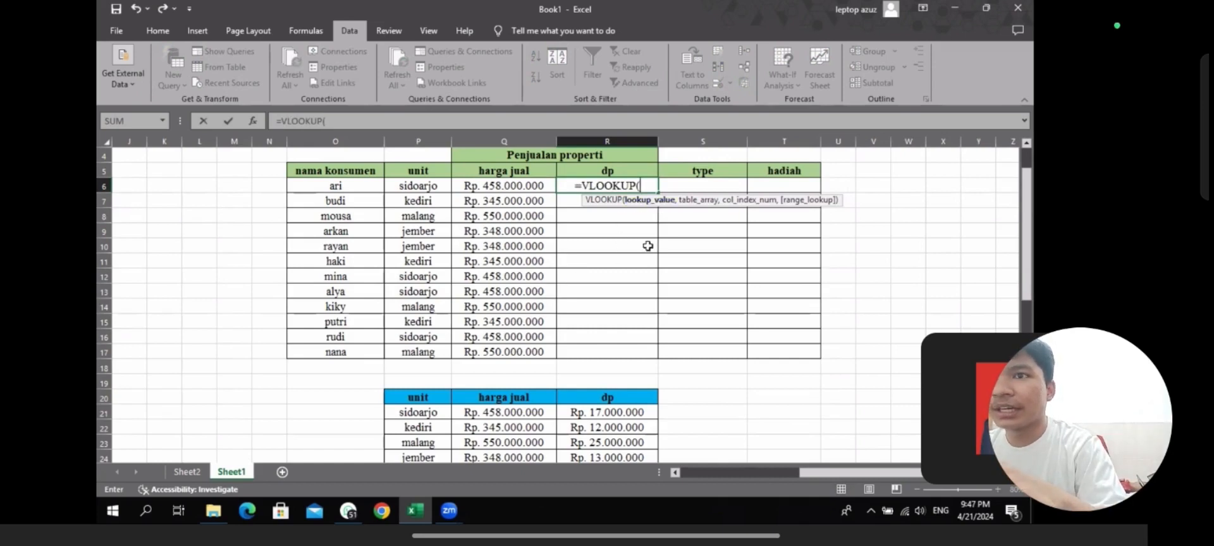
scroll(646, 229, "down", 1)
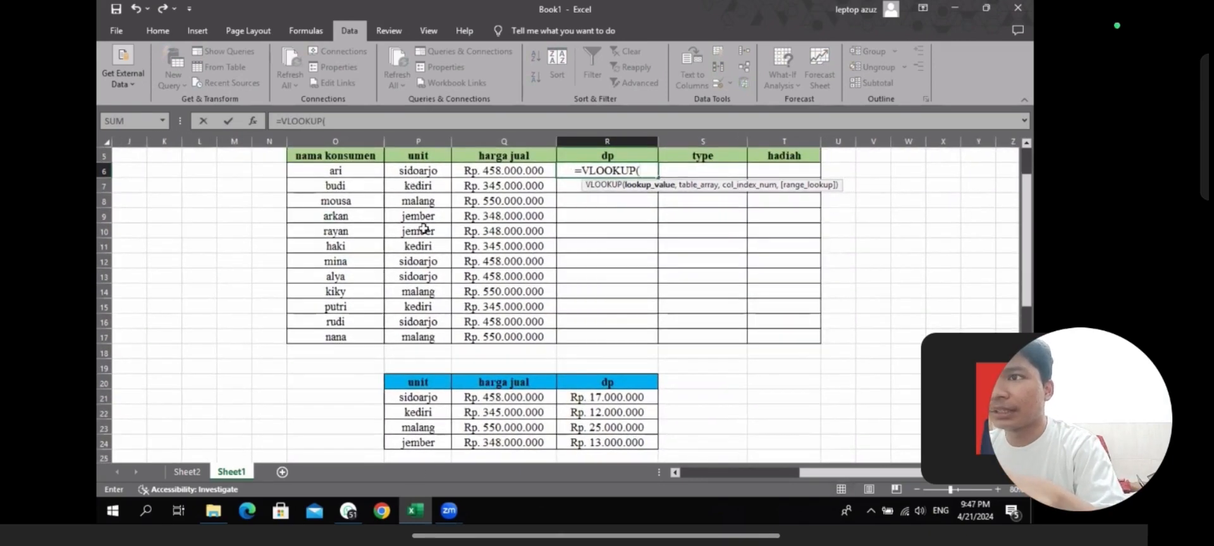
left_click_drag(421, 171, 449, 340)
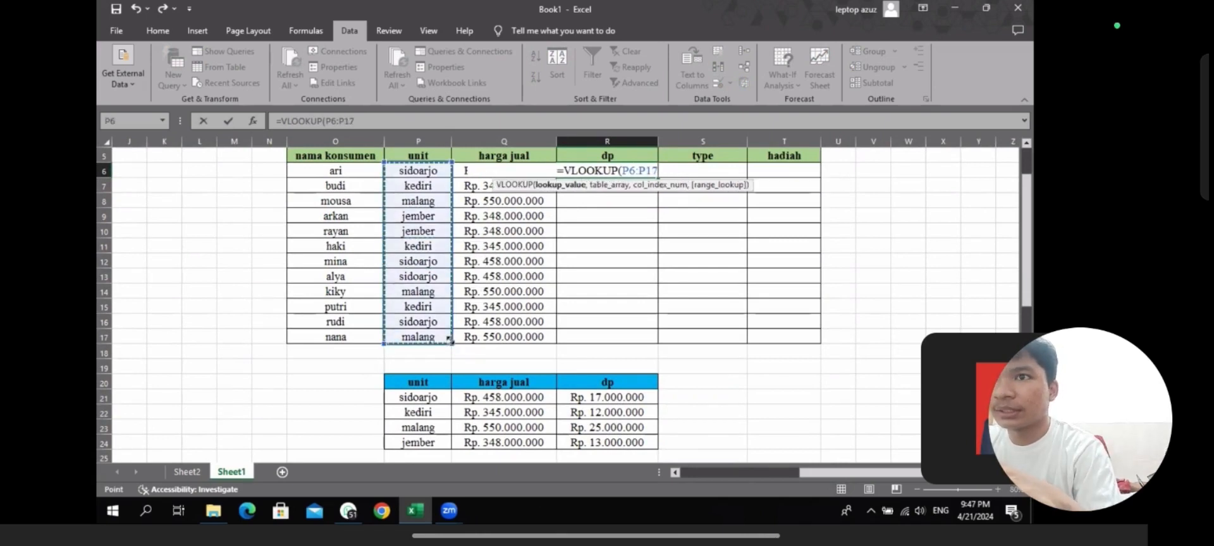
key("F4")
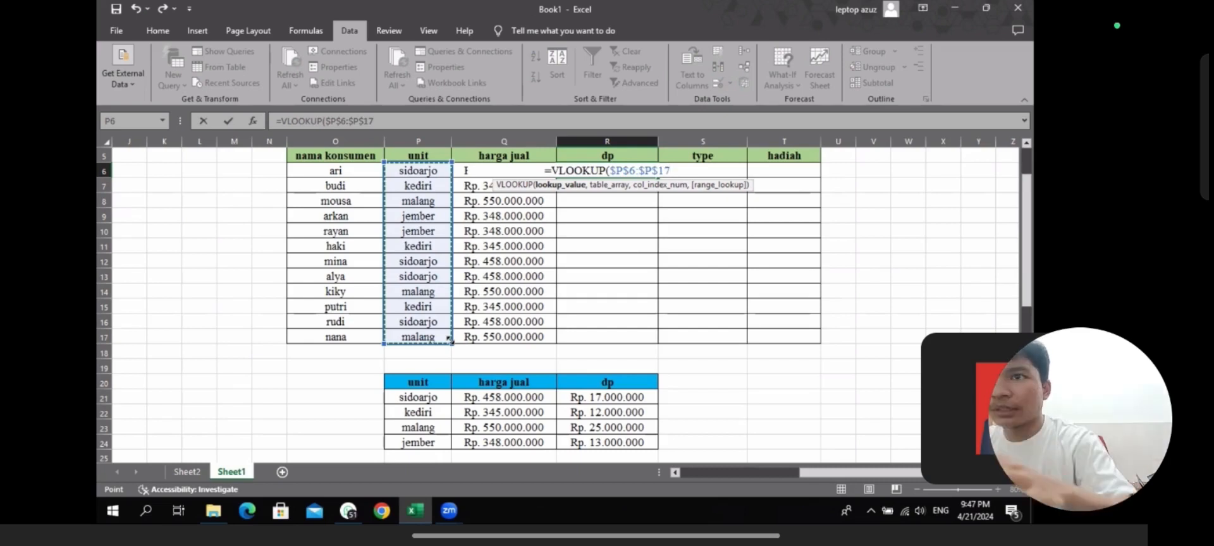
type(",")
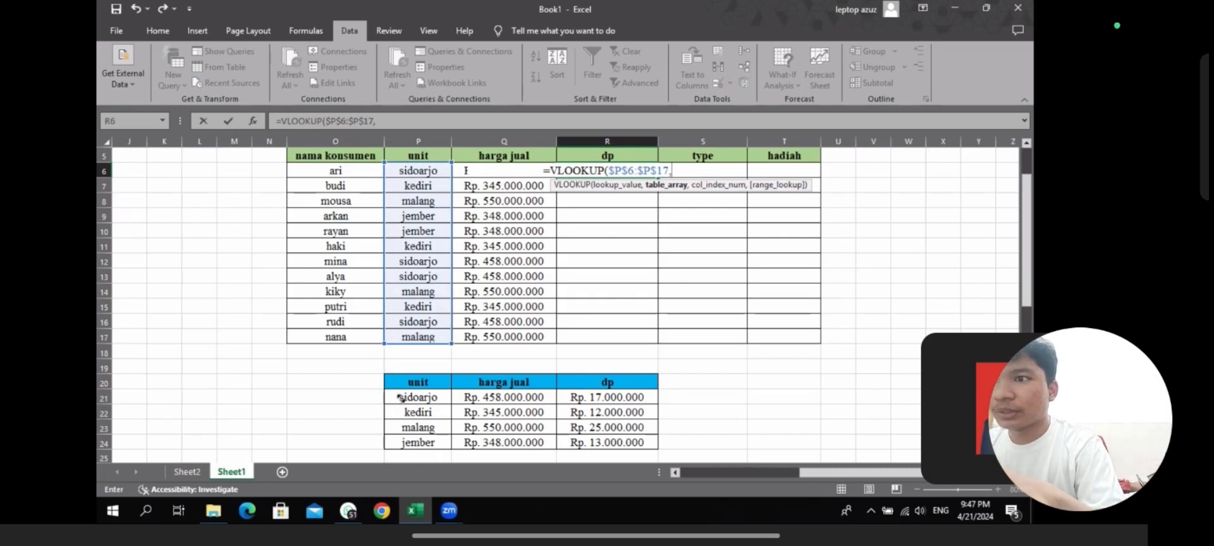
Complete the R6 VLOOKUP with table array $P$21:$R$24, column index 3 and FALSE for an exact match.
left_click_drag(416, 397, 623, 441)
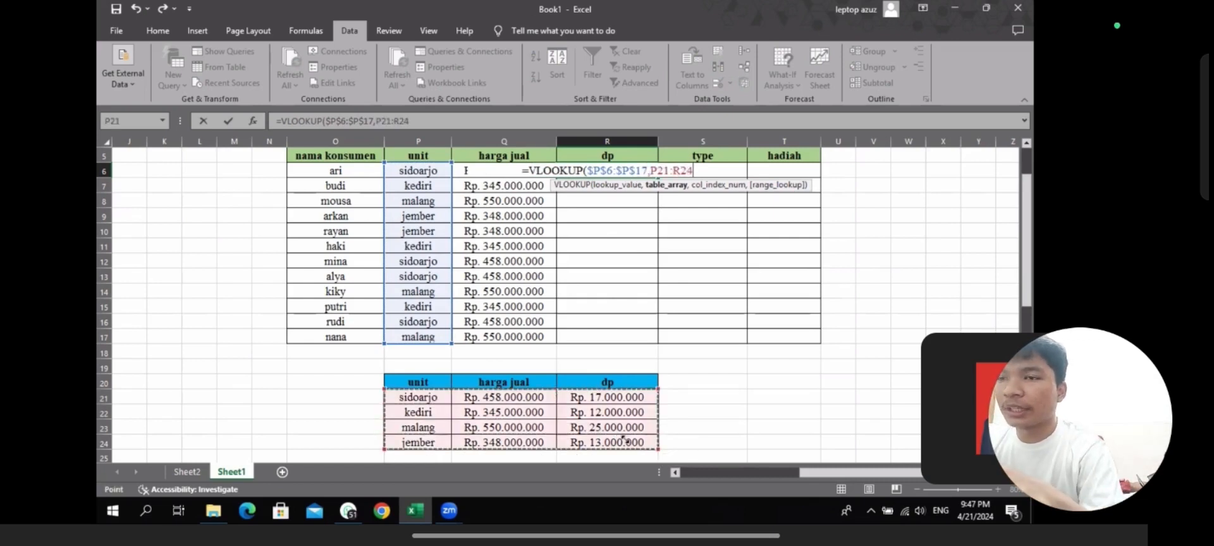
key("F4")
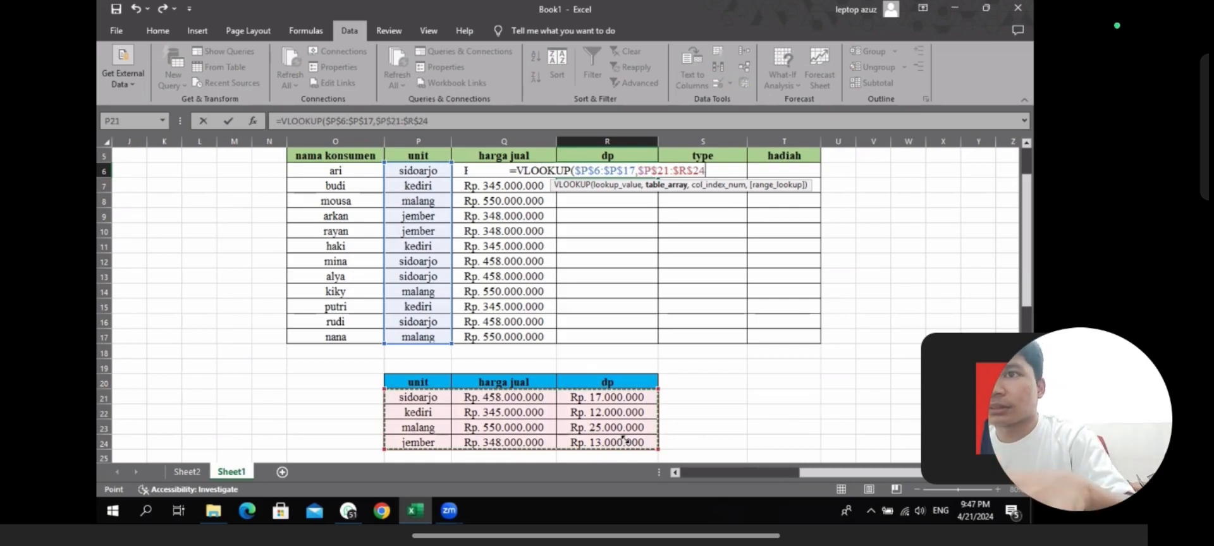
type(",")
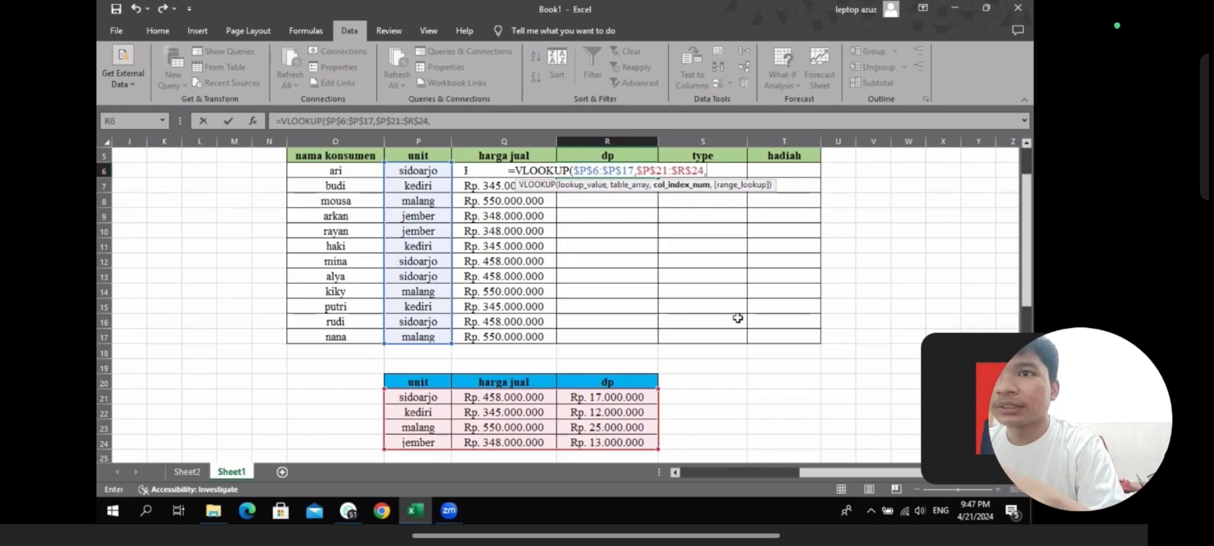
scroll(743, 201, "down", 1)
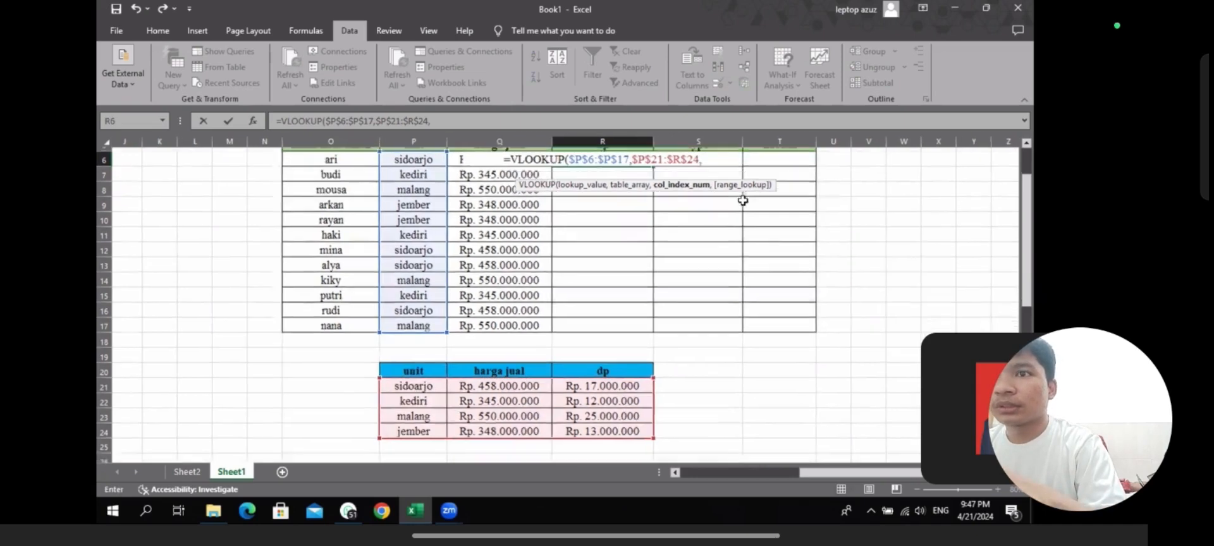
scroll(702, 210, "up", 1)
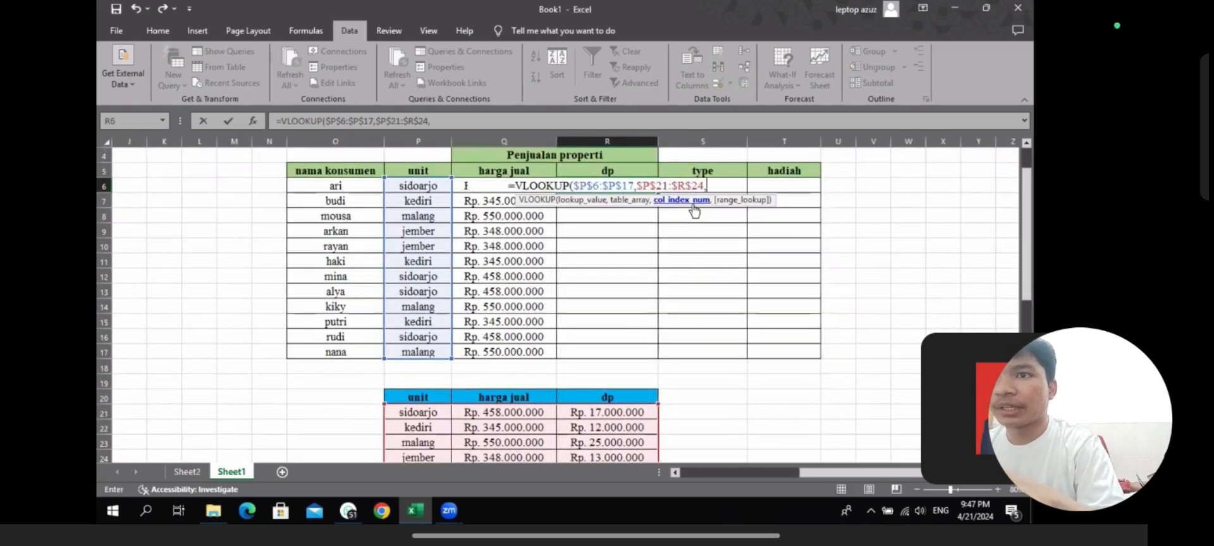
scroll(679, 218, "down", 1)
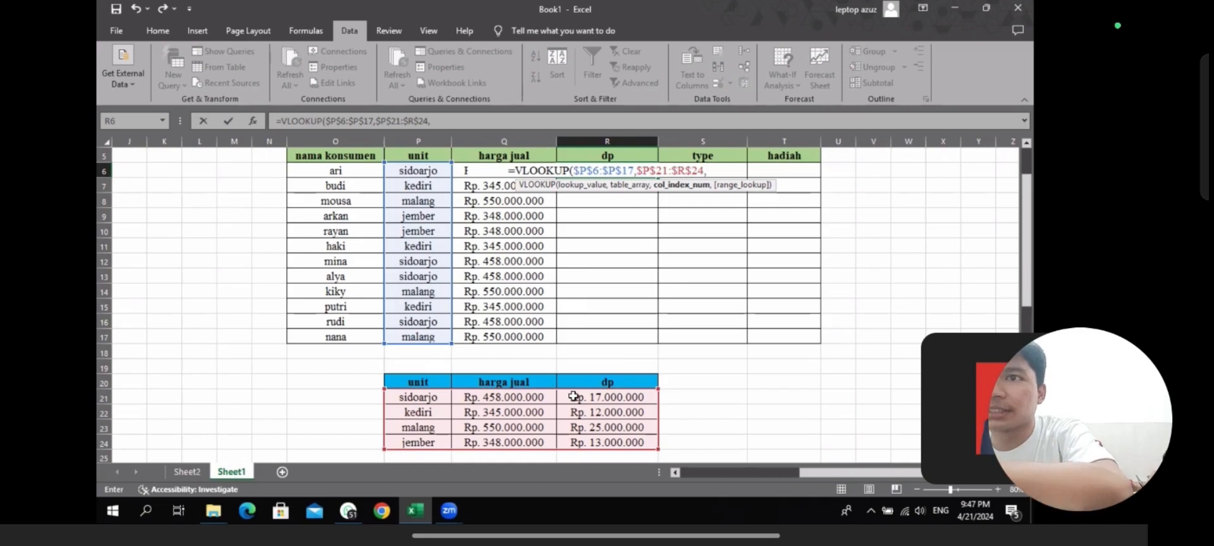
type("3")
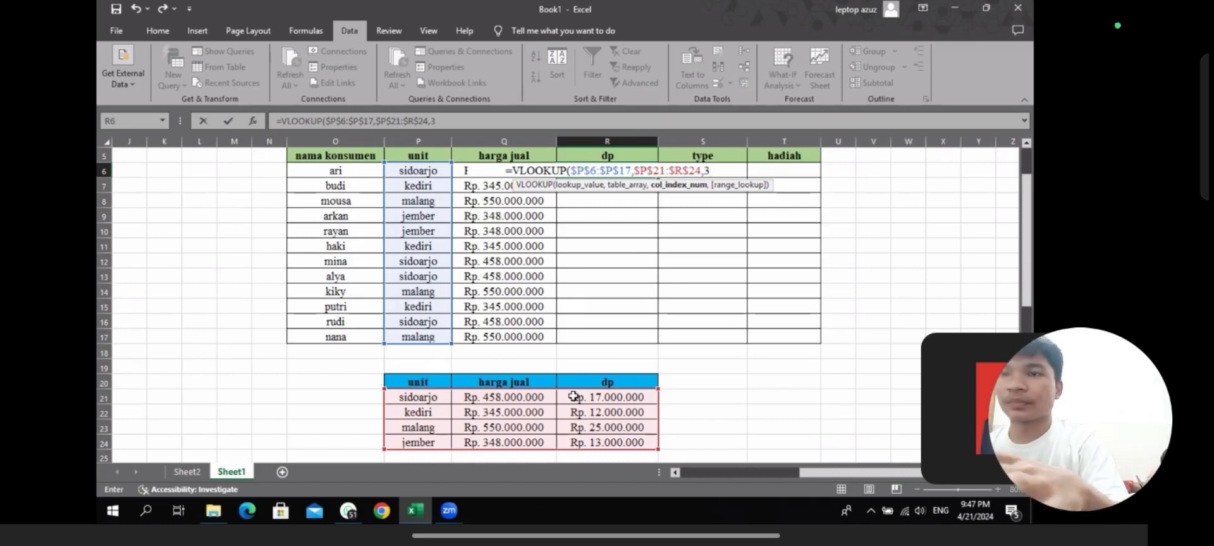
type(",")
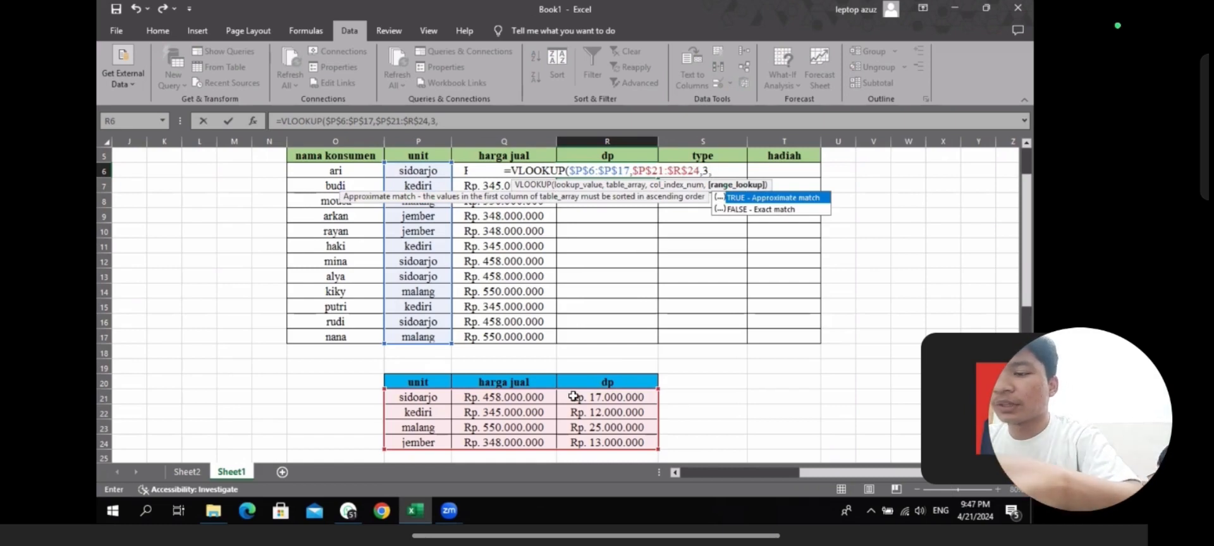
type("FALSE")
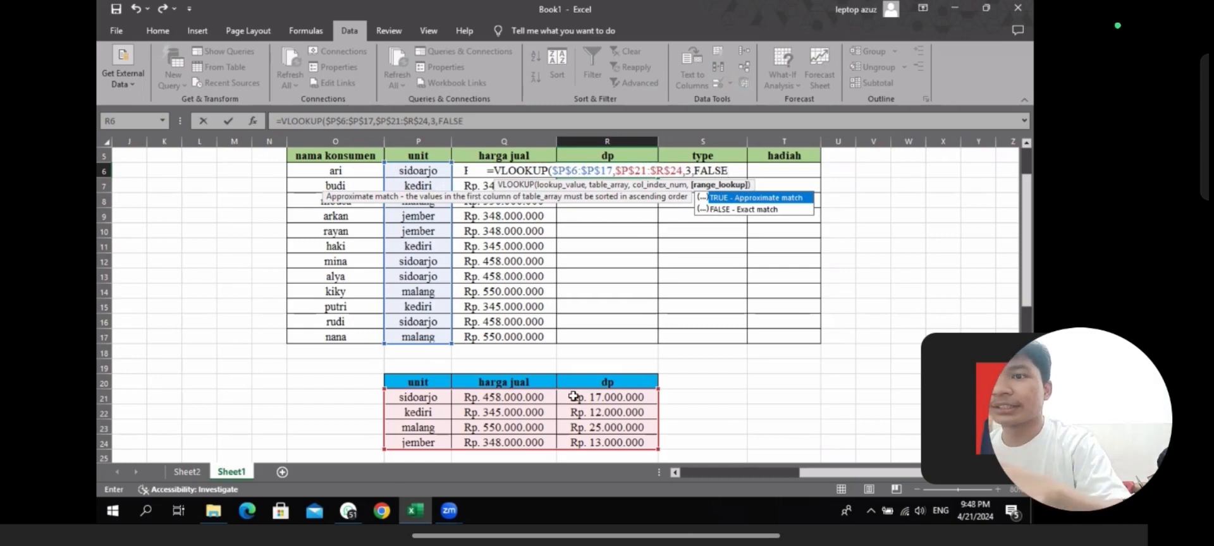
key("Return")
Fill the VLOOKUP formula from R6 down the dp column to R17.
scroll(577, 366, "down", 1)
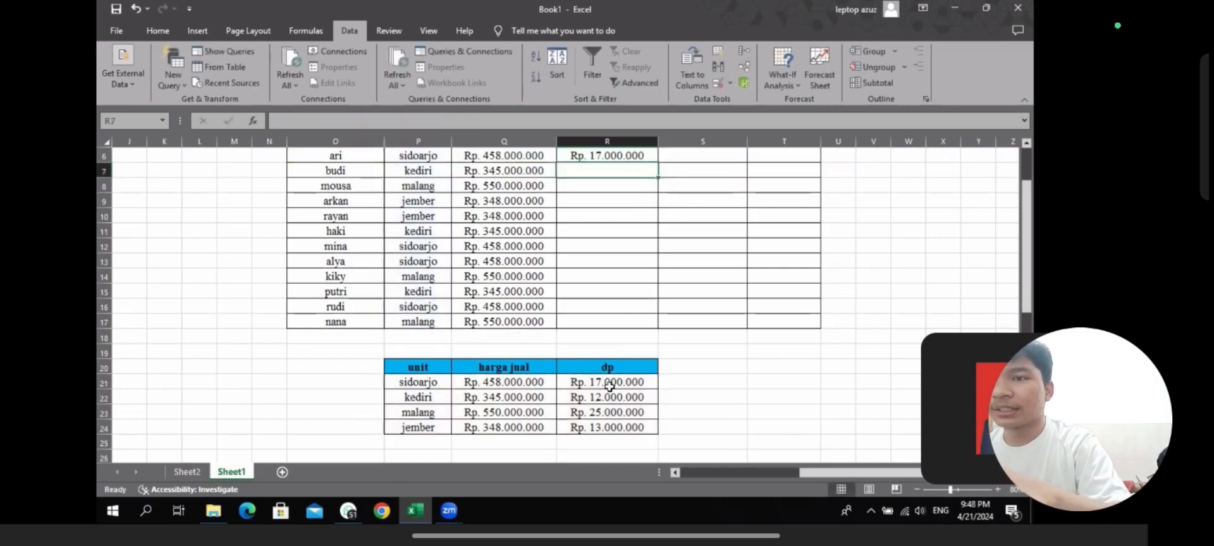
left_click(611, 157)
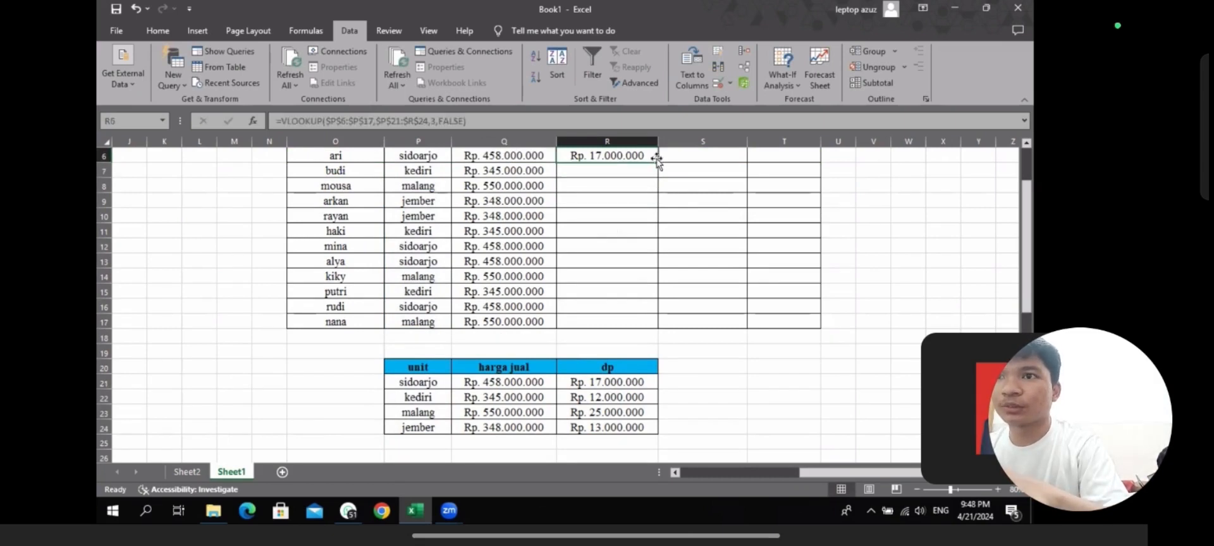
left_click_drag(657, 159, 654, 323)
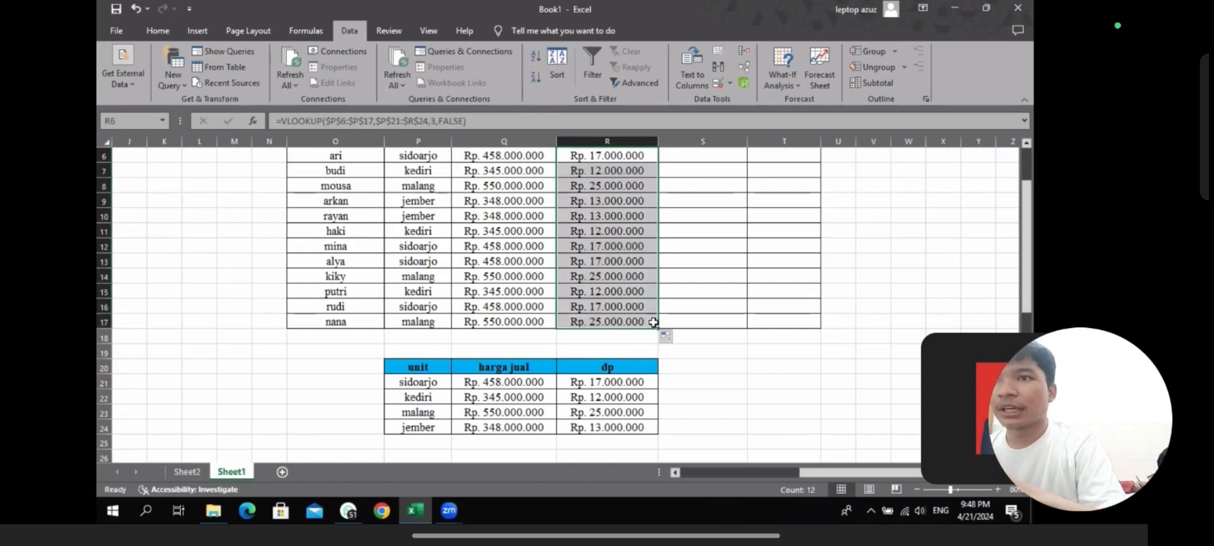
Check the filled dp column against its reference table and examine the unit, type and hadiah table below.
scroll(654, 322, "down", 2)
scroll(656, 230, "up", 4)
scroll(664, 231, "down", 2)
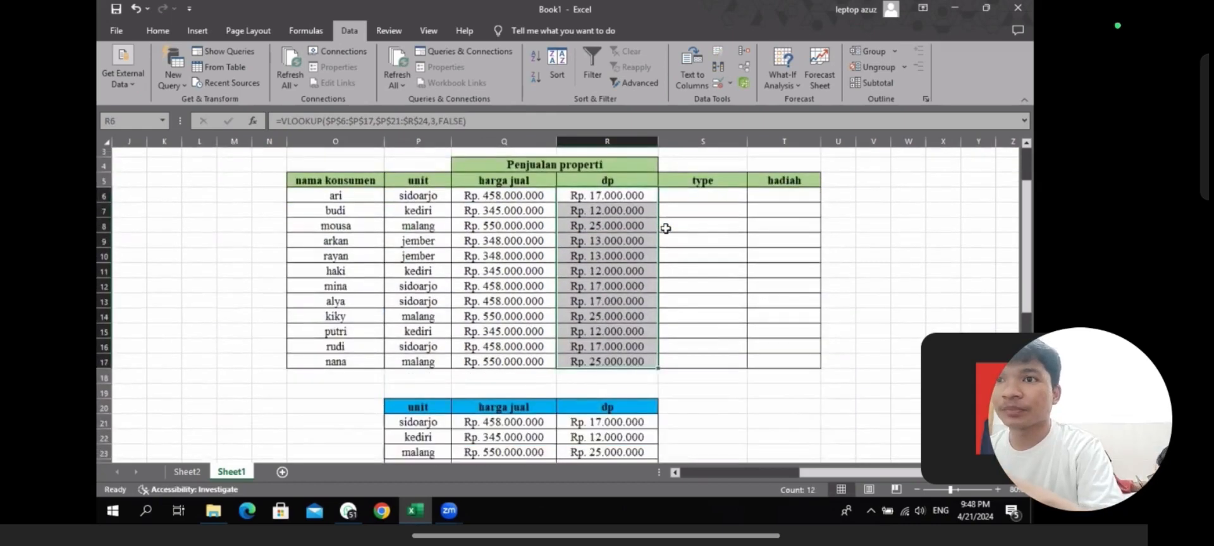
scroll(665, 229, "up", 2)
scroll(664, 190, "down", 1)
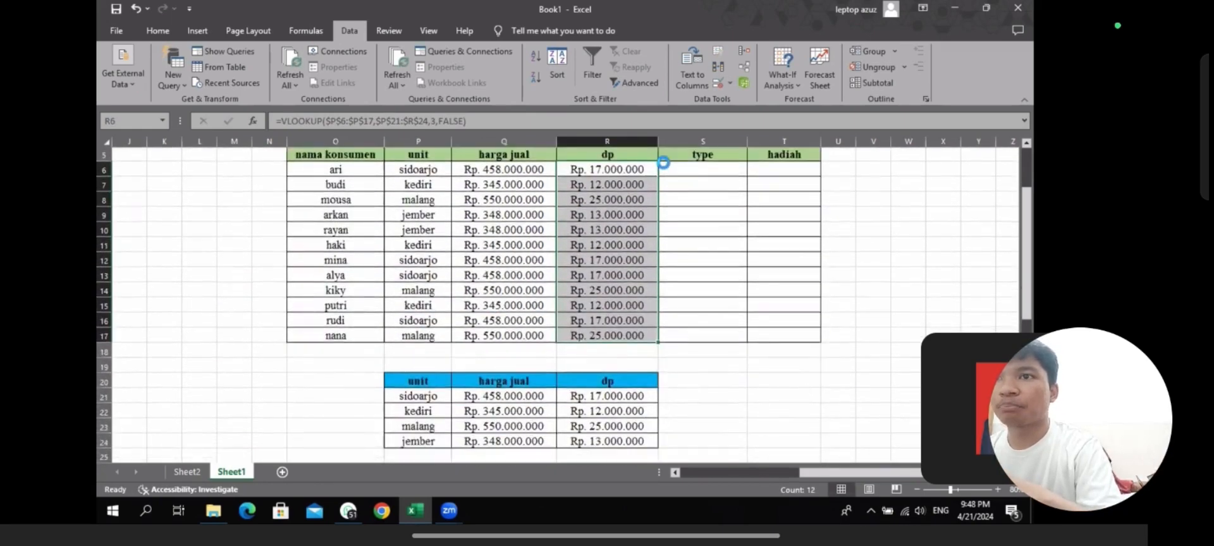
scroll(655, 258, "down", 1)
scroll(749, 182, "down", 1)
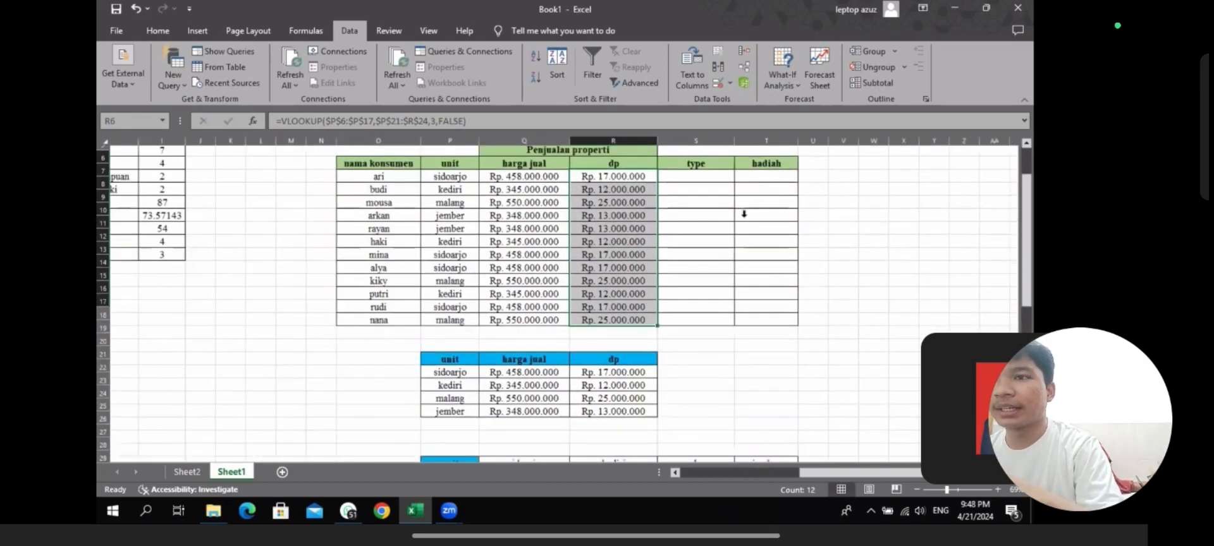
scroll(611, 297, "down", 1)
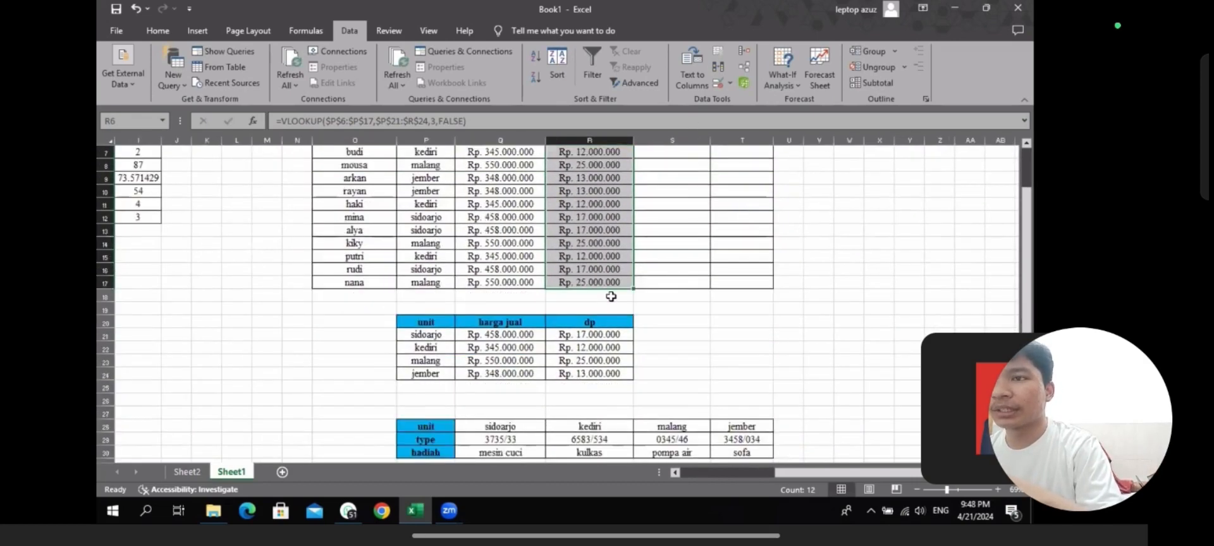
scroll(611, 297, "down", 1)
scroll(611, 297, "up", 1)
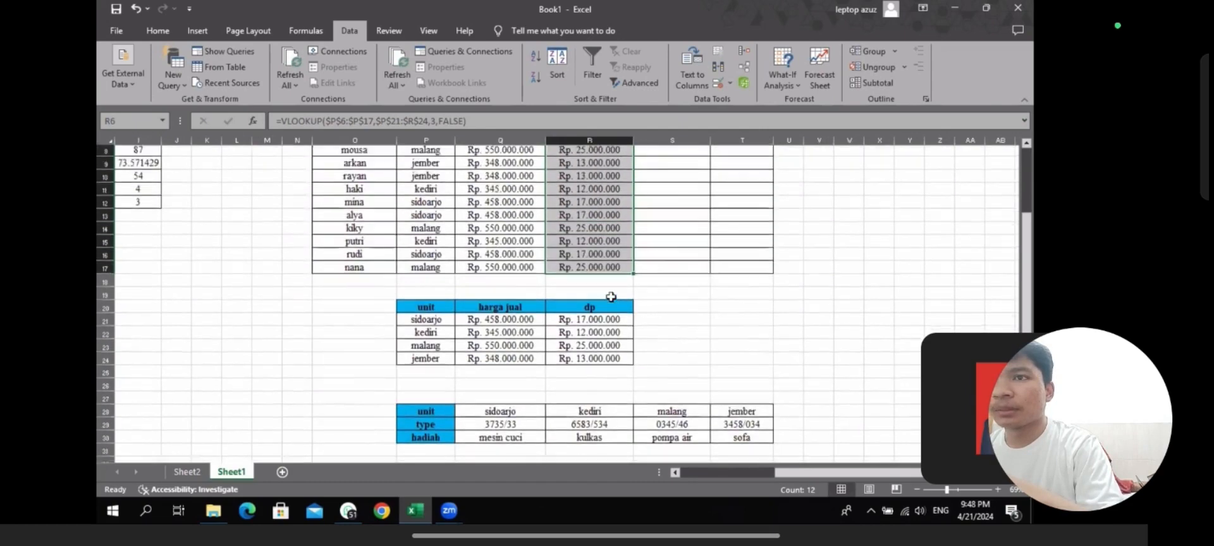
scroll(611, 296, "up", 1)
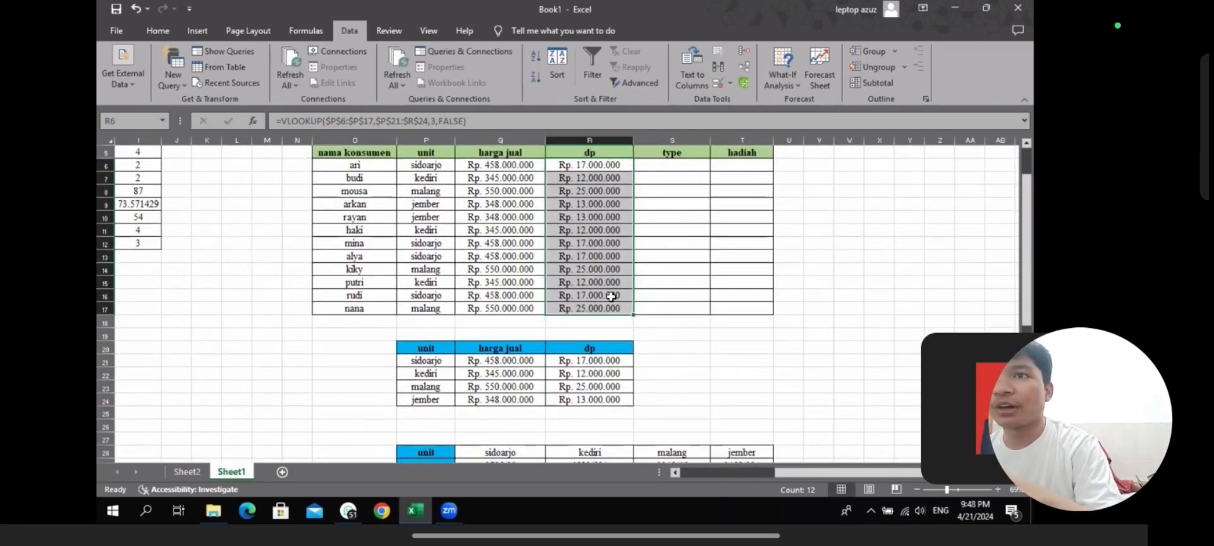
scroll(611, 297, "down", 2)
scroll(611, 297, "up", 2)
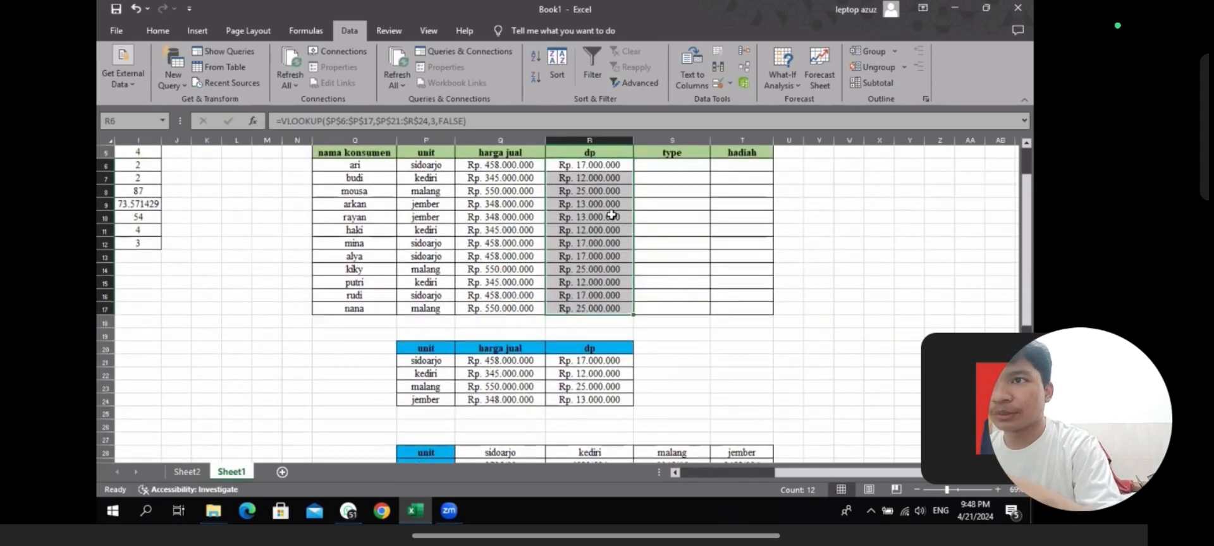
scroll(597, 190, "down", 2)
Start an HLOOKUP formula in S6 of the type column with the unit cells as the absolute lookup value $P$6:$P$17.
left_click(595, 186)
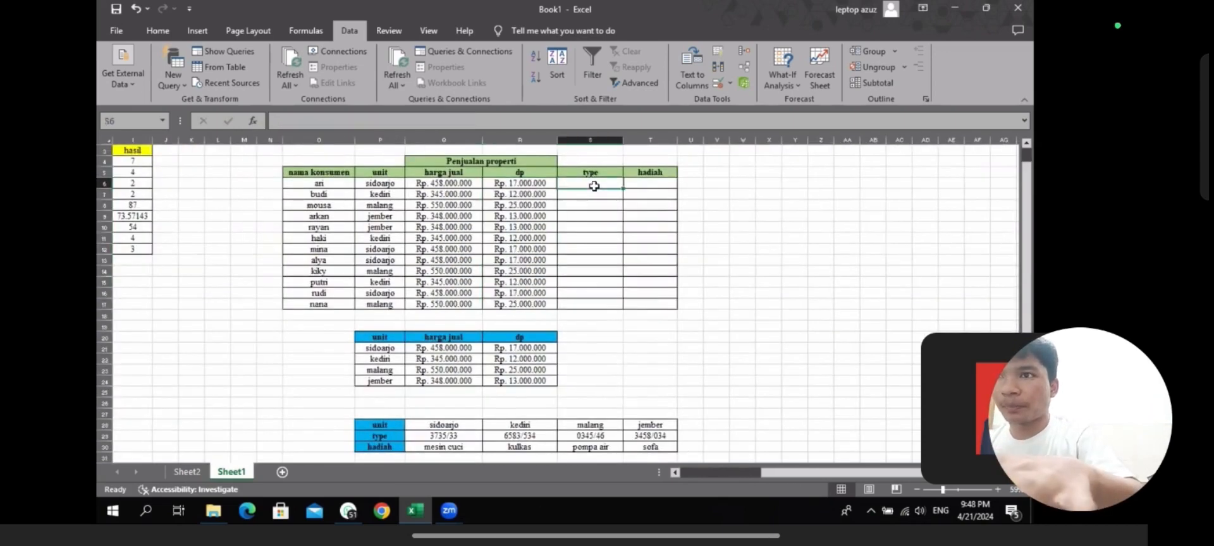
type("=")
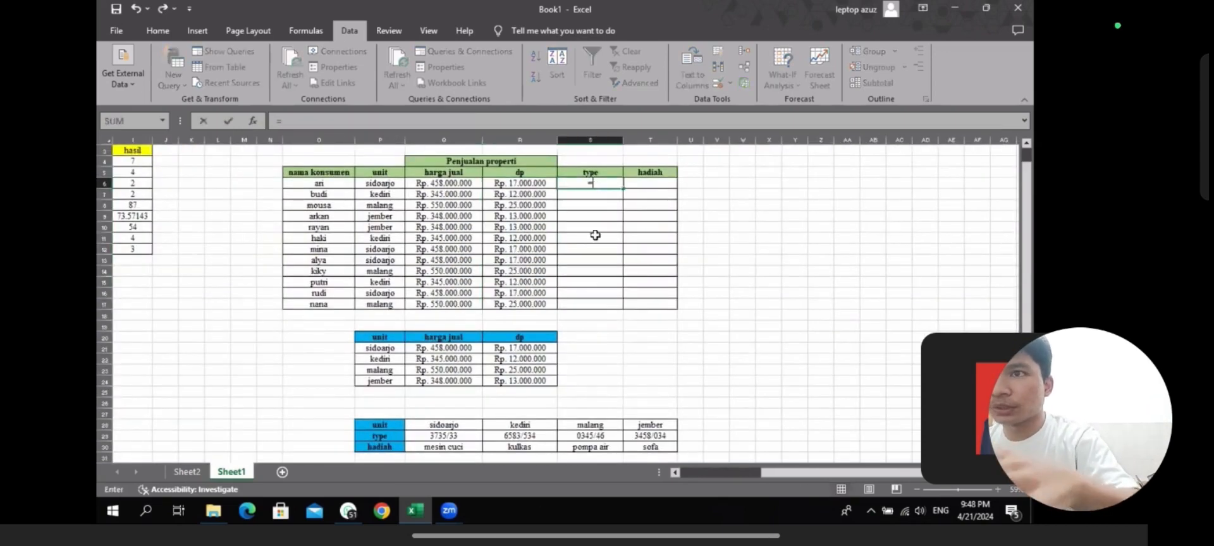
type("hl")
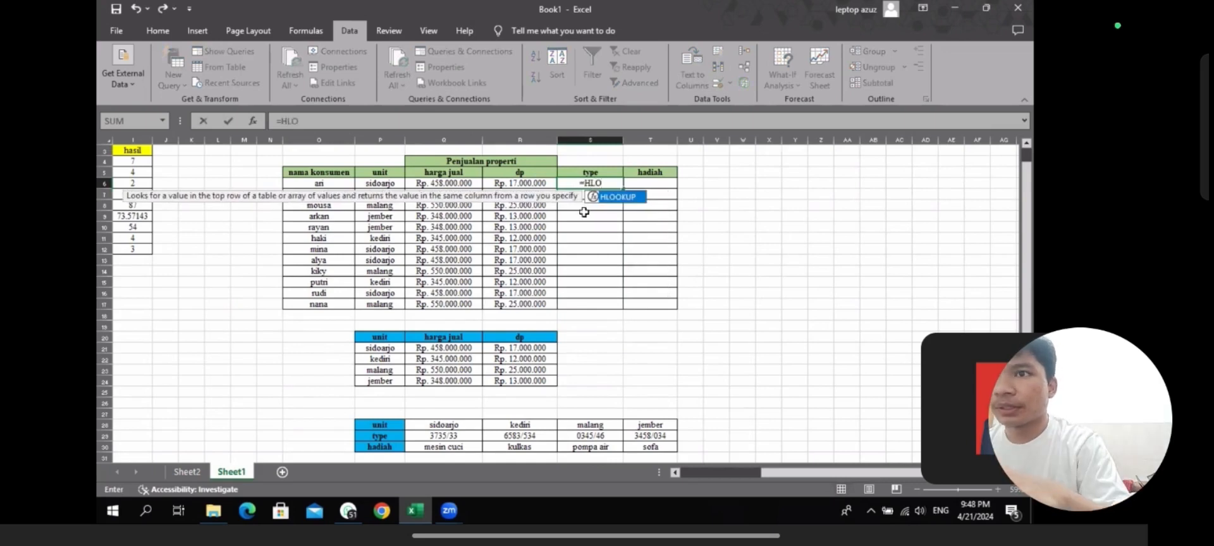
key("Tab")
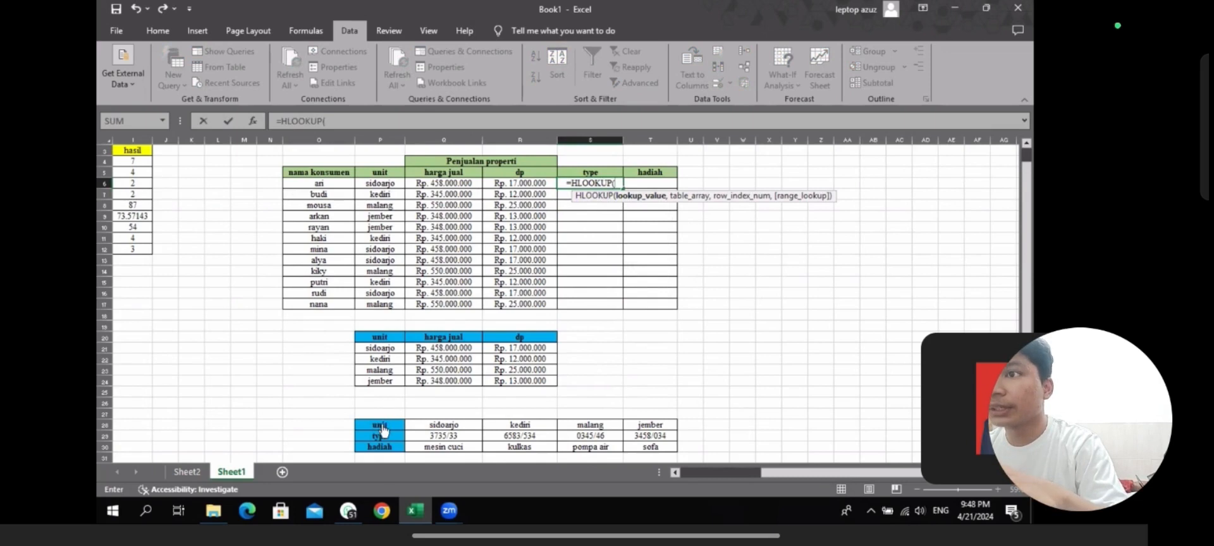
left_click_drag(374, 183, 379, 304)
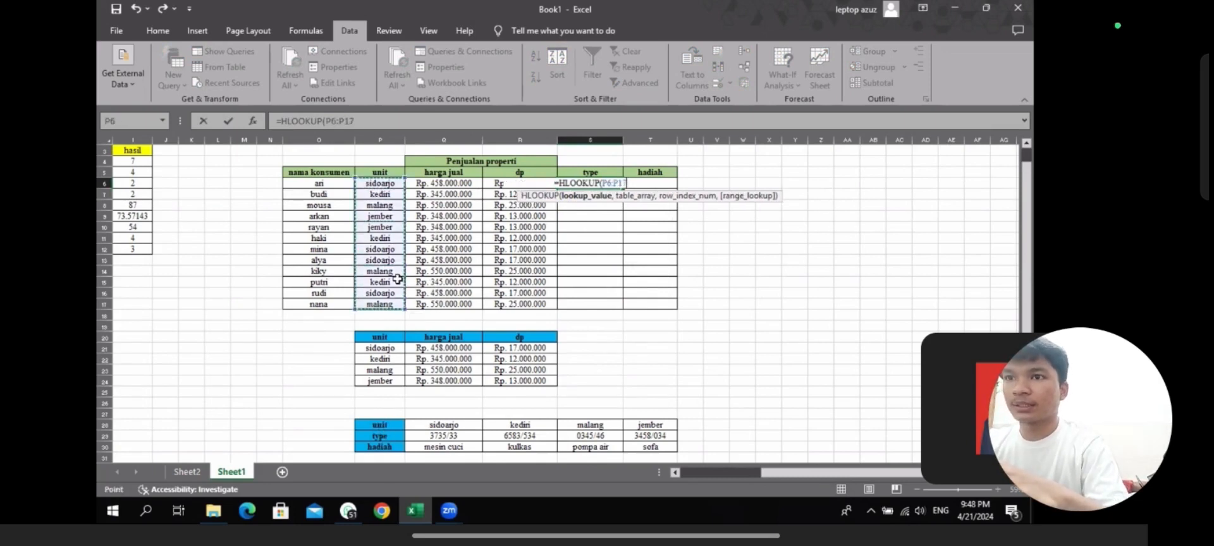
key("F4")
type(",")
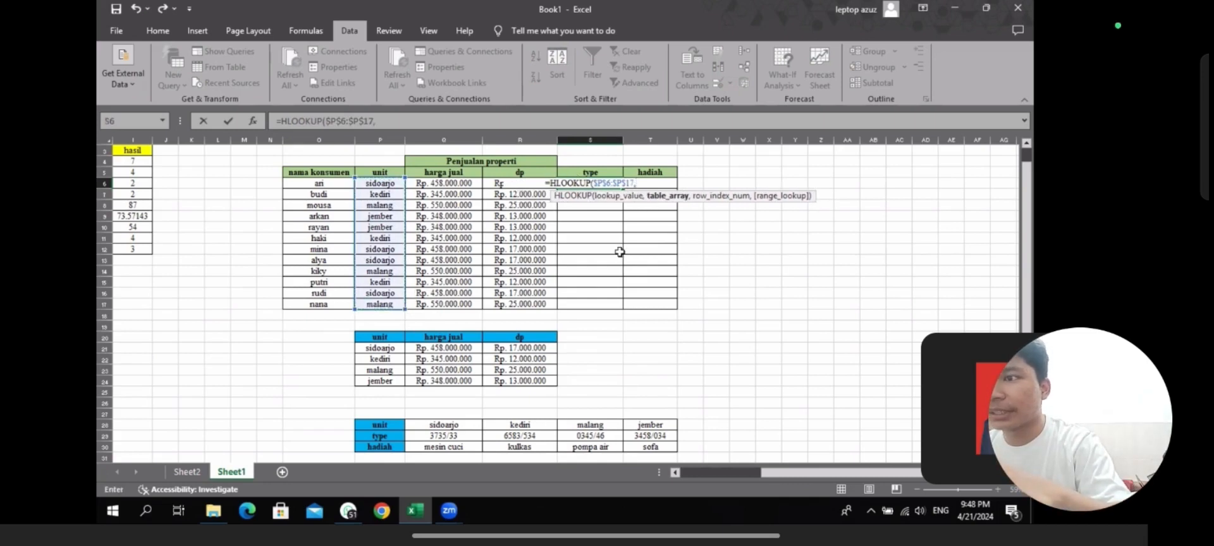
Complete the S6 HLOOKUP with table array $P$28:$T$30, row index 2 and 0 for an exact match.
left_click_drag(380, 425, 660, 443)
scroll(660, 443, "down", 2)
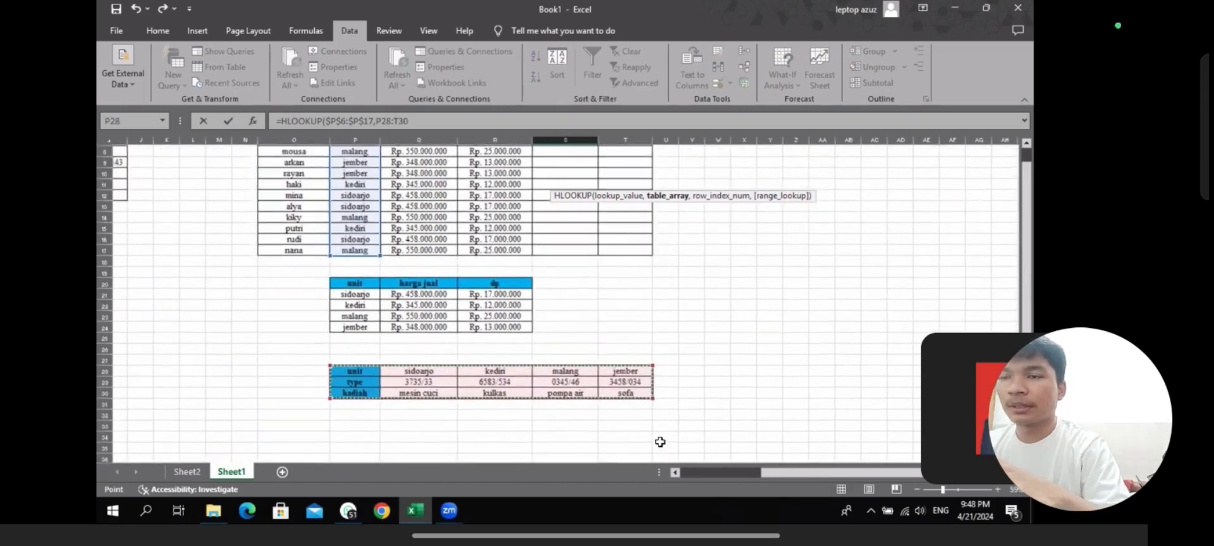
scroll(658, 445, "up", 2)
key("F4")
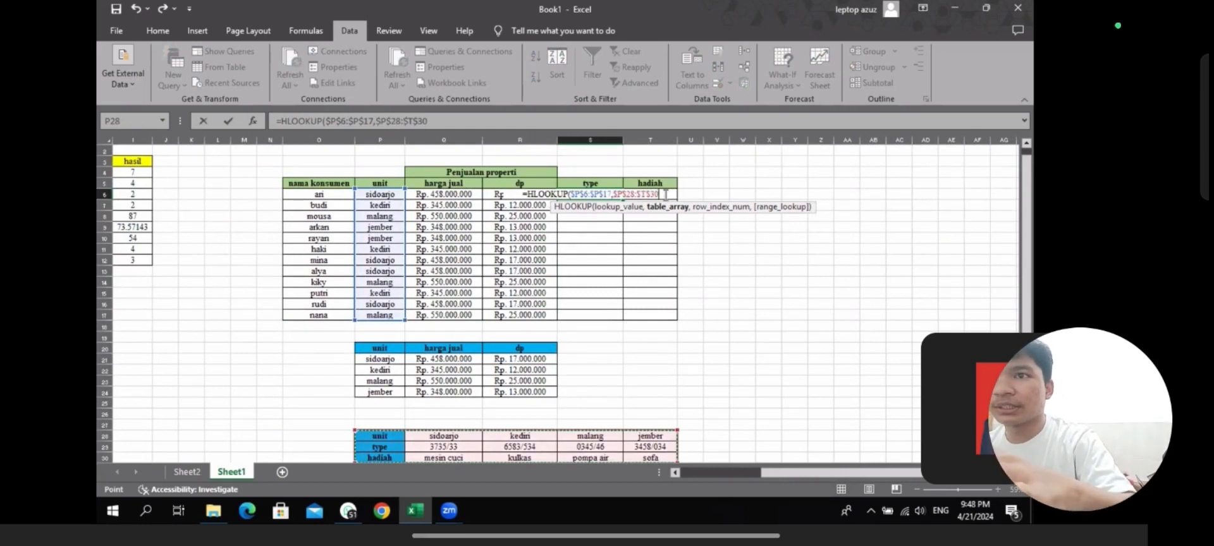
type(",")
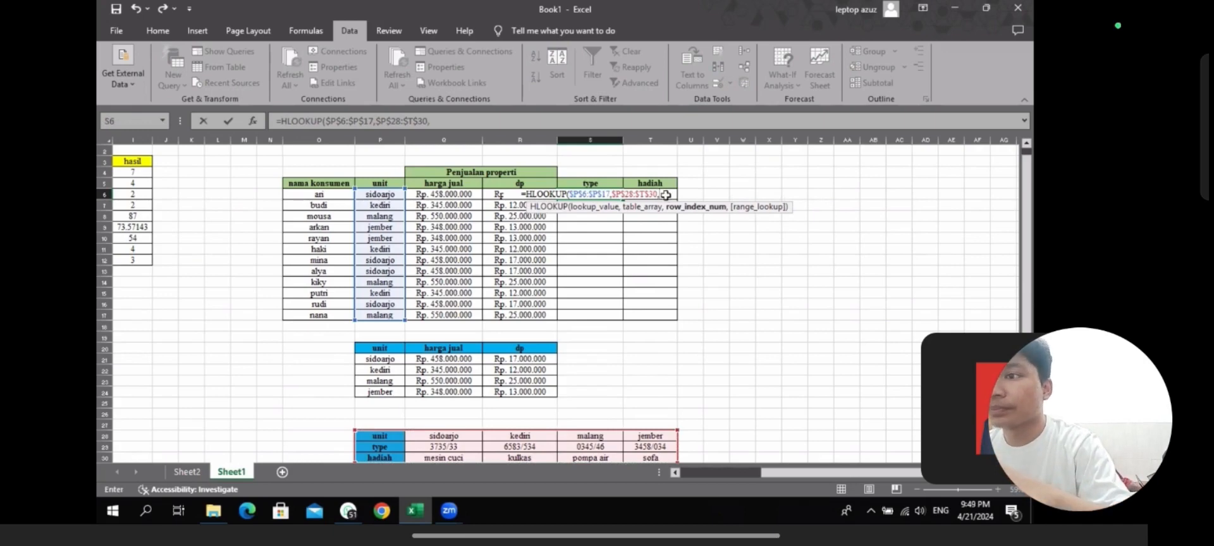
scroll(666, 195, "down", 2)
scroll(666, 195, "up", 2)
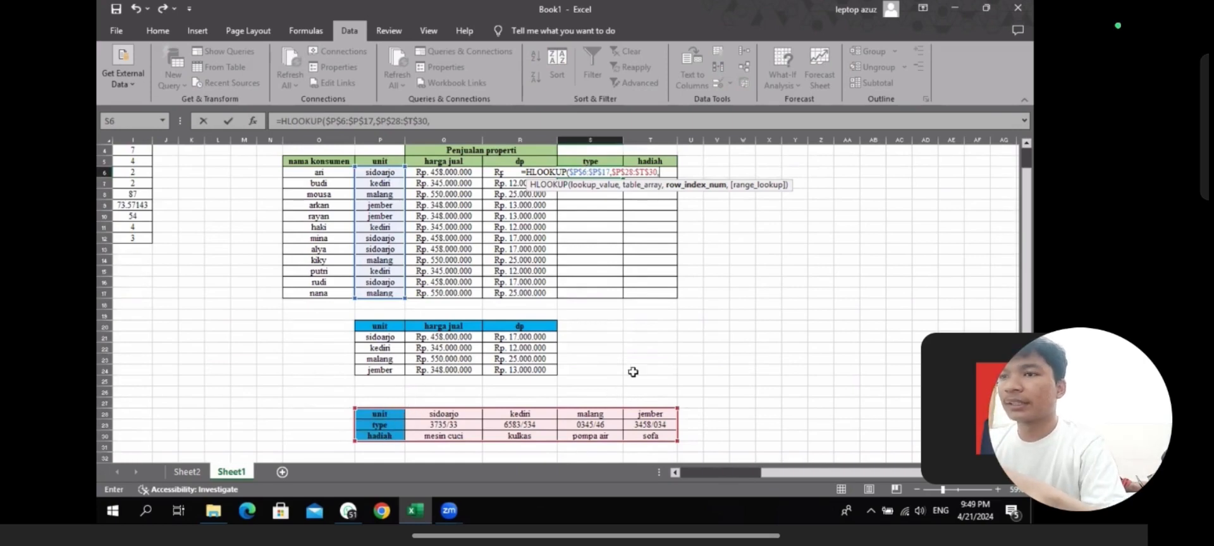
type("2")
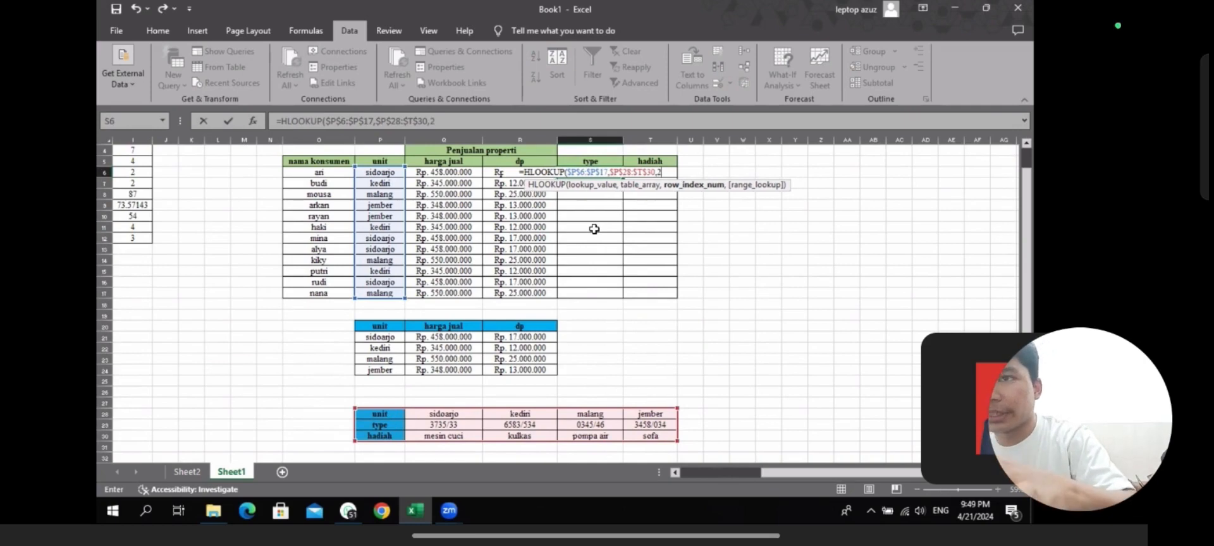
type(",")
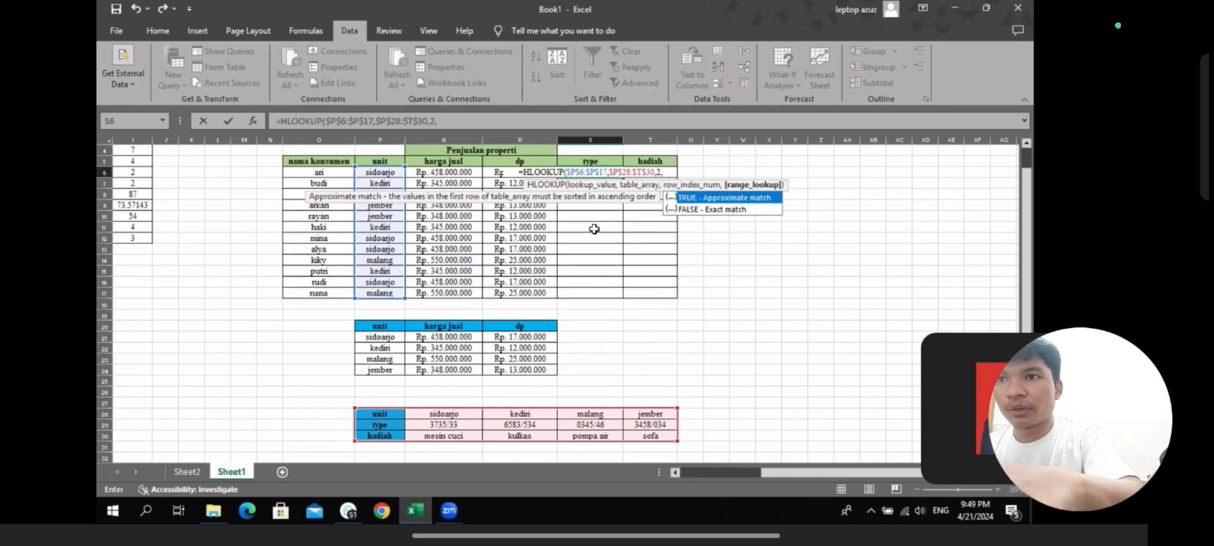
type("0")
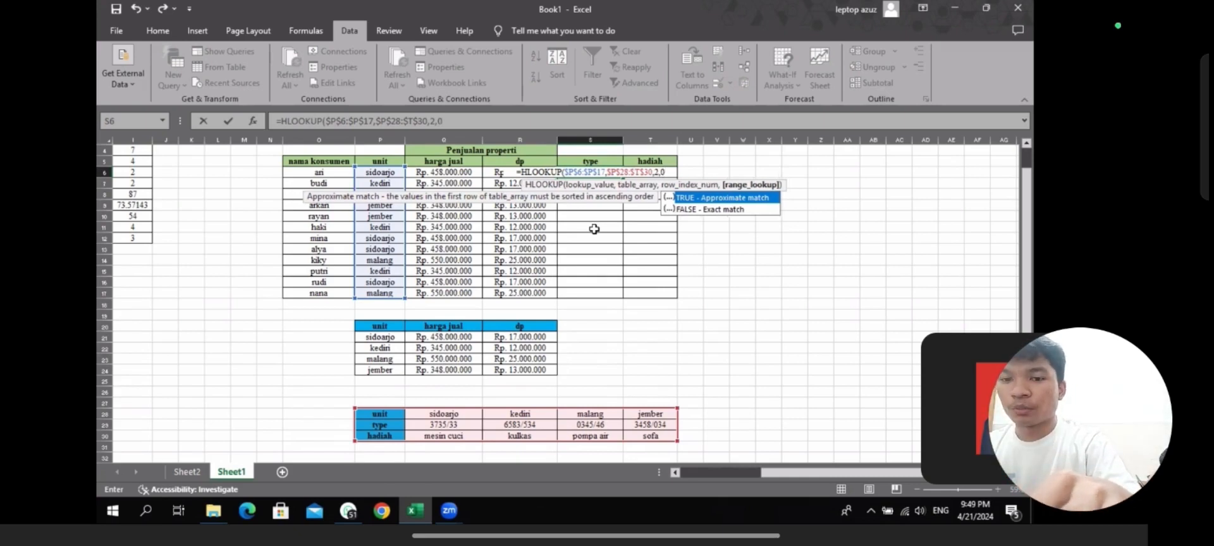
key("Return")
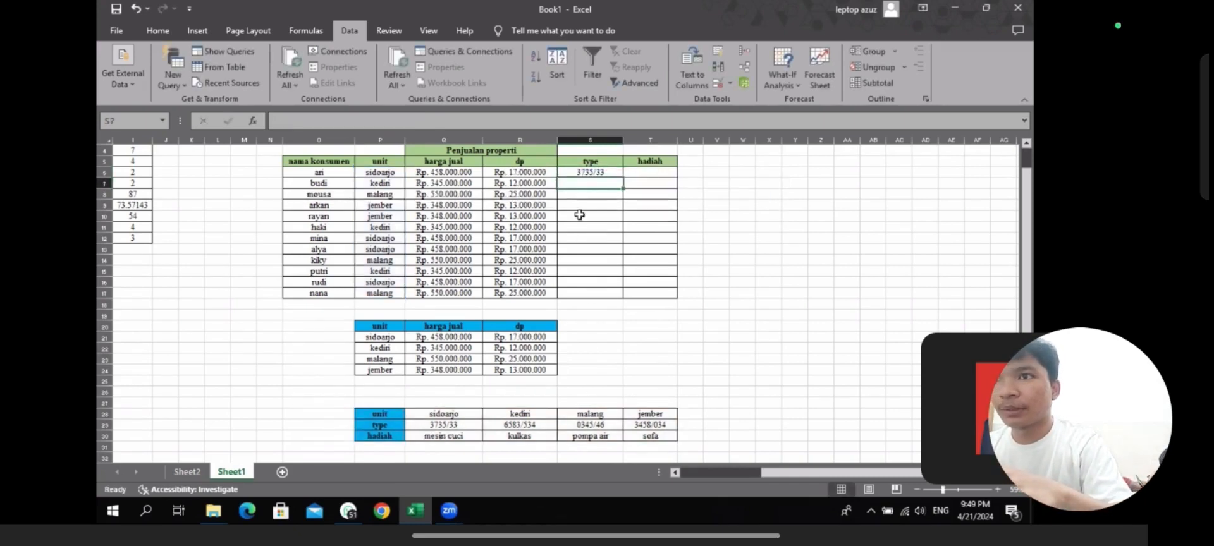
Fill the HLOOKUP formula from S6 down the type column to S17.
left_click(598, 173)
left_click_drag(622, 178, 620, 296)
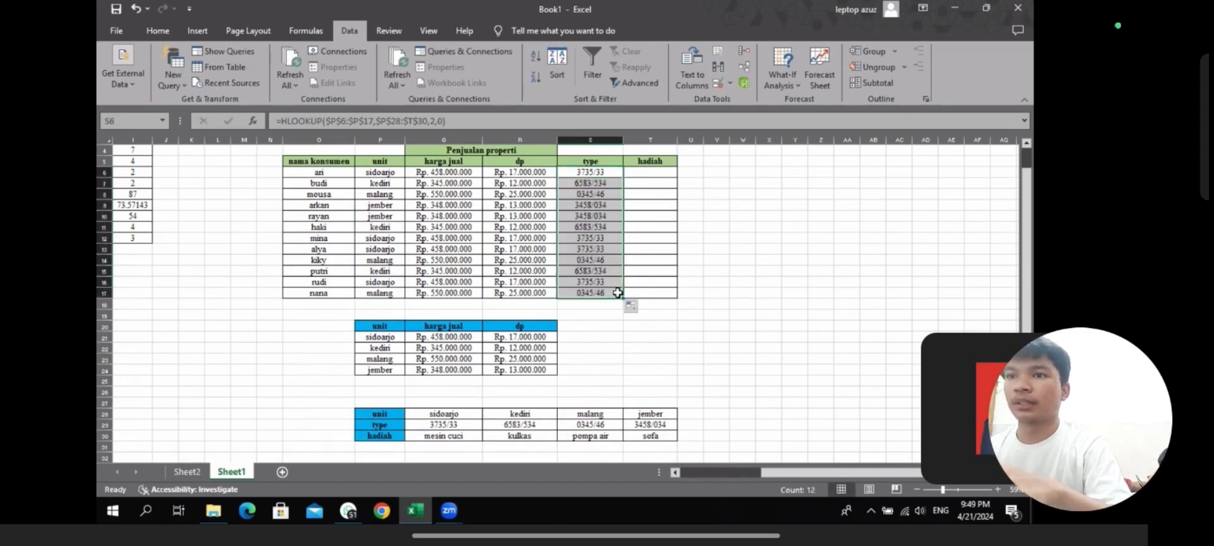
scroll(616, 281, "down", 1)
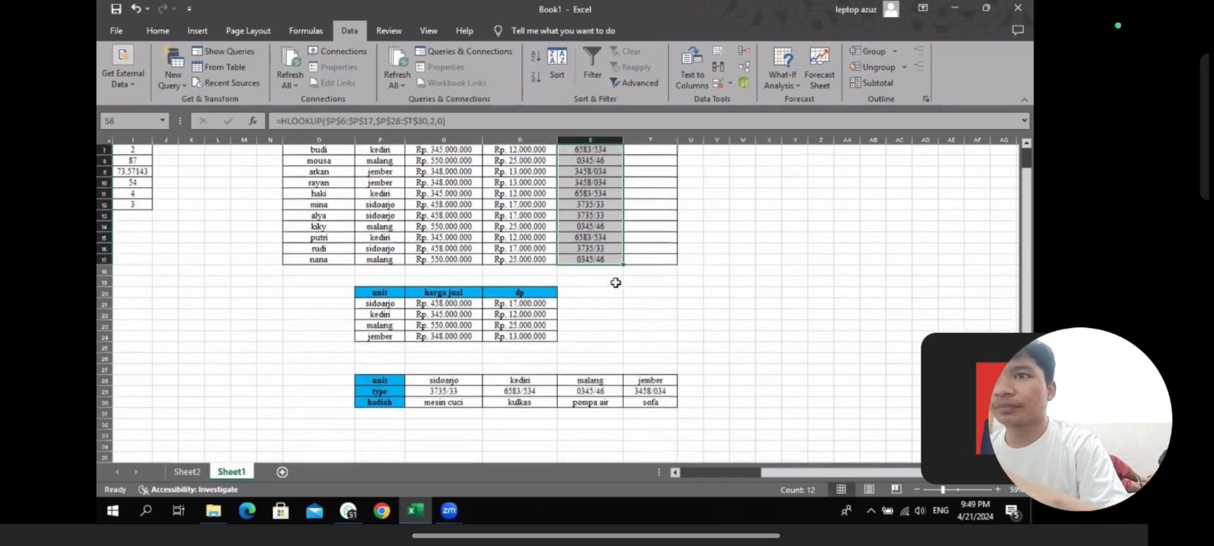
scroll(634, 158, "up", 1)
Start an HLOOKUP formula in T6 of the hadiah column with the absolute lookup value $P$6:$P$17.
key("Right")
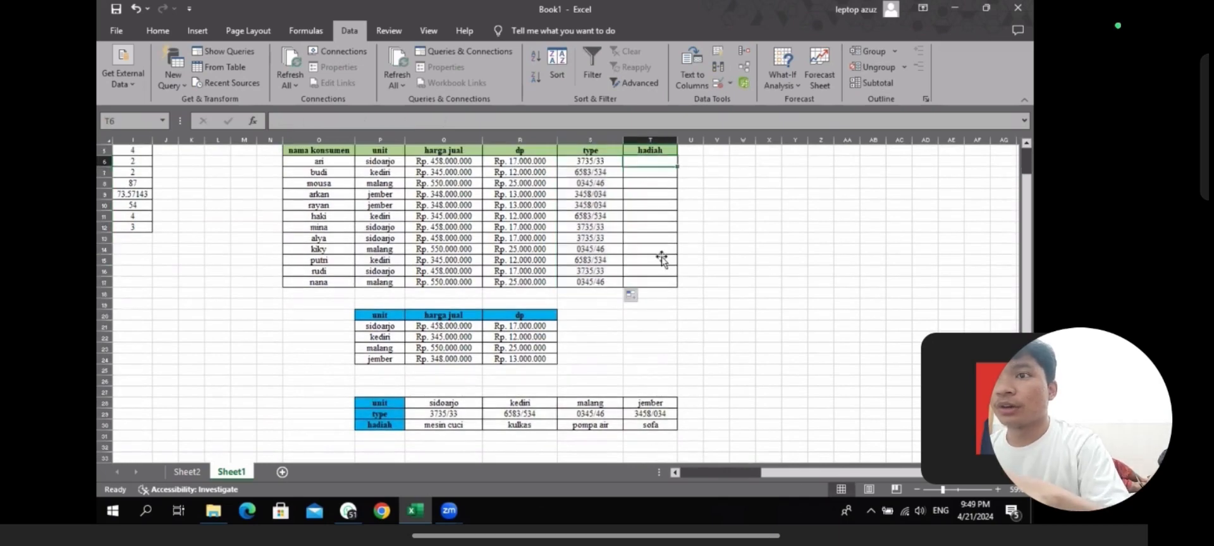
scroll(662, 259, "right", 1)
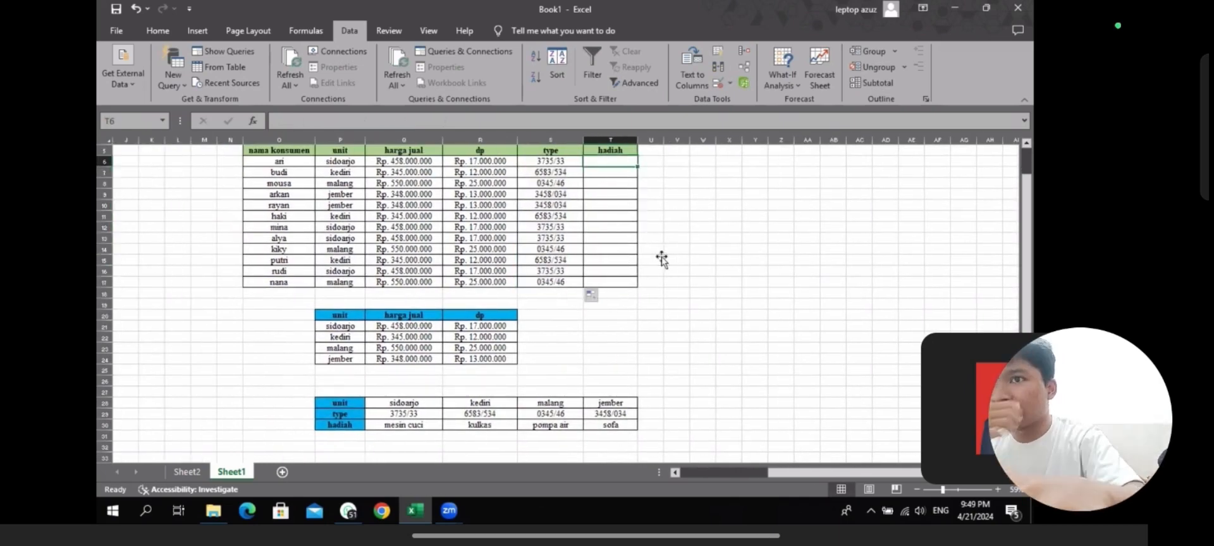
type("=")
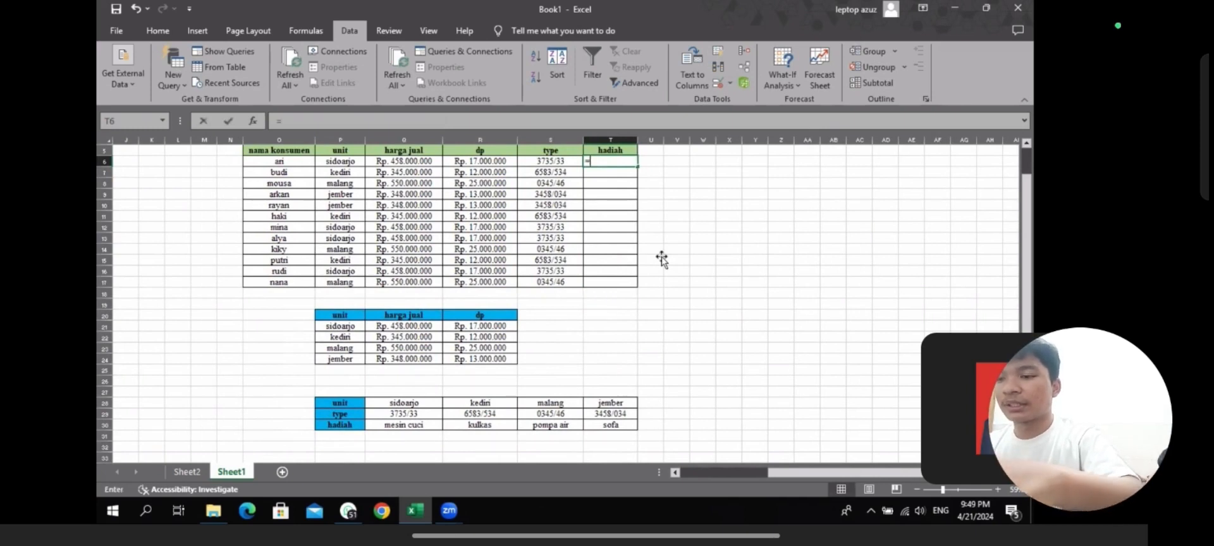
type("HLOOKUP(")
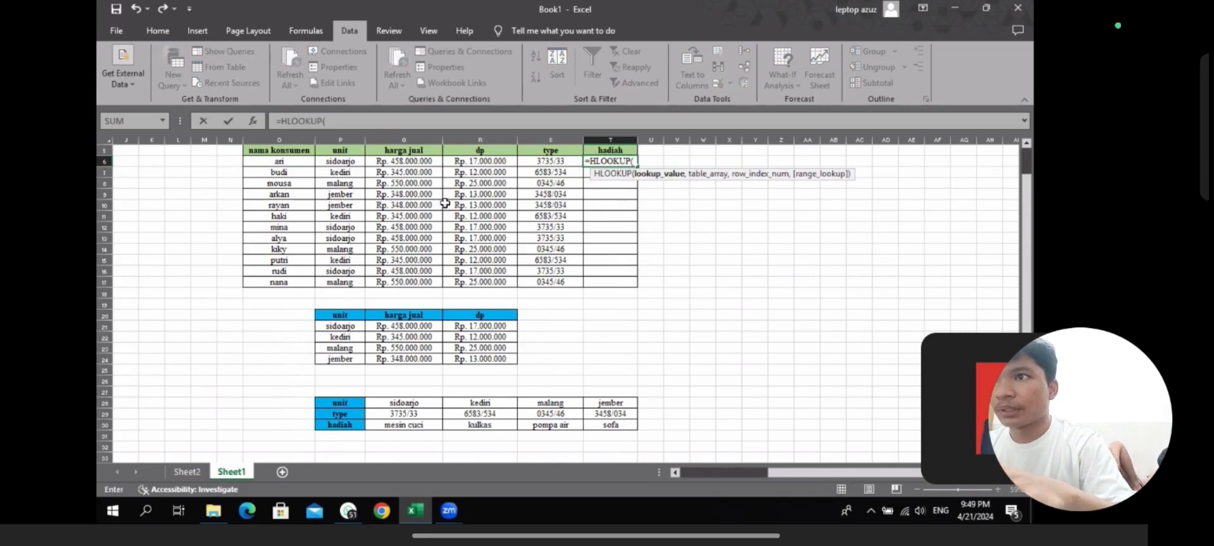
left_click_drag(335, 165, 347, 283)
left_click(340, 165)
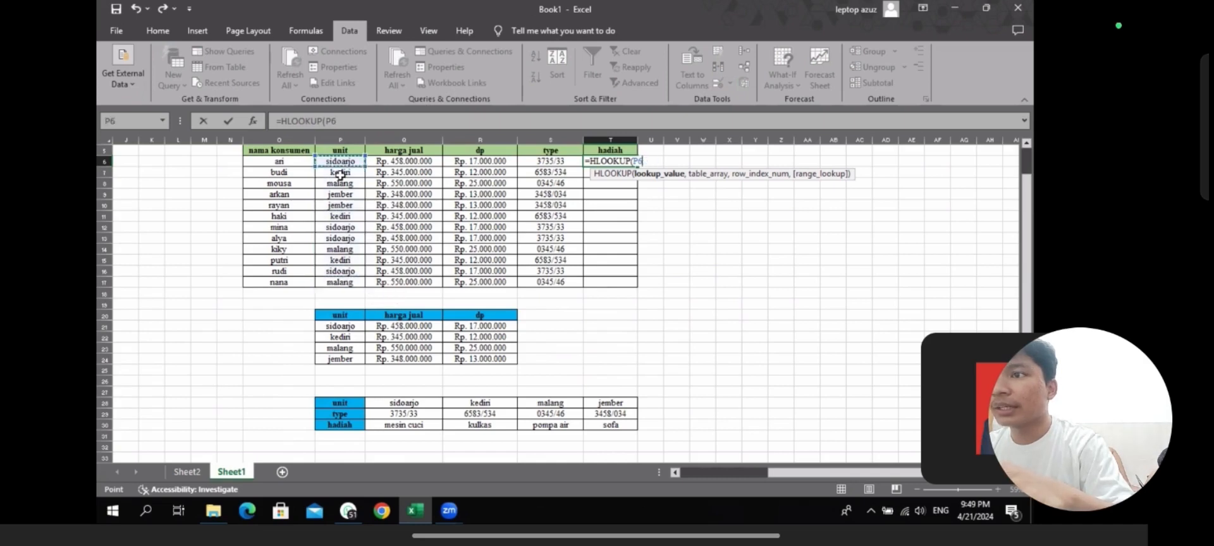
left_click_drag(341, 175, 355, 282)
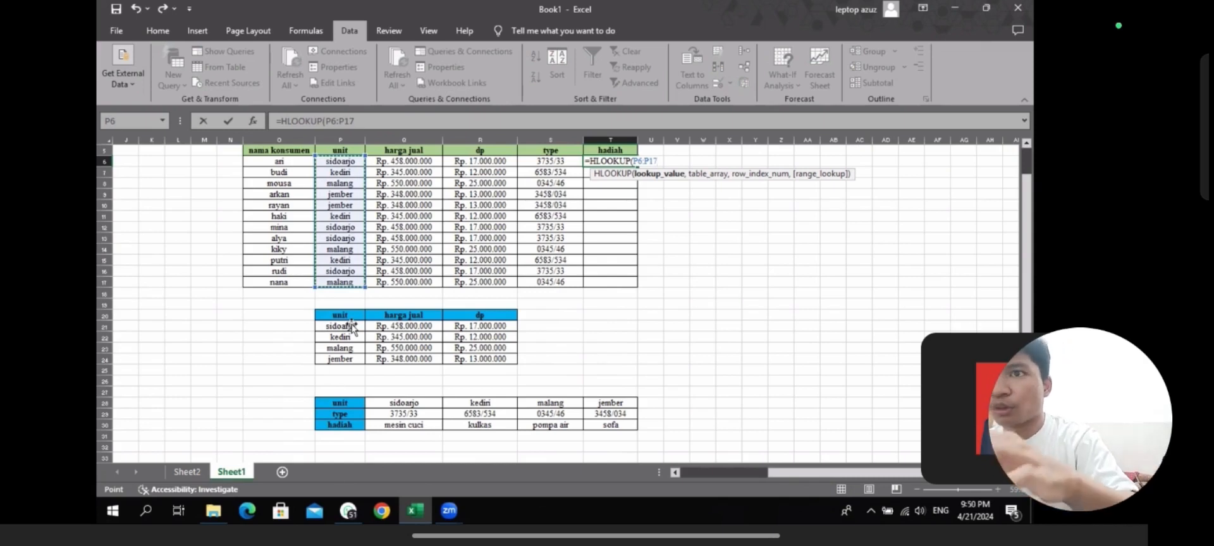
key("F4")
type(",")
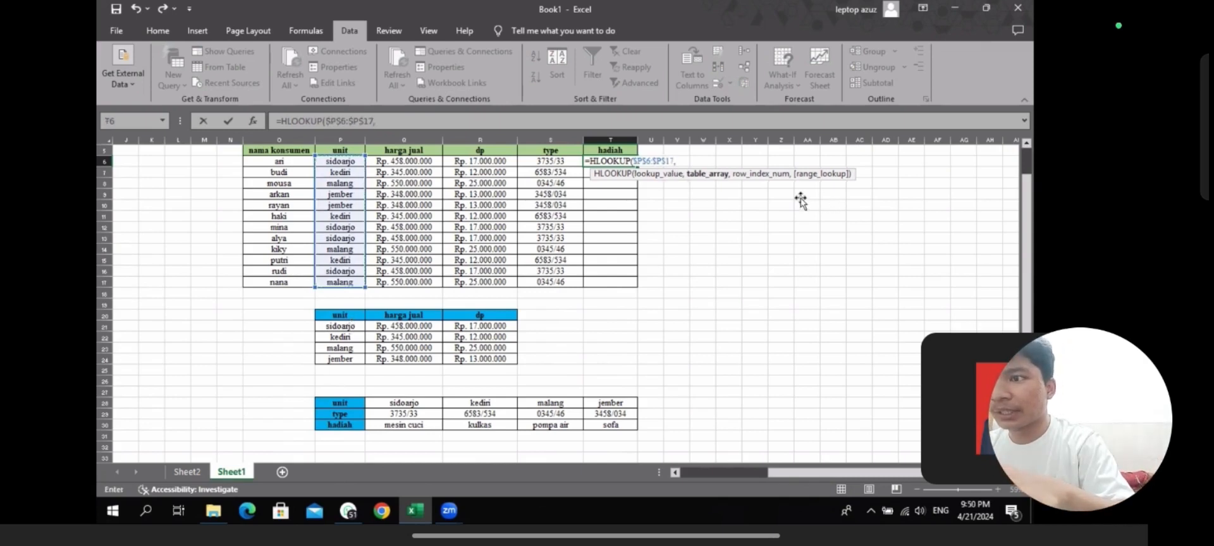
Complete the T6 HLOOKUP with table array P28:T30, row index 3 and 0, and fill it down to T17.
left_click_drag(341, 405, 621, 429)
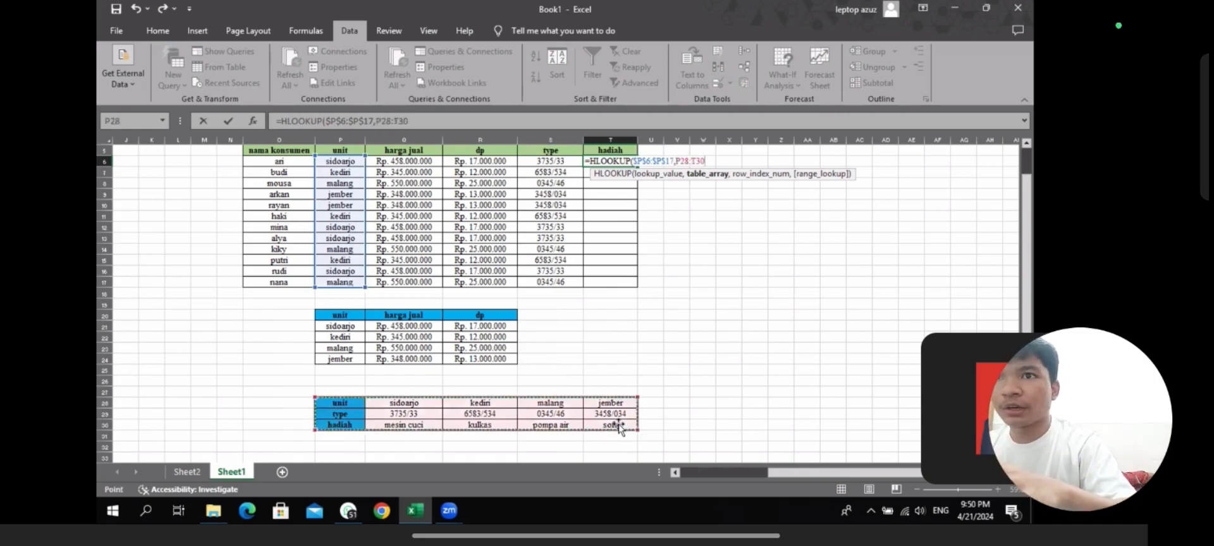
type(",3")
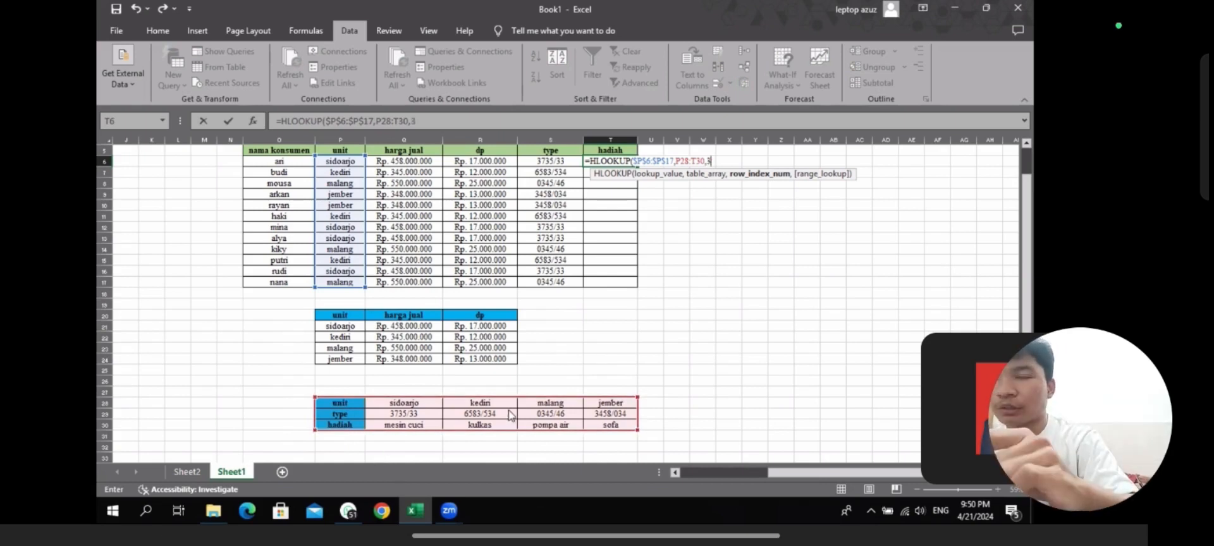
type(",")
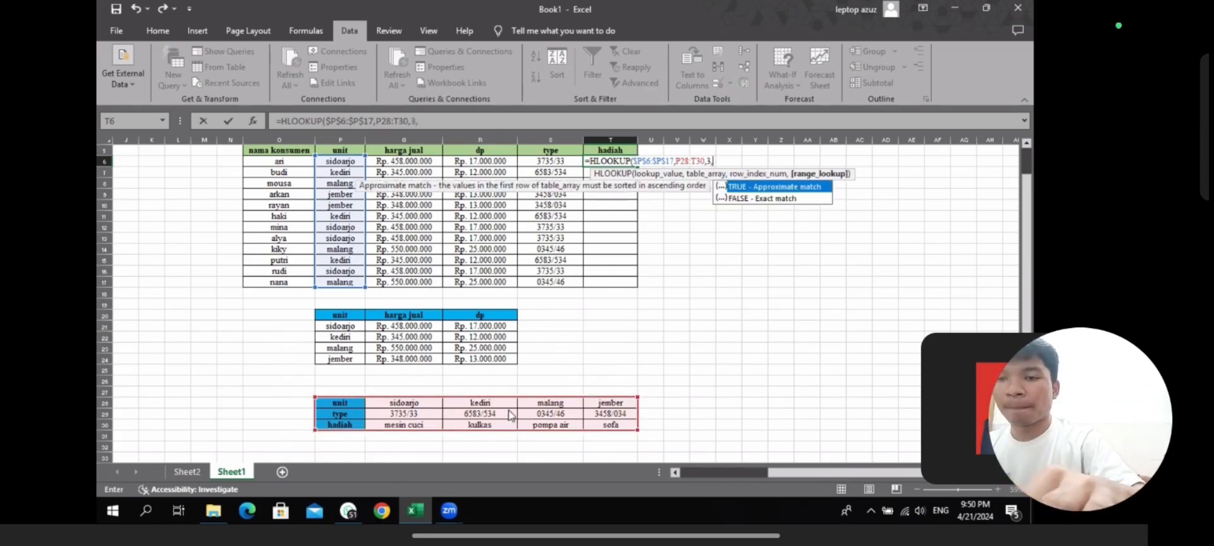
type("0")
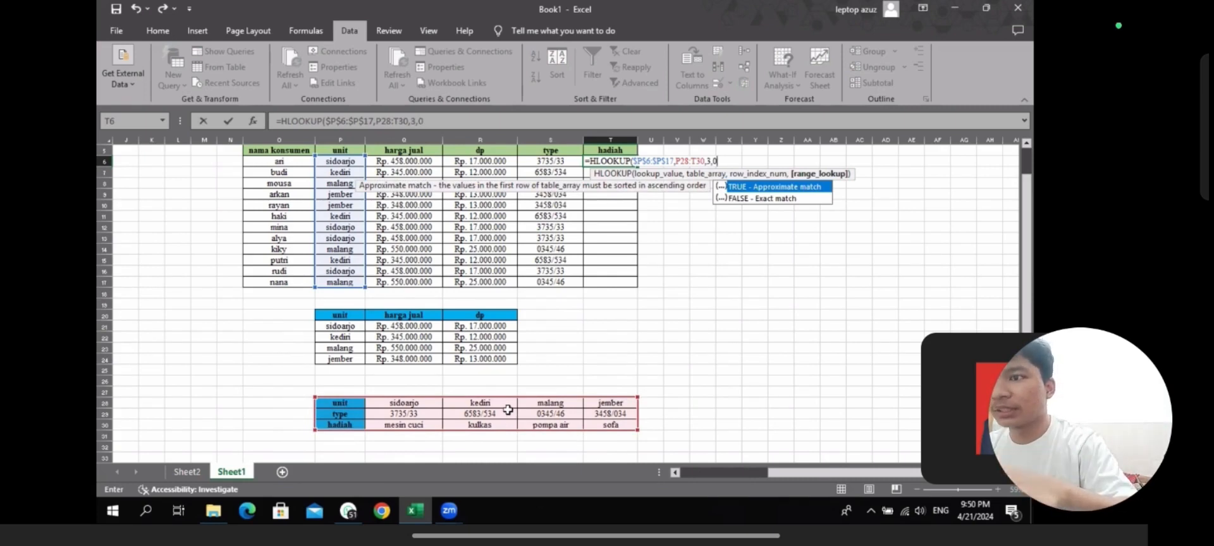
key("Return")
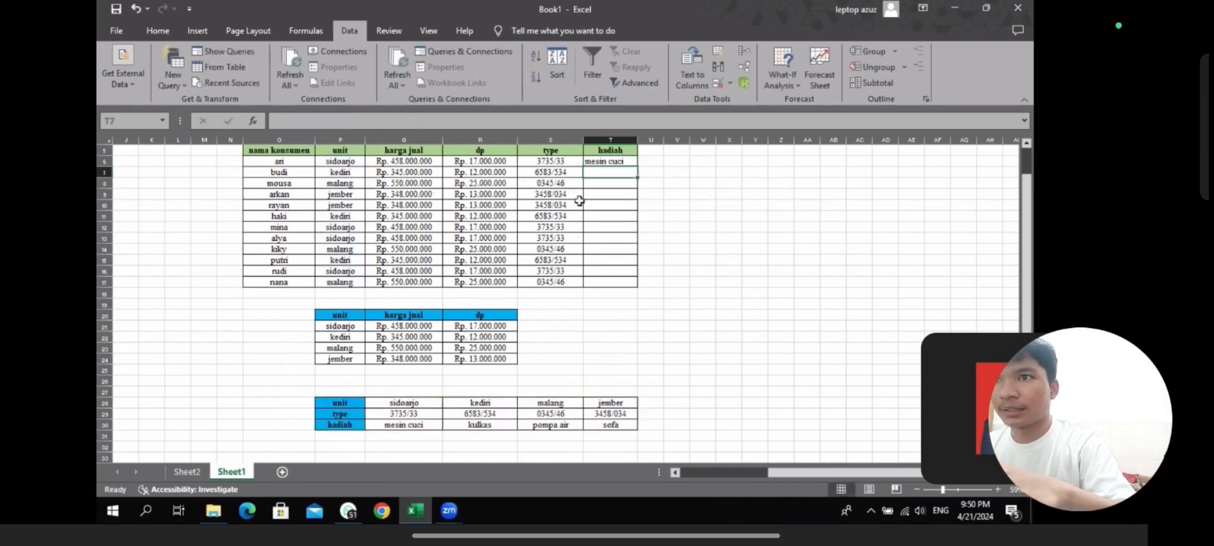
left_click(628, 163)
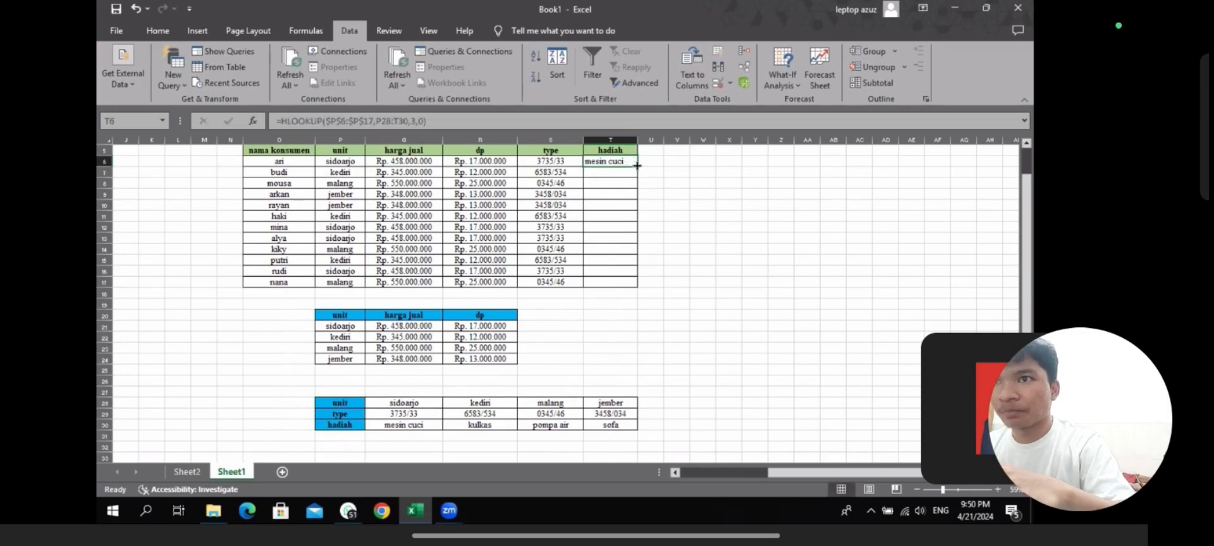
left_click_drag(637, 179, 639, 287)
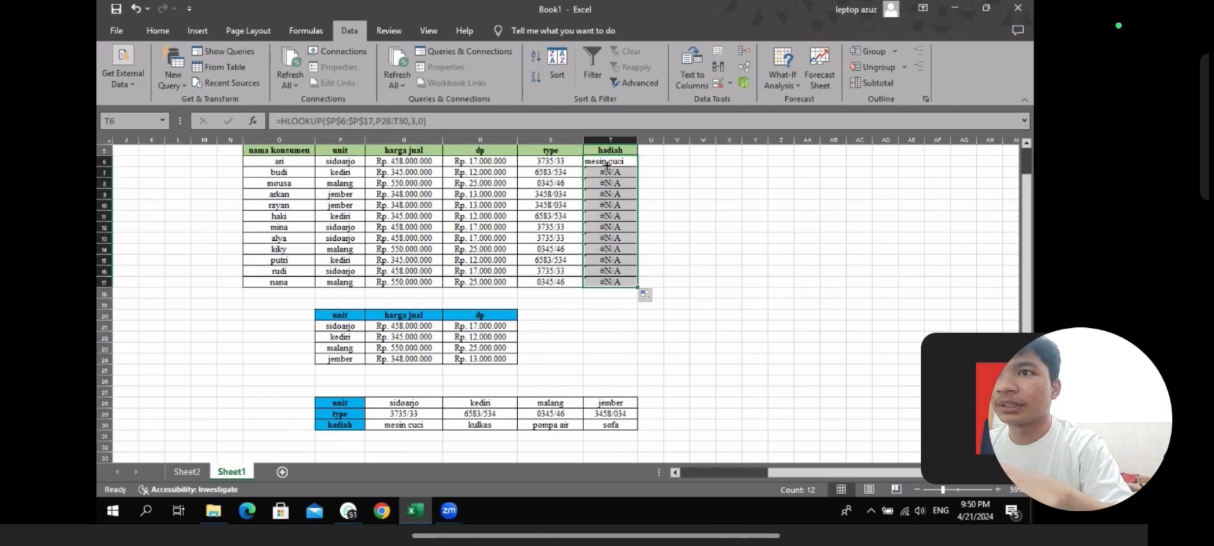
Make the table array's end reference absolute as $T$30 in the T6 HLOOKUP and refill the hadiah column down to T17.
left_click(607, 166)
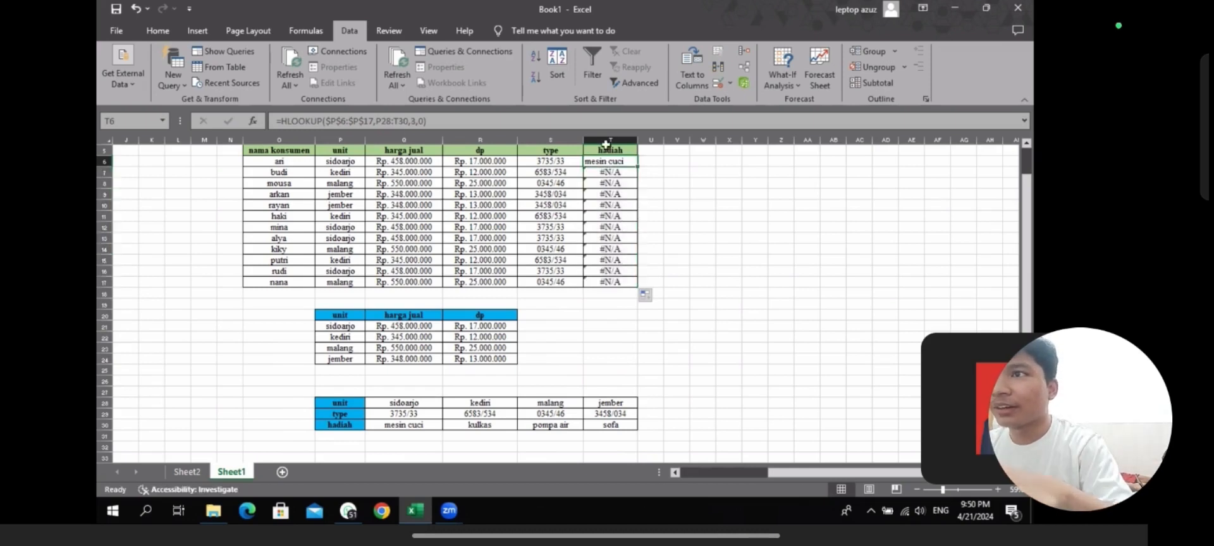
left_click(406, 121)
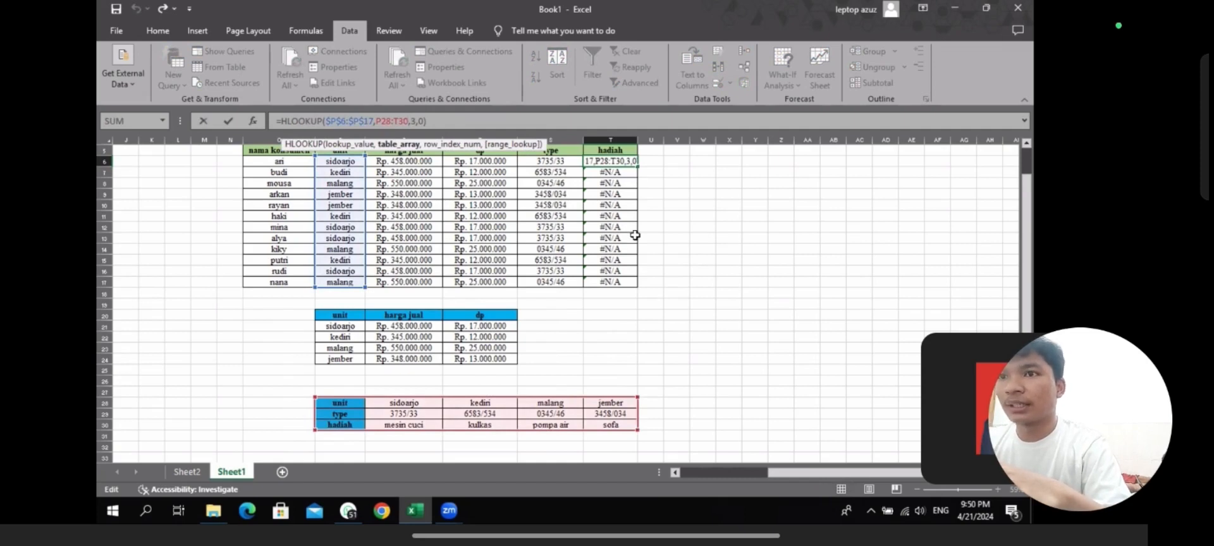
key("F4")
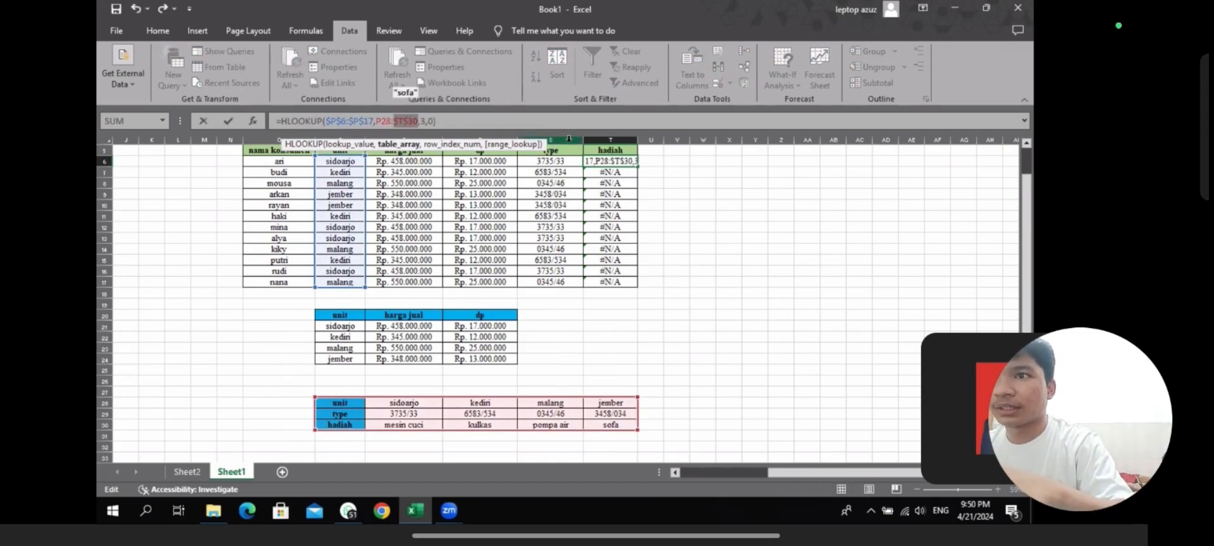
key("Return")
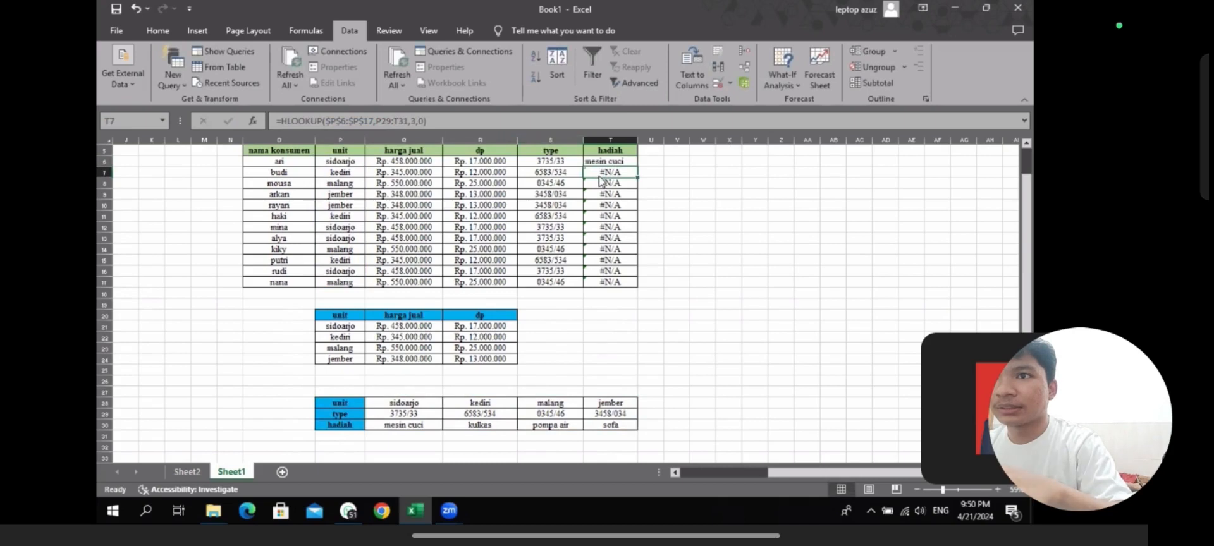
left_click_drag(599, 177, 637, 286)
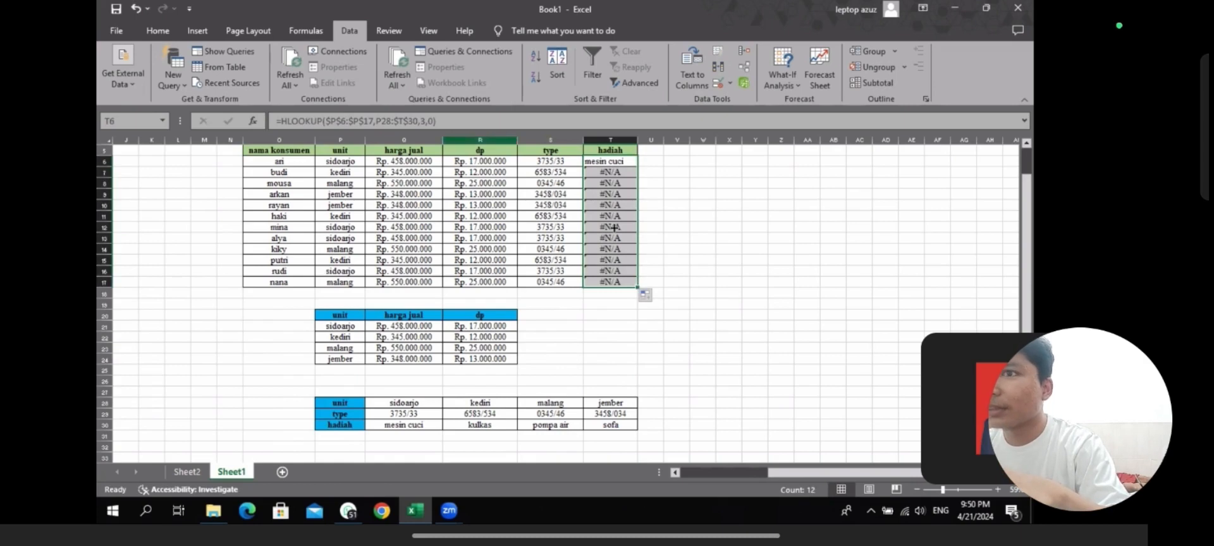
Try making the table array's start reference absolute as $P$29 in the T7 HLOOKUP, and clear T7:T17 of the hadiah column.
left_click(389, 120)
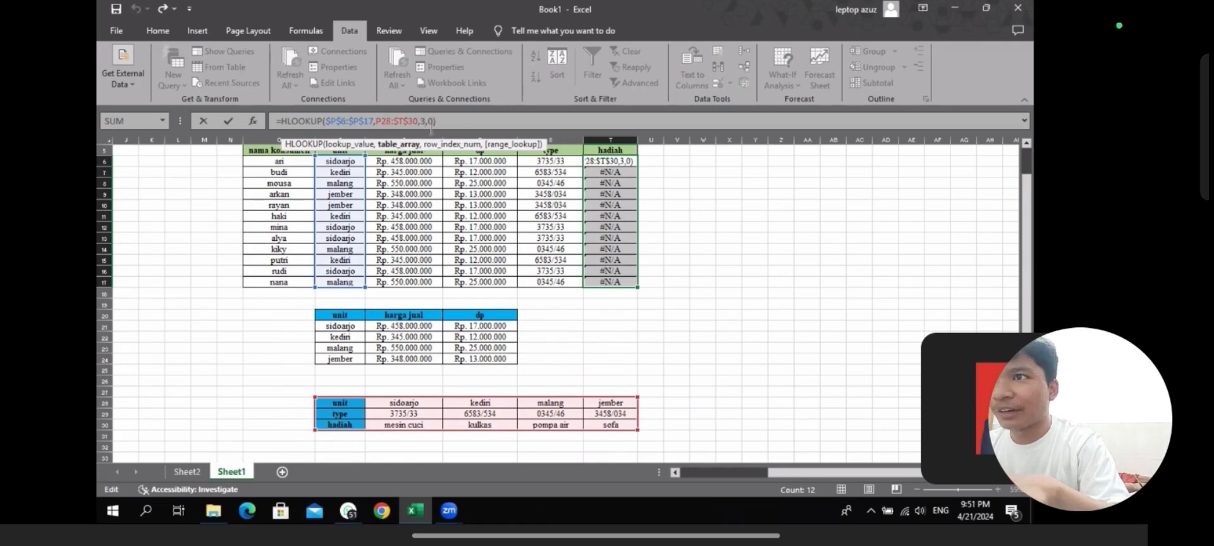
key("Return")
left_click(389, 121)
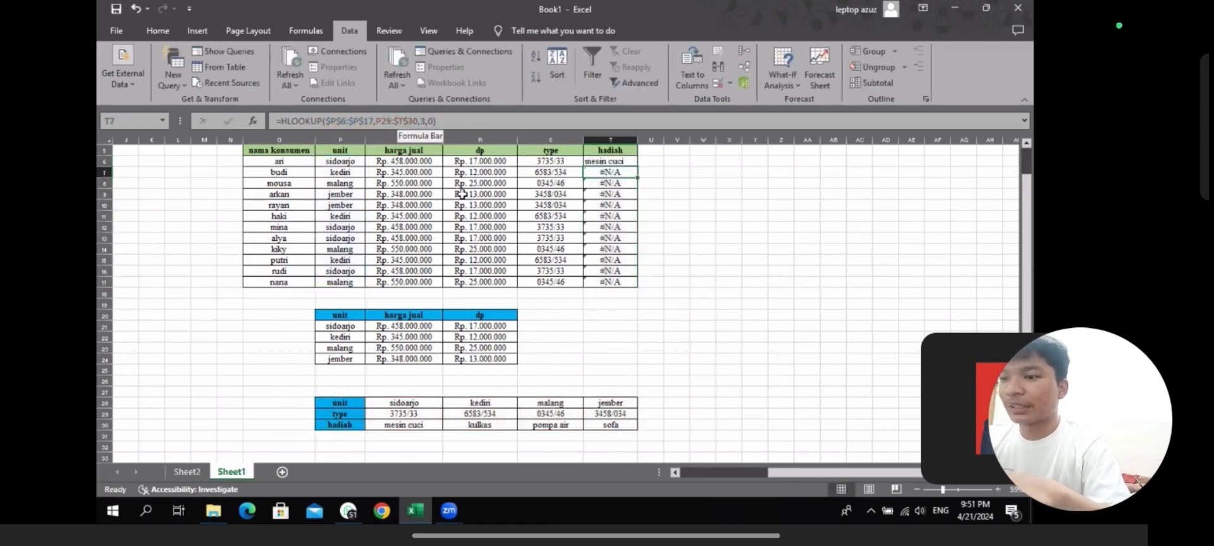
key("F4")
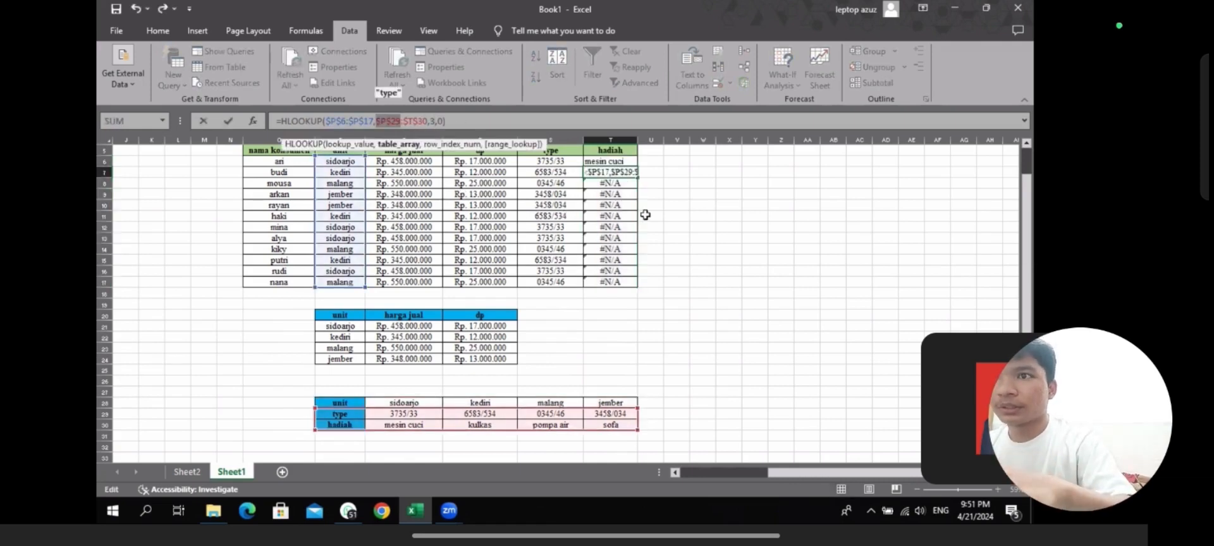
key("Escape")
left_click(602, 162)
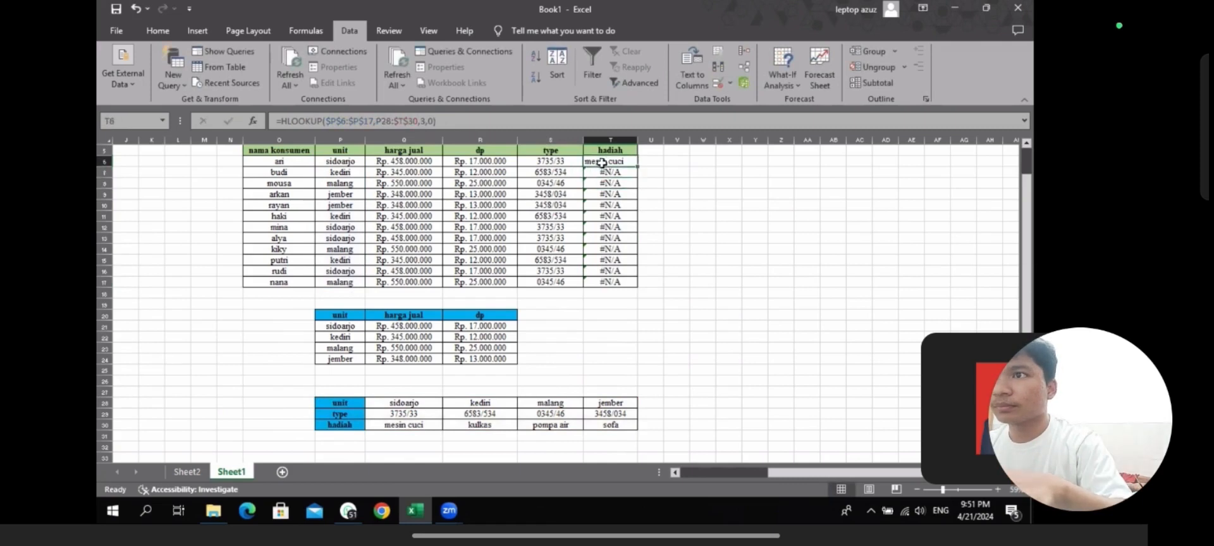
double_click(604, 173)
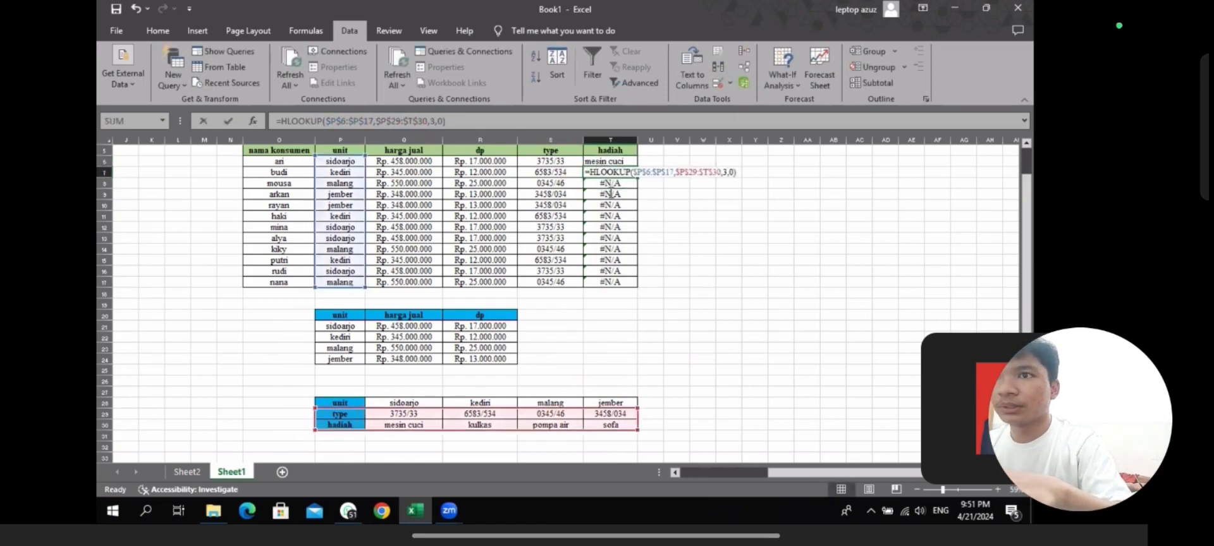
key("Escape")
left_click_drag(638, 177, 639, 295)
key("Delete")
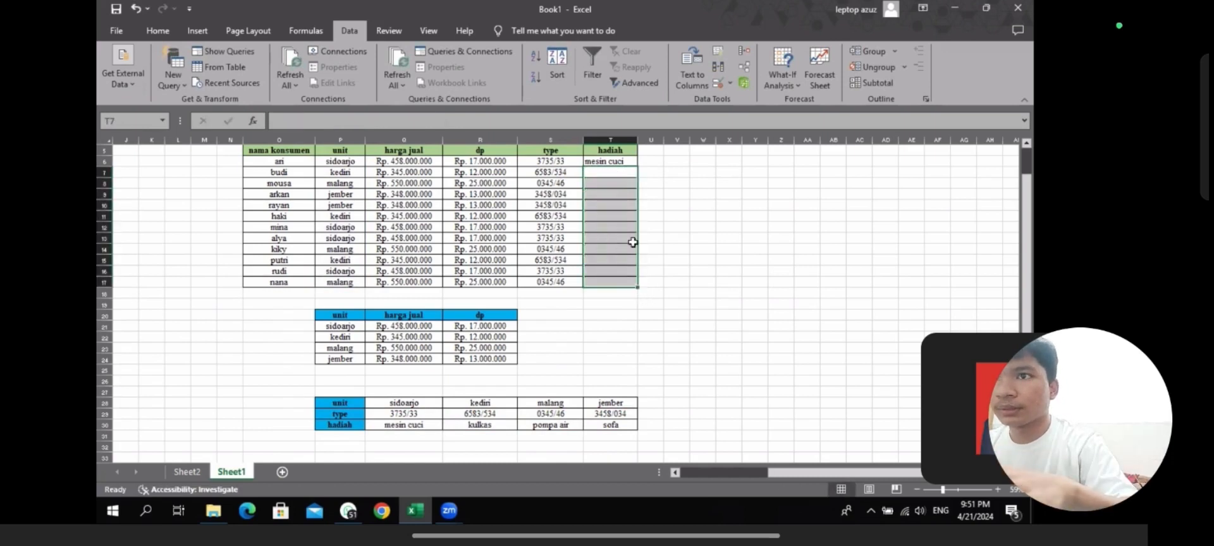
Make the table array's start reference absolute as $P$28 in the T6 HLOOKUP and refill the hadiah column down to T17.
left_click(613, 161)
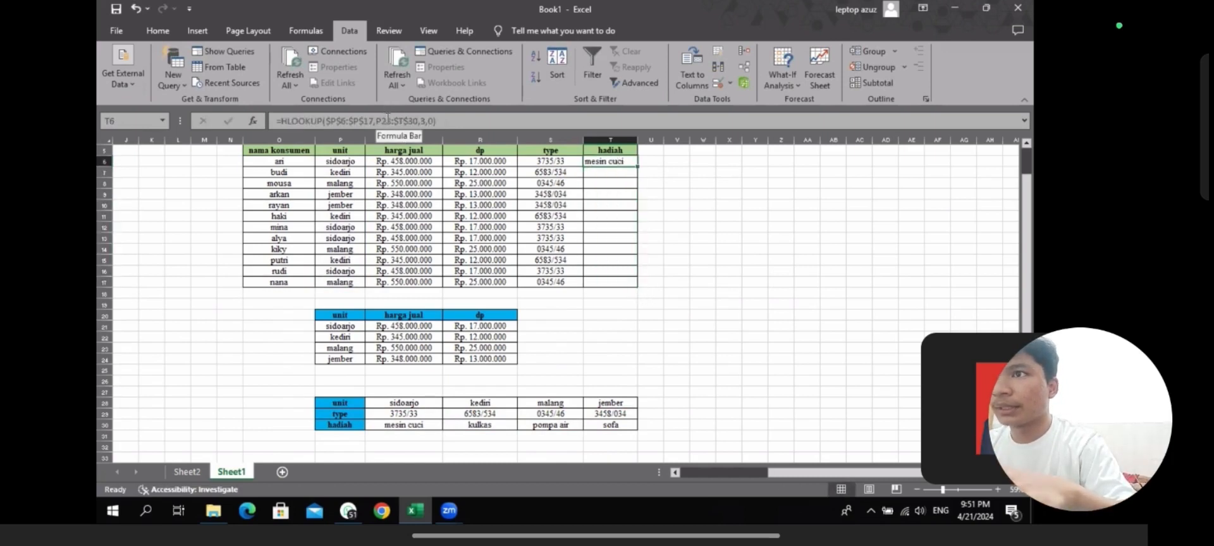
left_click(388, 121)
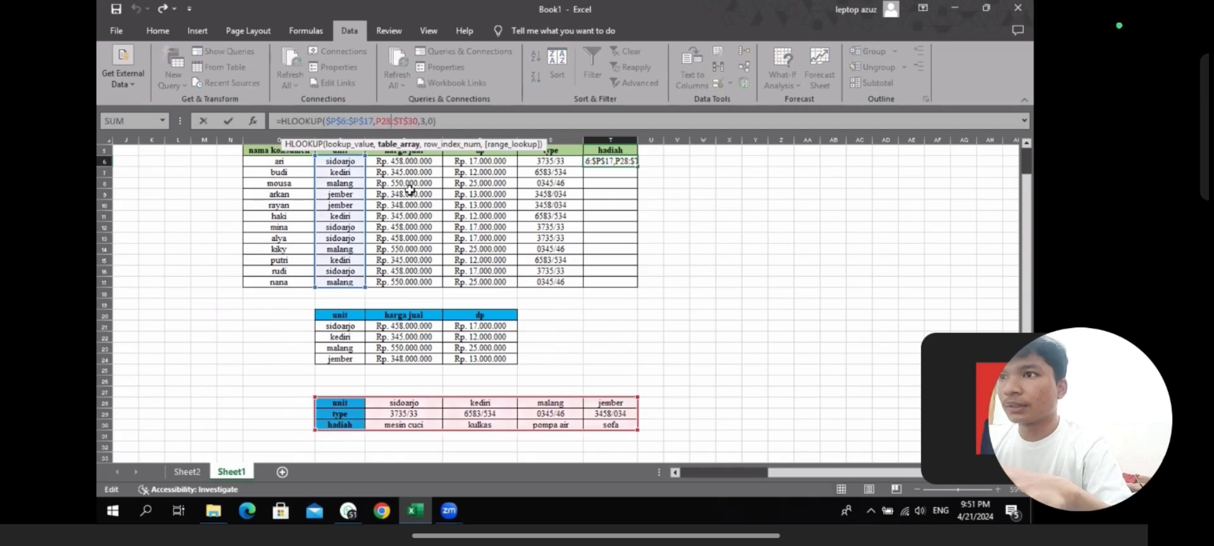
key("F4")
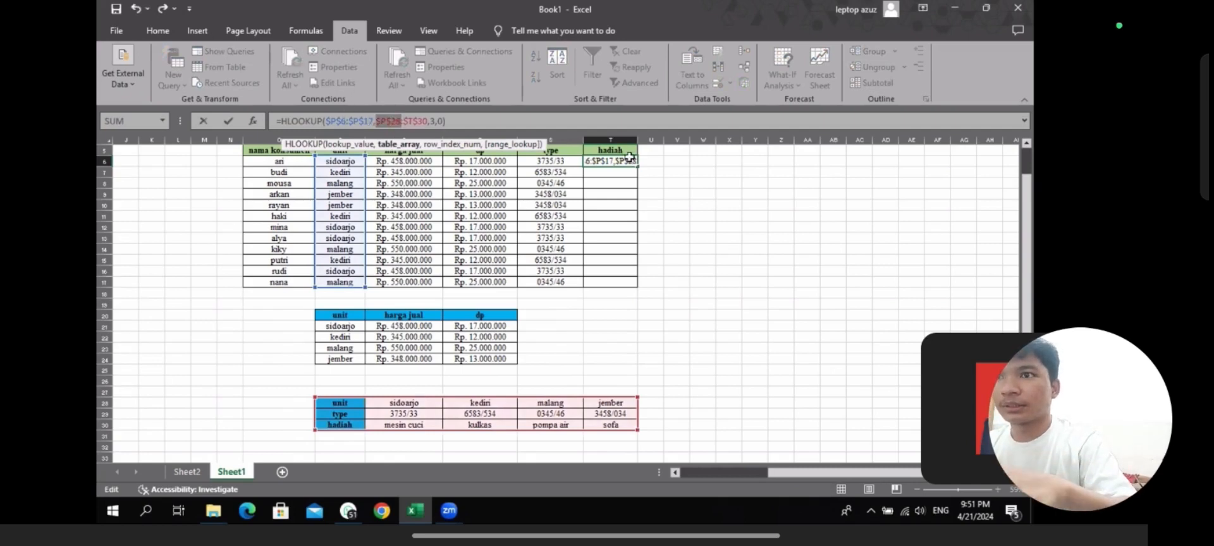
key("ctrl+Return")
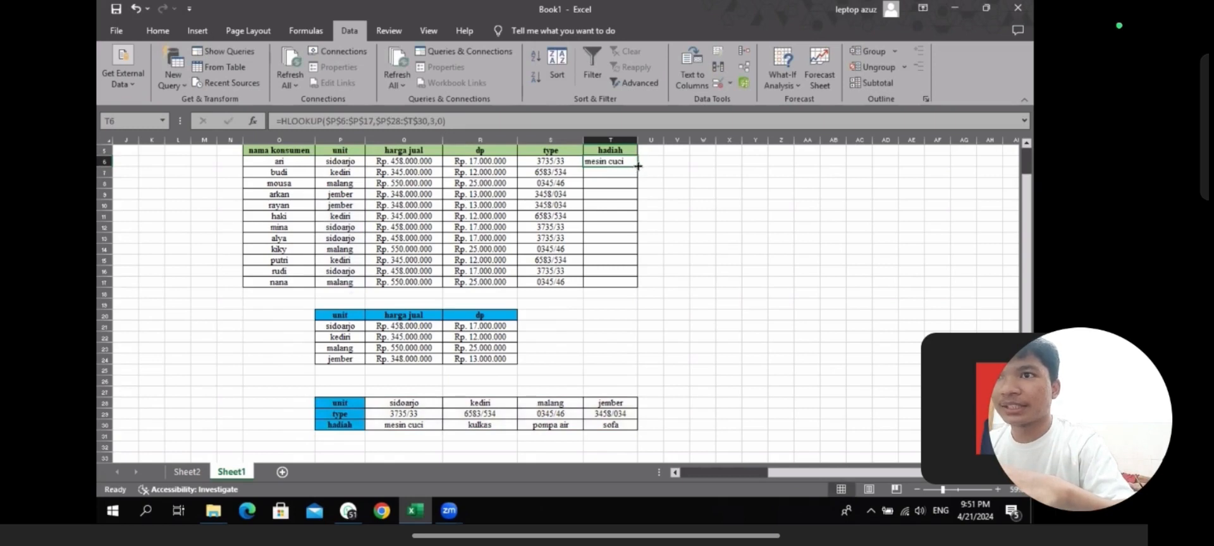
left_click_drag(638, 166, 641, 284)
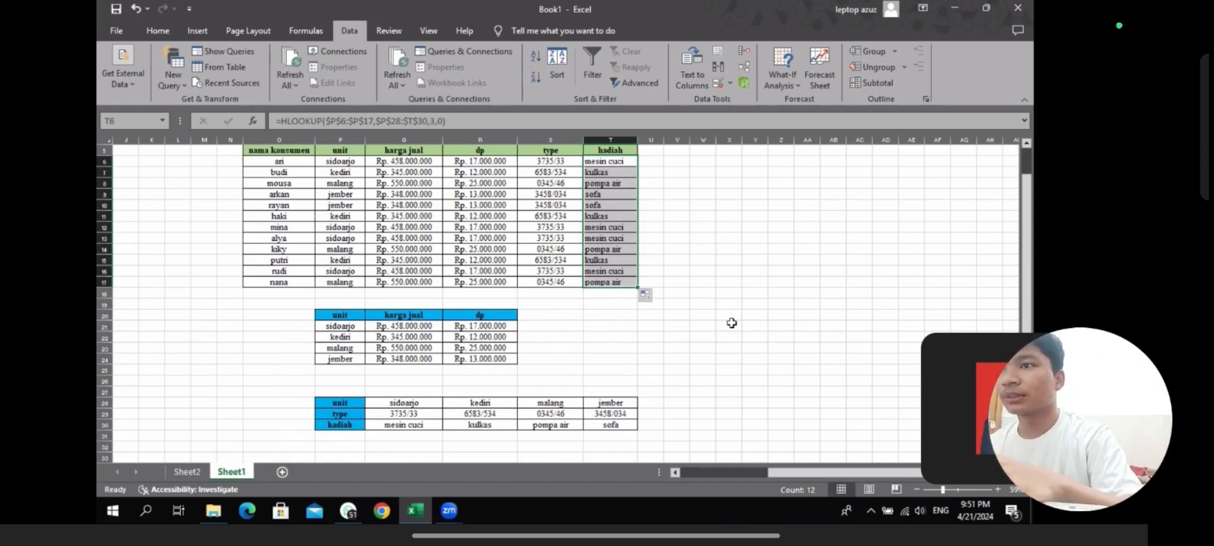
Clear the practice calculation values in E14:G24 below the rekapitulasi nilai table.
scroll(430, 310, "left", 10)
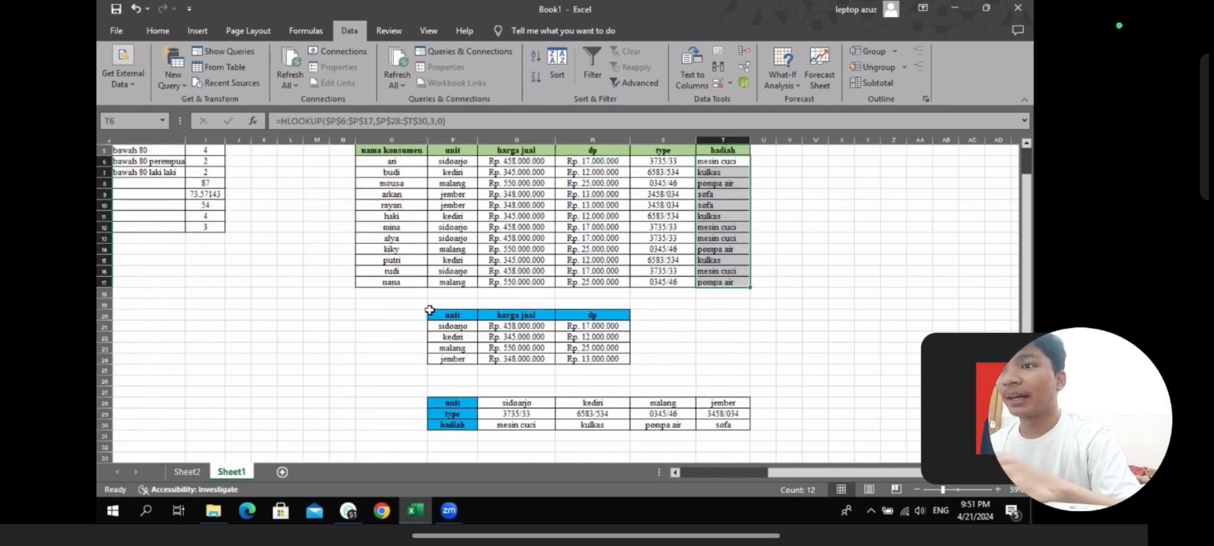
scroll(361, 294, "up", 2)
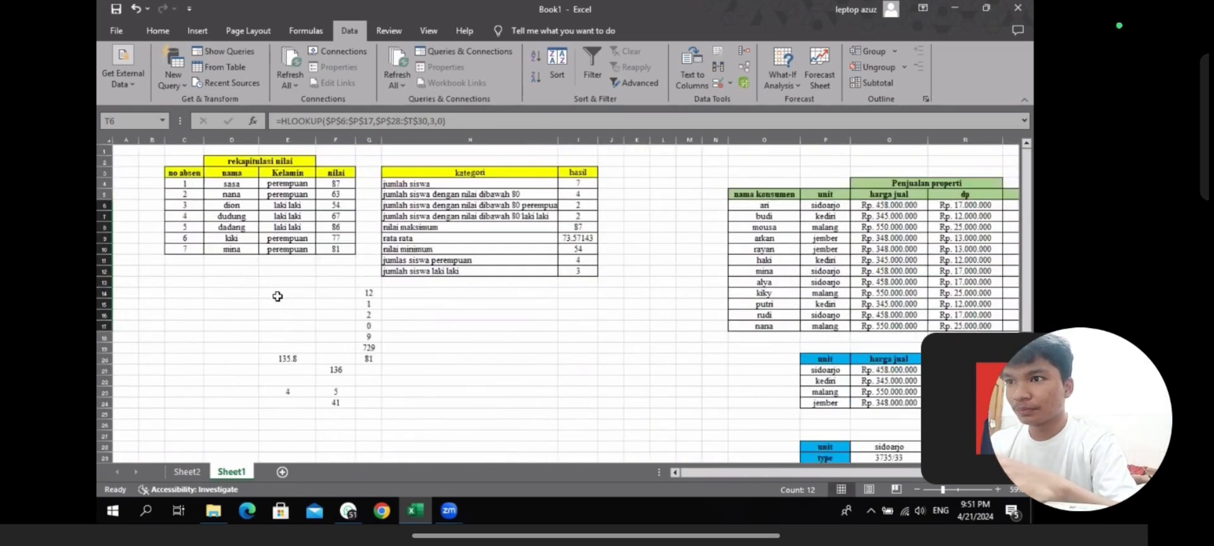
left_click_drag(277, 298, 371, 406)
key("Delete")
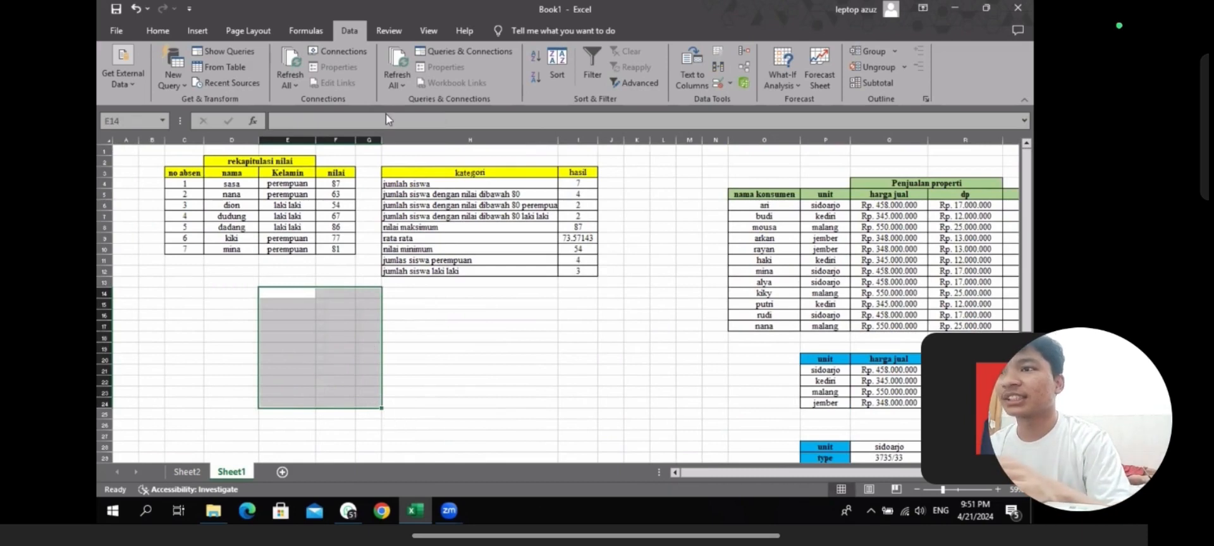
left_click(408, 357)
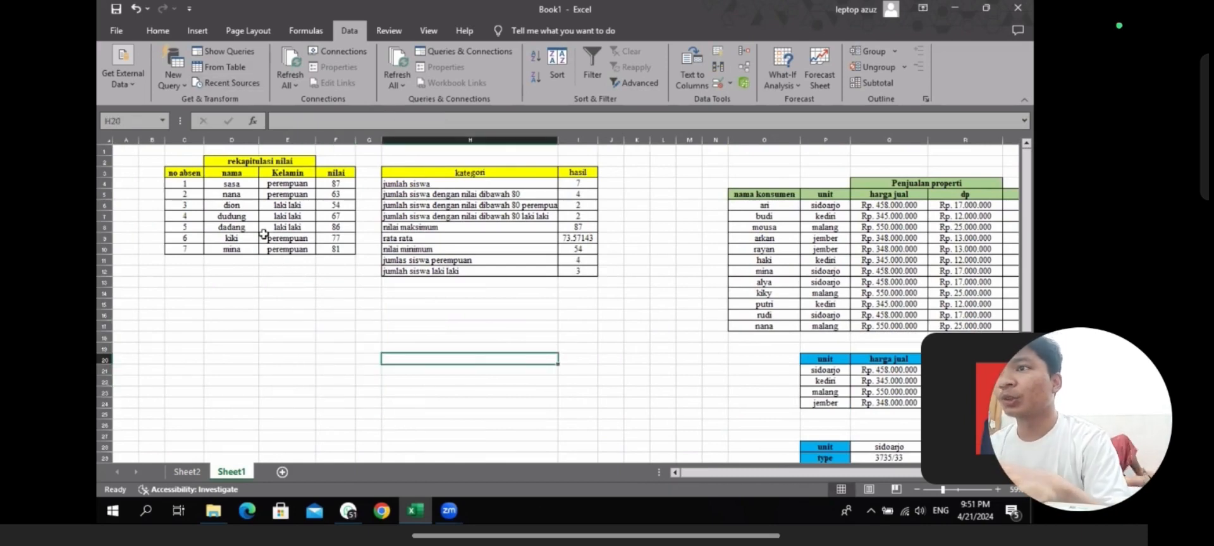
Insert a 2-D line chart with markers from D3:F10 and place it below the kategori table.
left_click(213, 177)
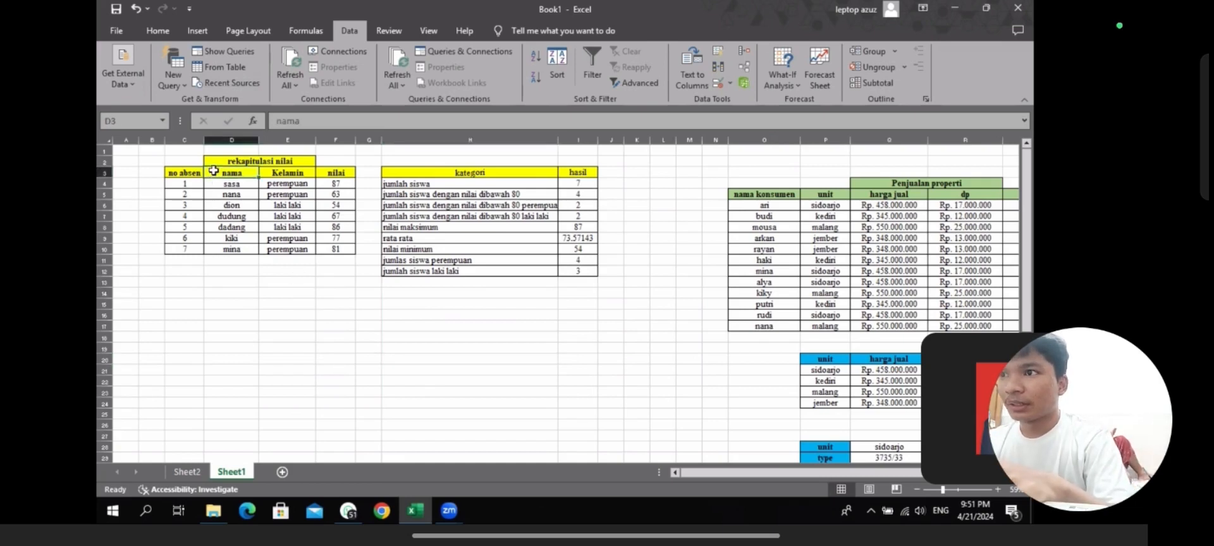
left_click_drag(213, 182, 347, 248)
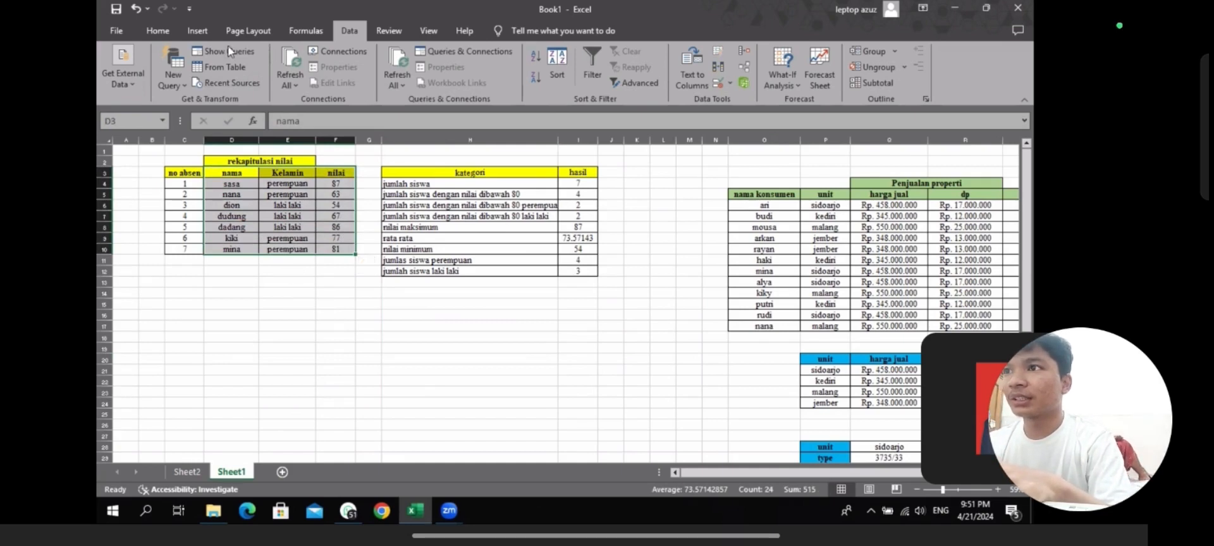
left_click(199, 32)
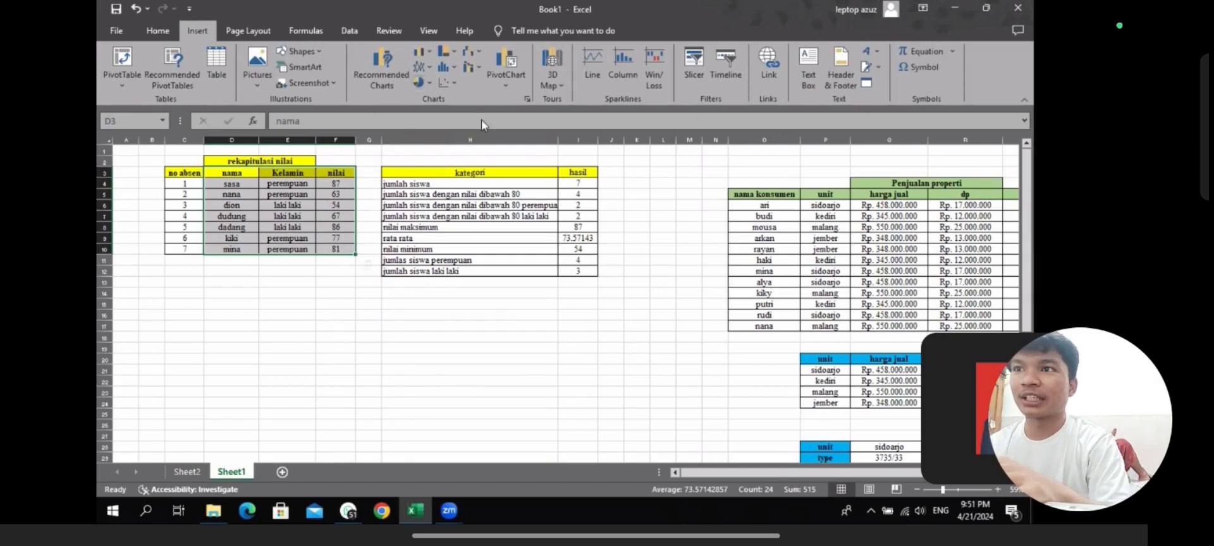
left_click(422, 66)
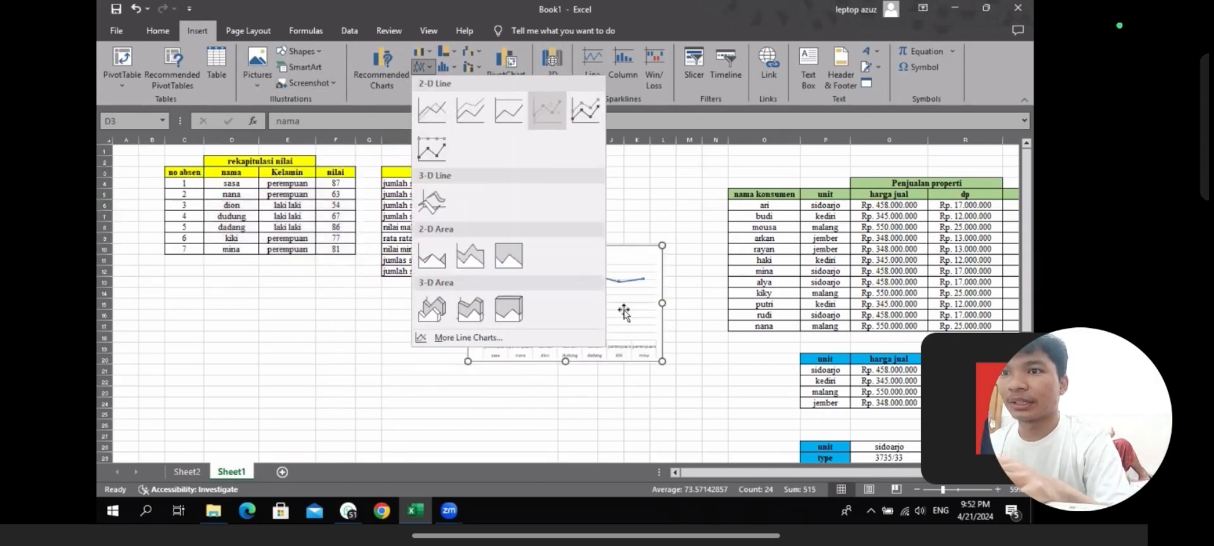
left_click(545, 111)
left_click_drag(585, 266, 495, 309)
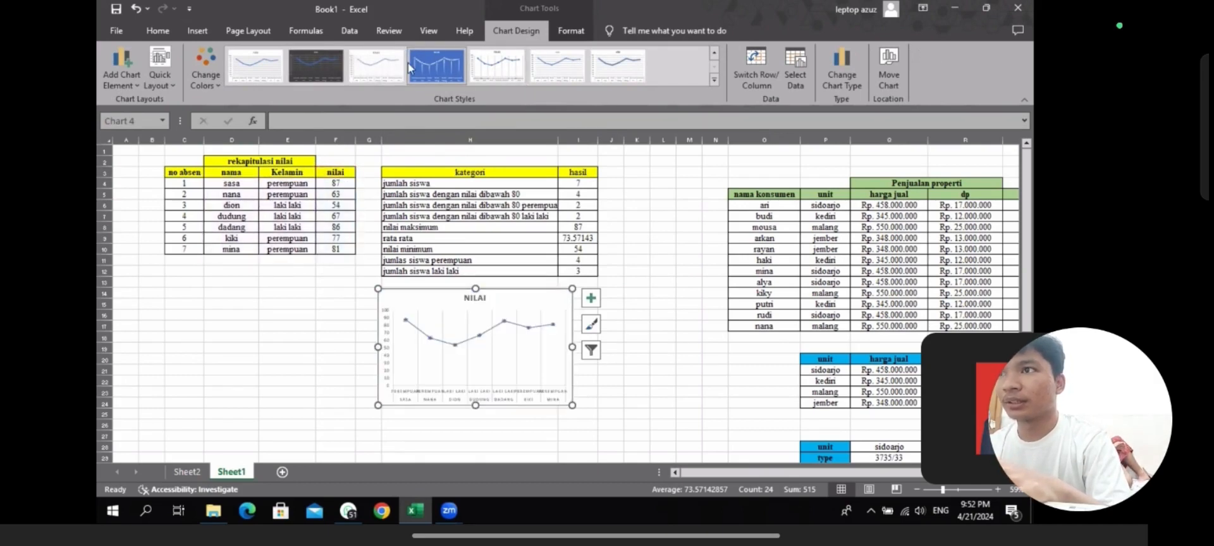
Try the fourth chart style on the nilai line chart and switch it back to the first style.
left_click(438, 68)
left_click(269, 74)
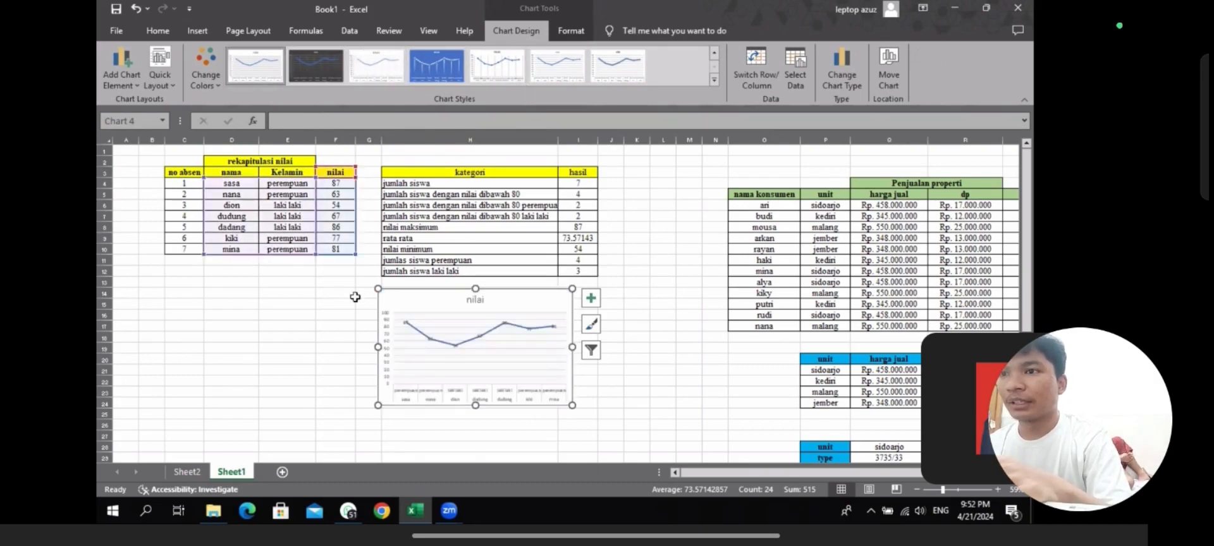
left_click(325, 327)
left_click(440, 315)
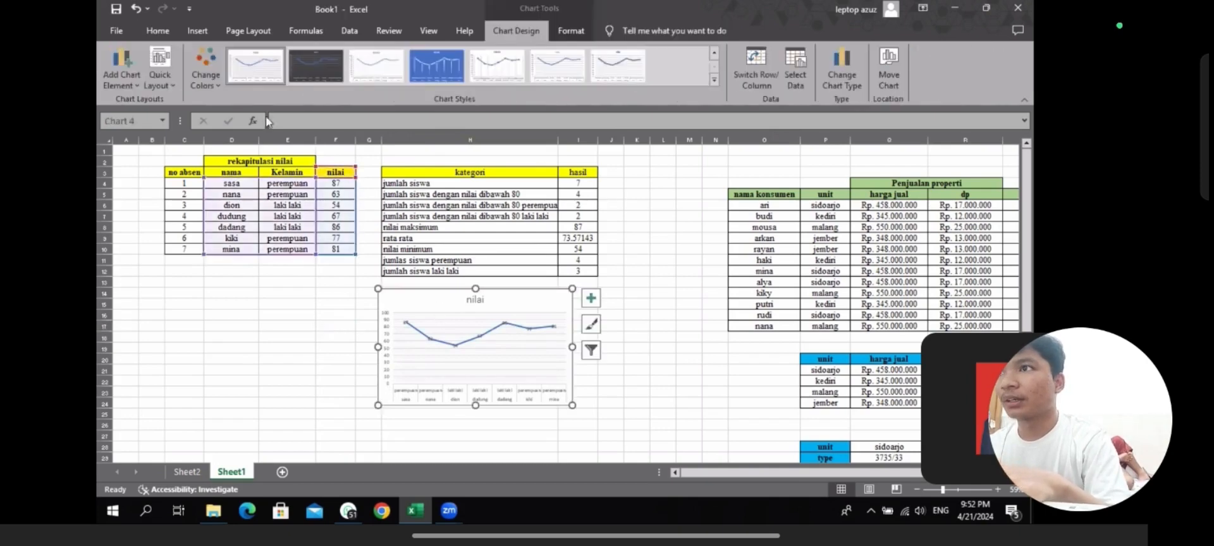
Delete the nilai line chart from the sheet.
left_click(193, 32)
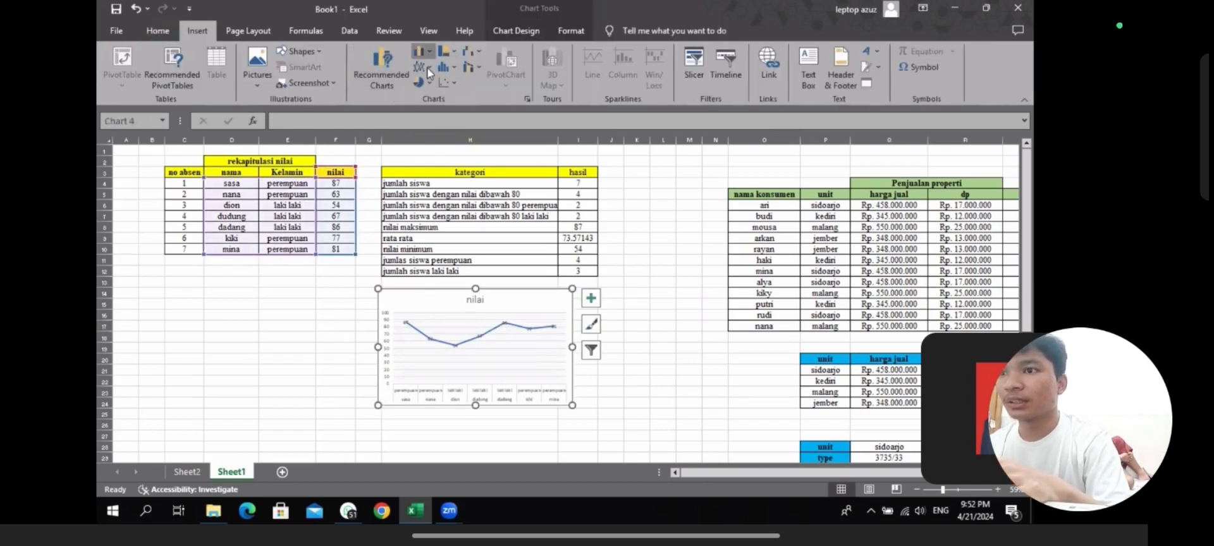
left_click(483, 321)
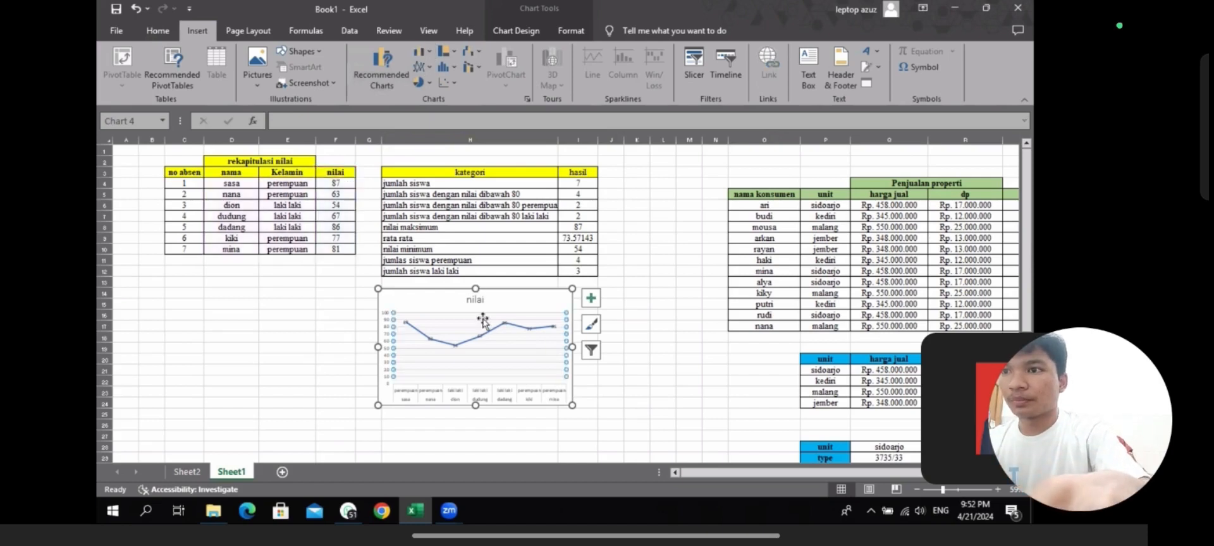
left_click(445, 301)
key("Delete")
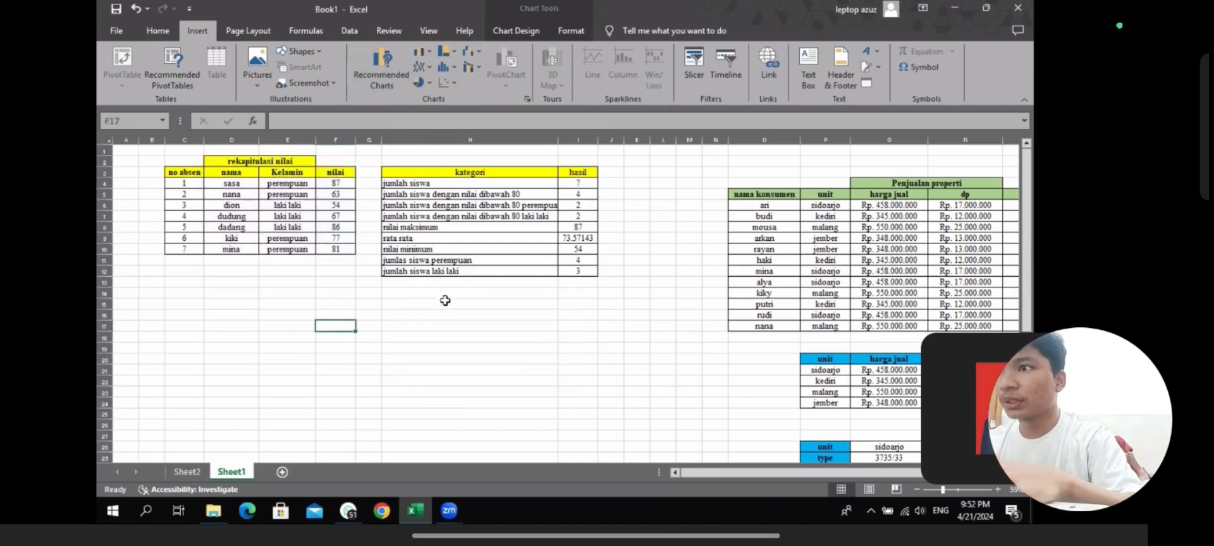
Insert a 2-D clustered column chart from the nama, Kelamin and nilai data in D3:F10.
left_click_drag(221, 172, 341, 248)
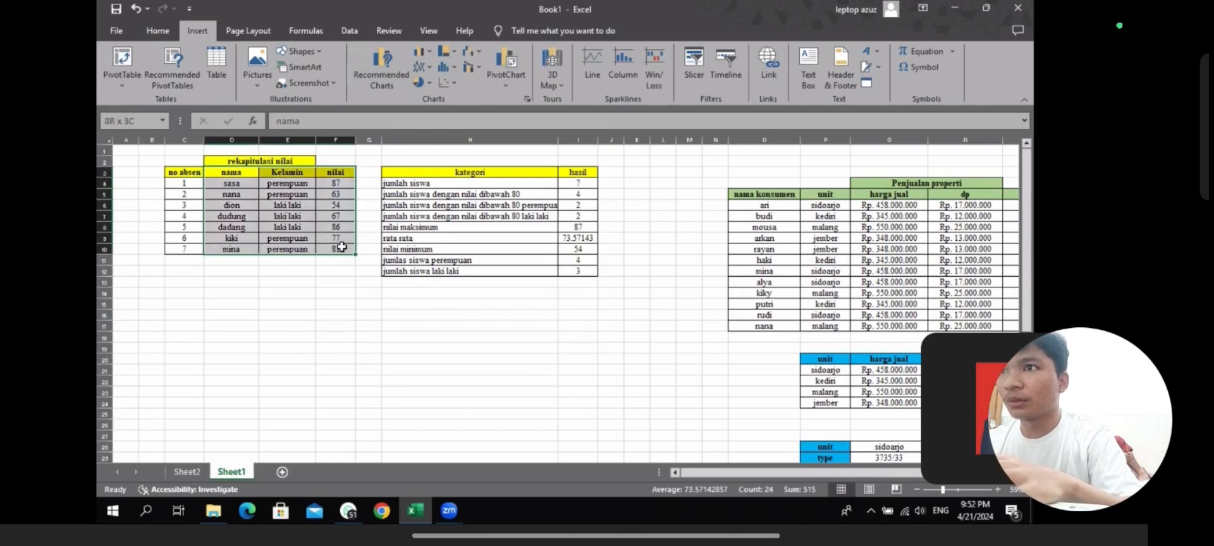
left_click(420, 56)
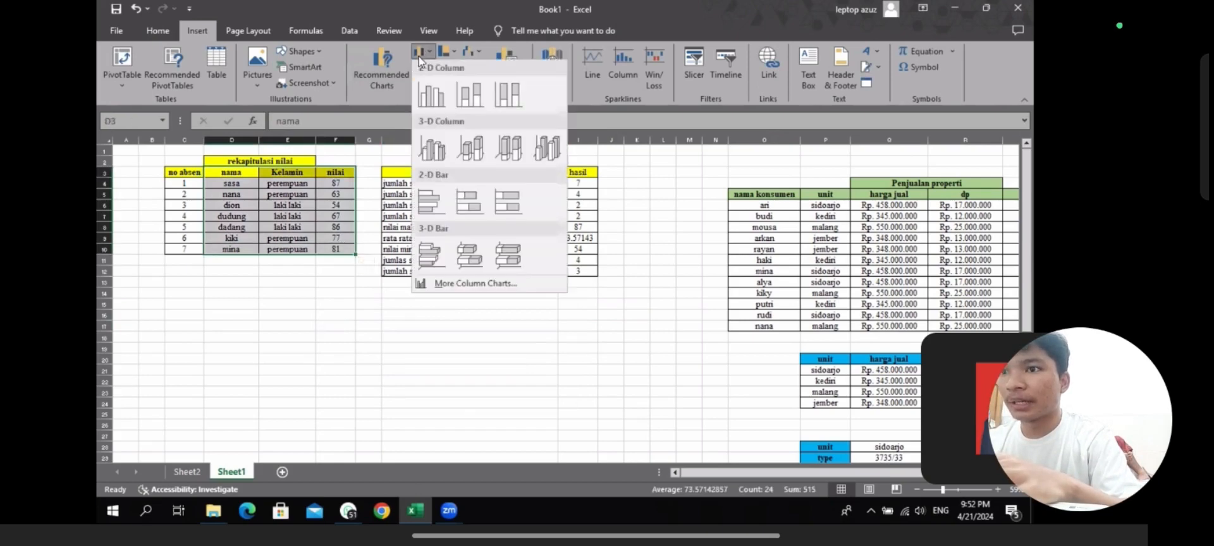
left_click(431, 95)
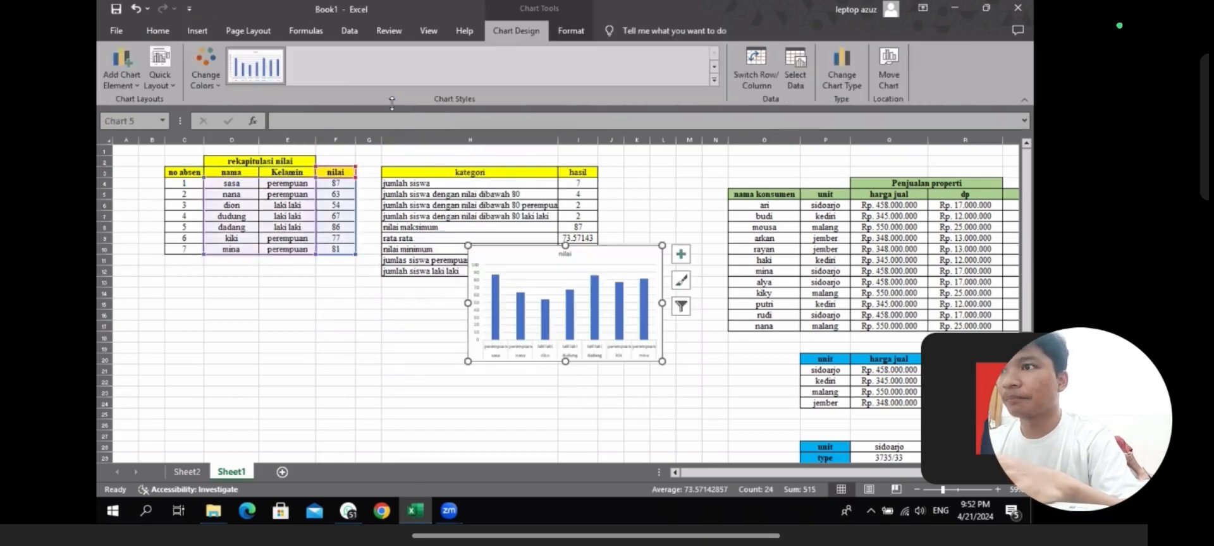
left_click(293, 333)
right_click(517, 344)
left_click(421, 358)
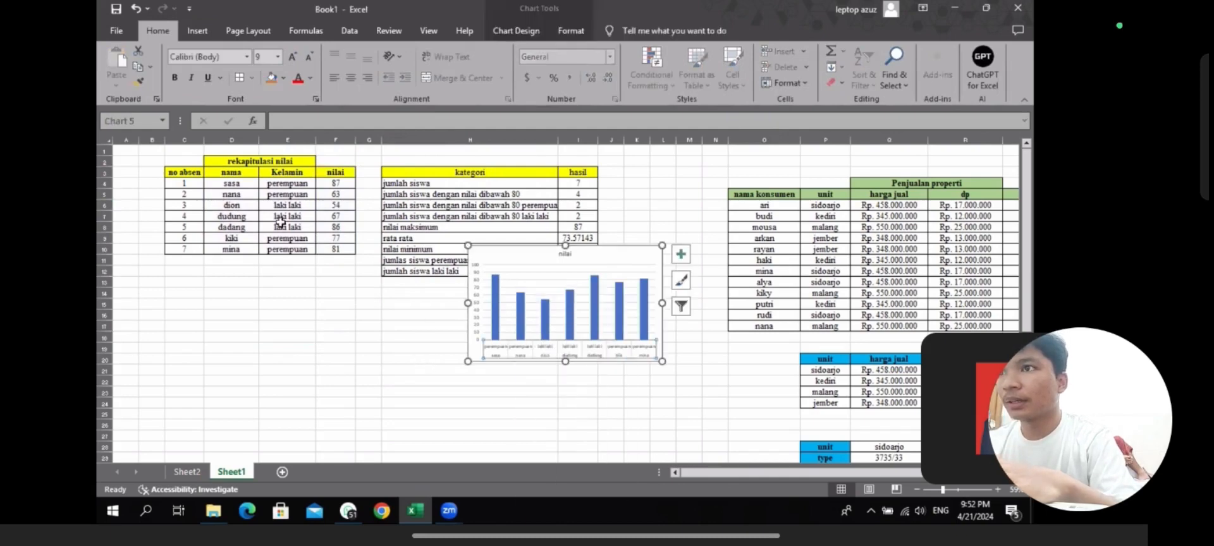
Insert a 2-D pie chart from the same D3:F10 data.
left_click_drag(233, 169, 345, 250)
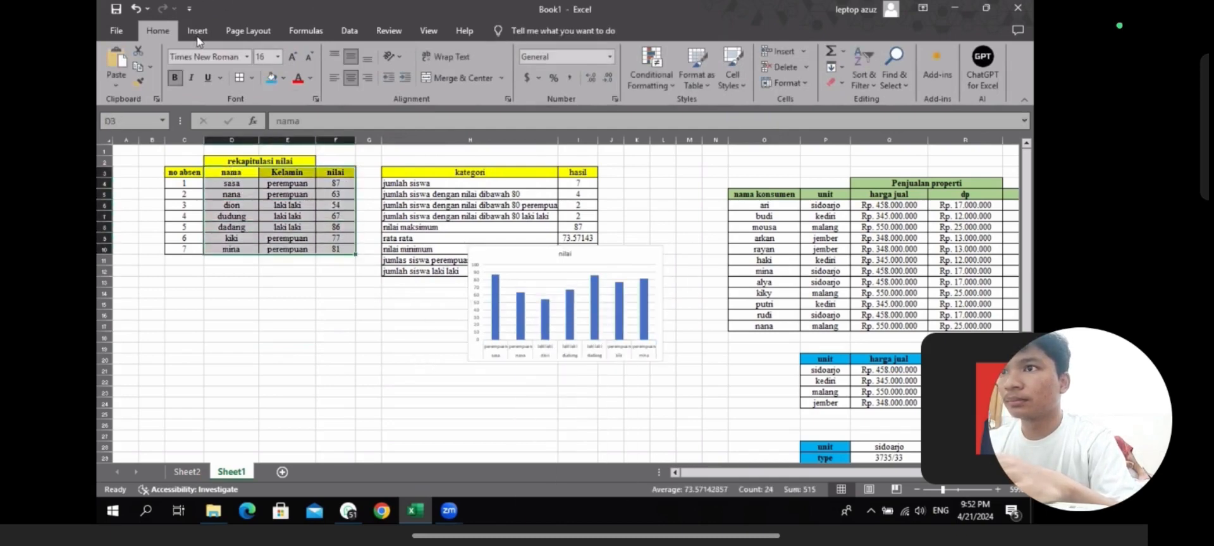
left_click(197, 31)
left_click(421, 82)
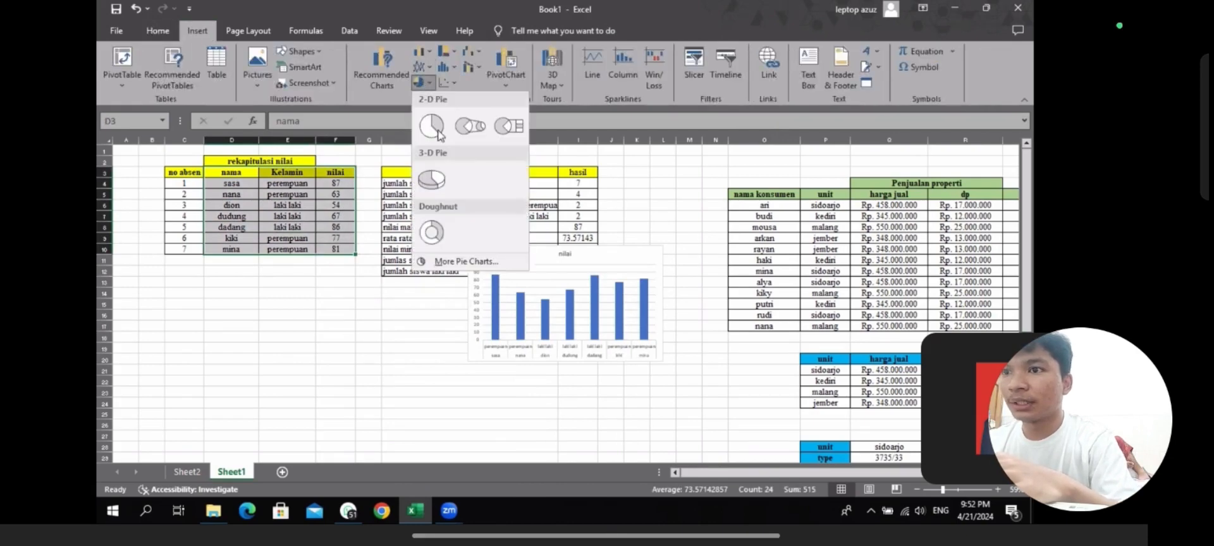
left_click(439, 133)
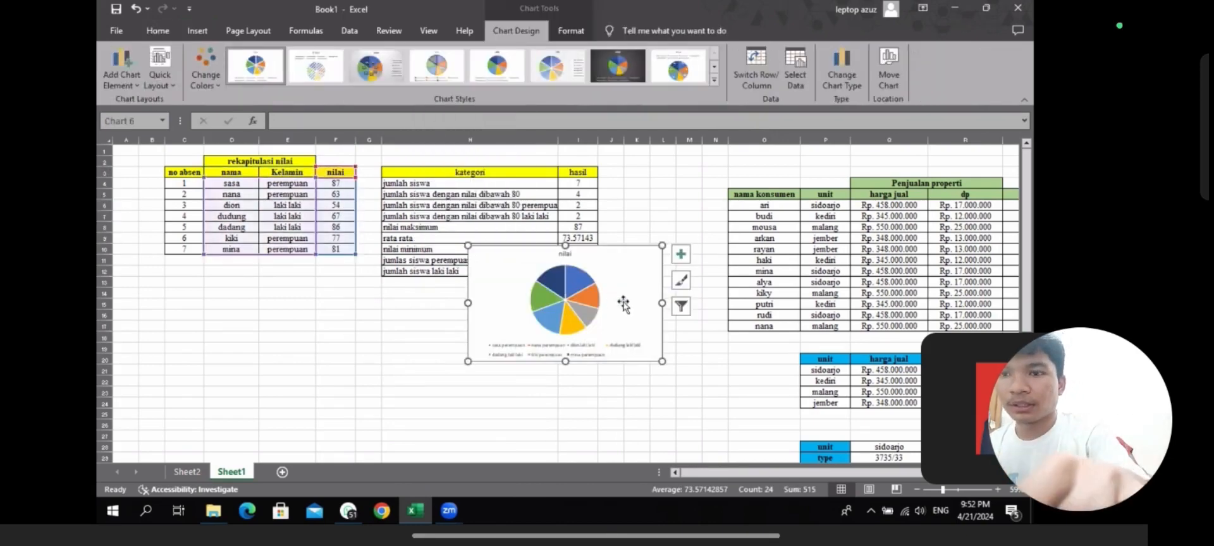
Undo the pie chart insertion and remove the nilai column chart from the sheet.
key("ctrl+z")
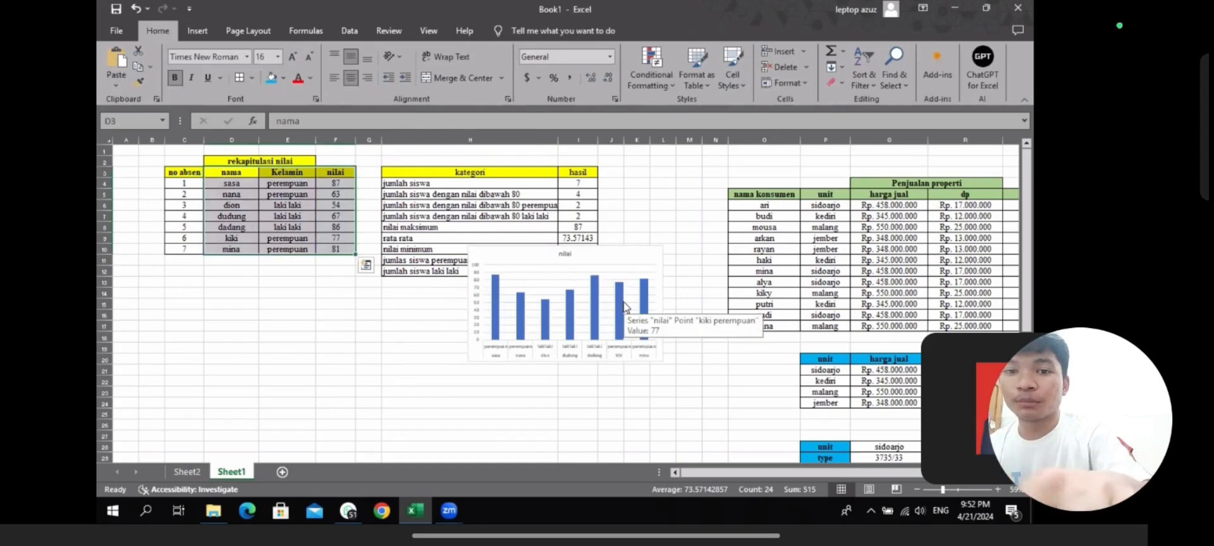
key("Delete")
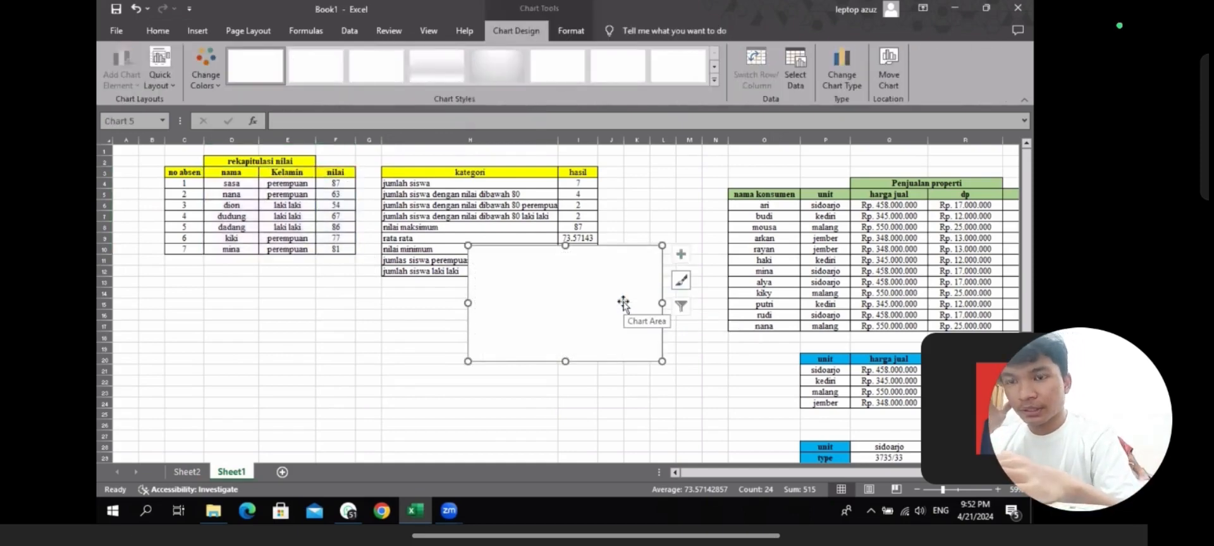
key("Delete")
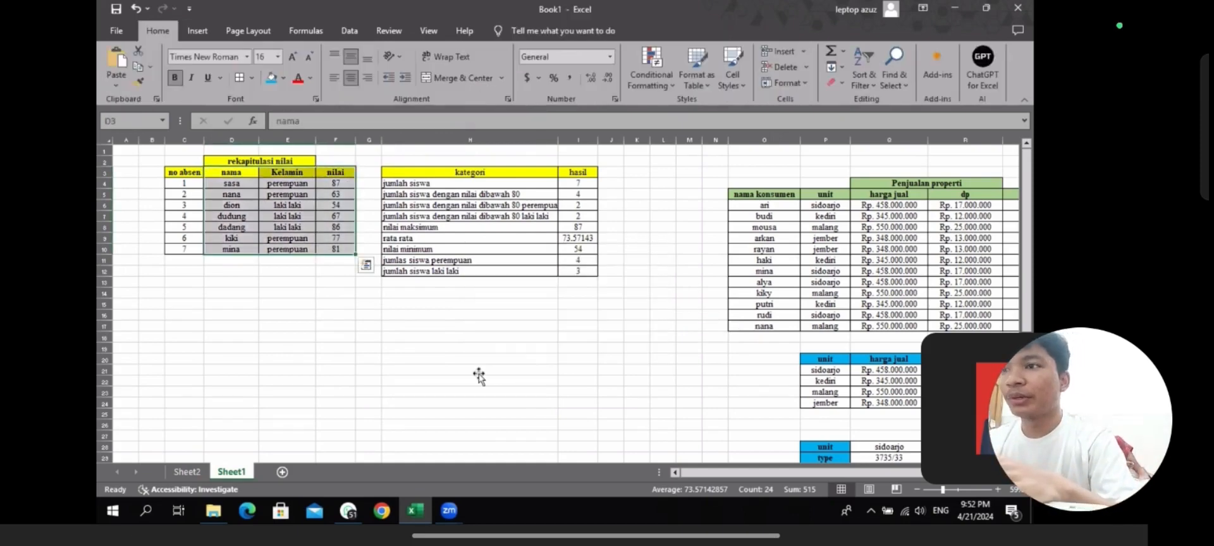
left_click(479, 373)
key("Up")
key("Up")
key("Up")
key("Up")
key("Up")
key("Up")
key("Up")
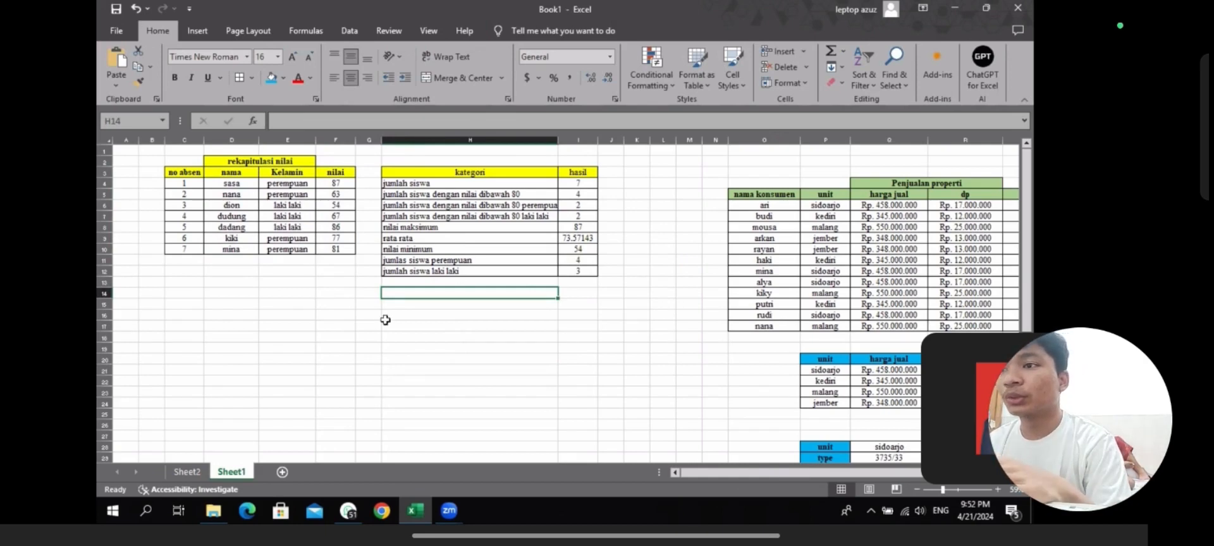
left_click(305, 318)
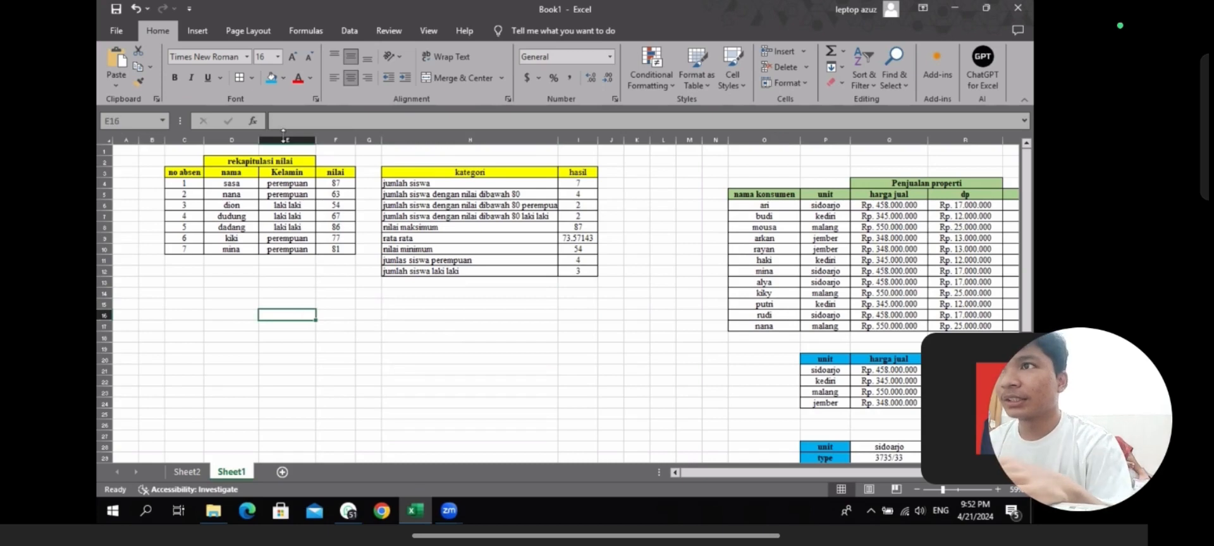
Create a PivotTable on a new worksheet from the nama, Kelamin and nilai data in D3:F10.
left_click(199, 31)
left_click(253, 32)
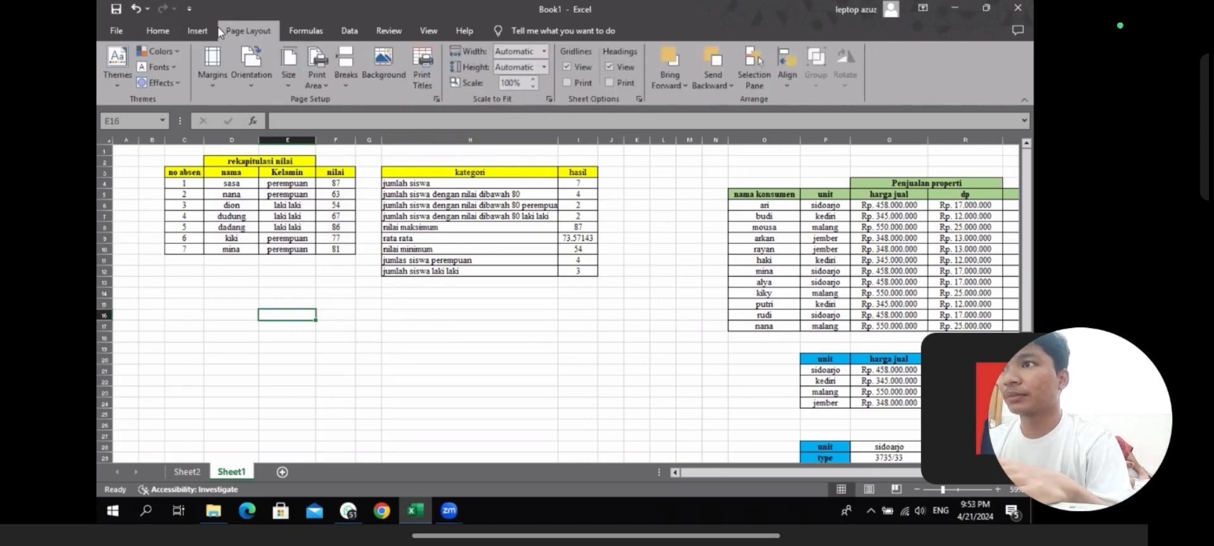
left_click(200, 30)
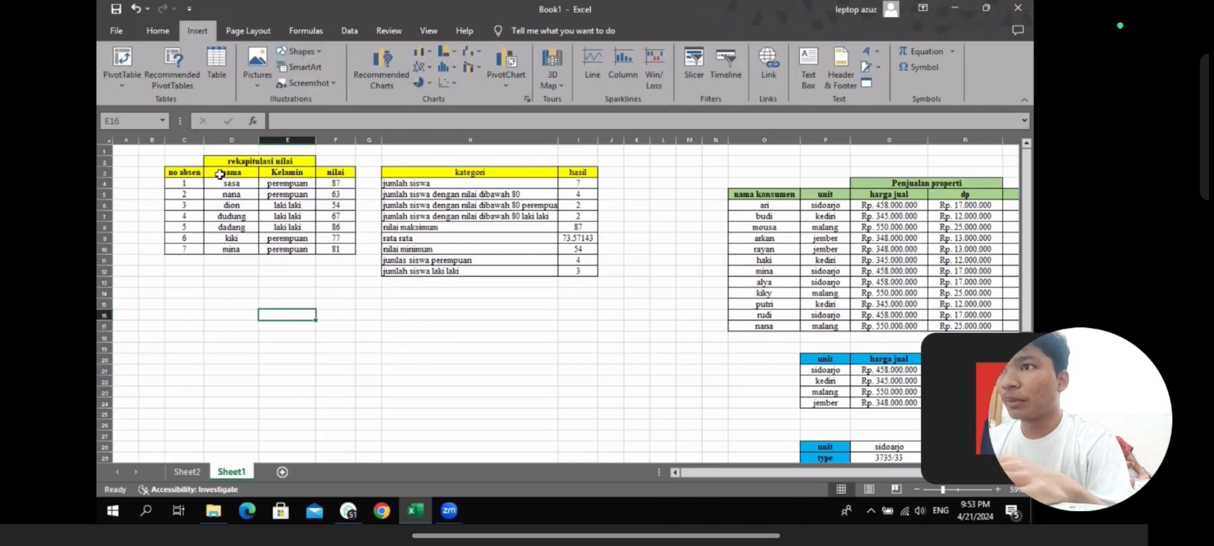
left_click_drag(220, 175, 336, 245)
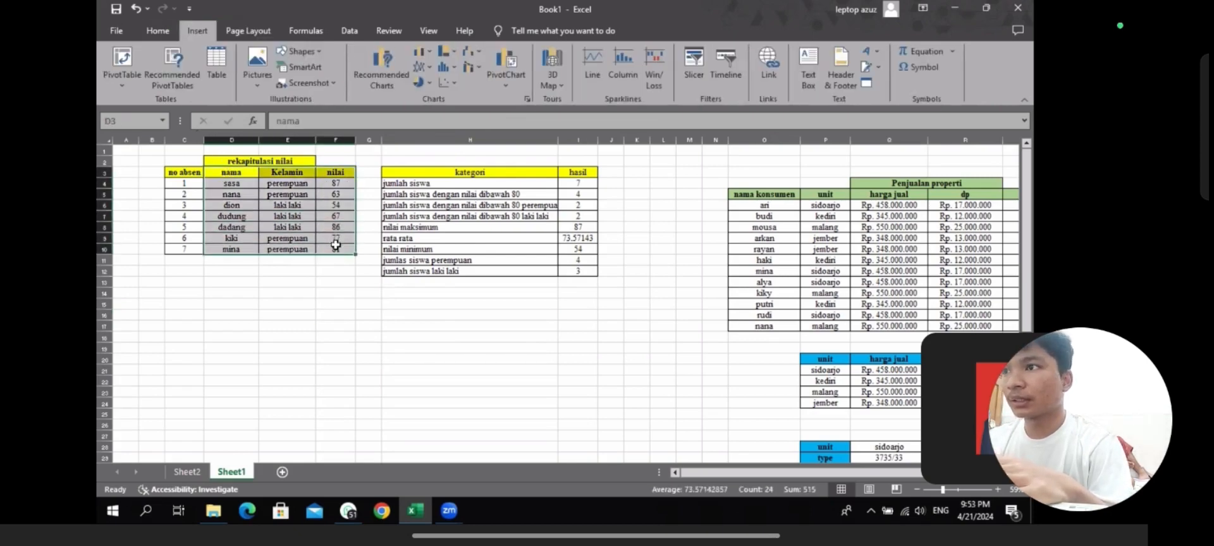
left_click(119, 63)
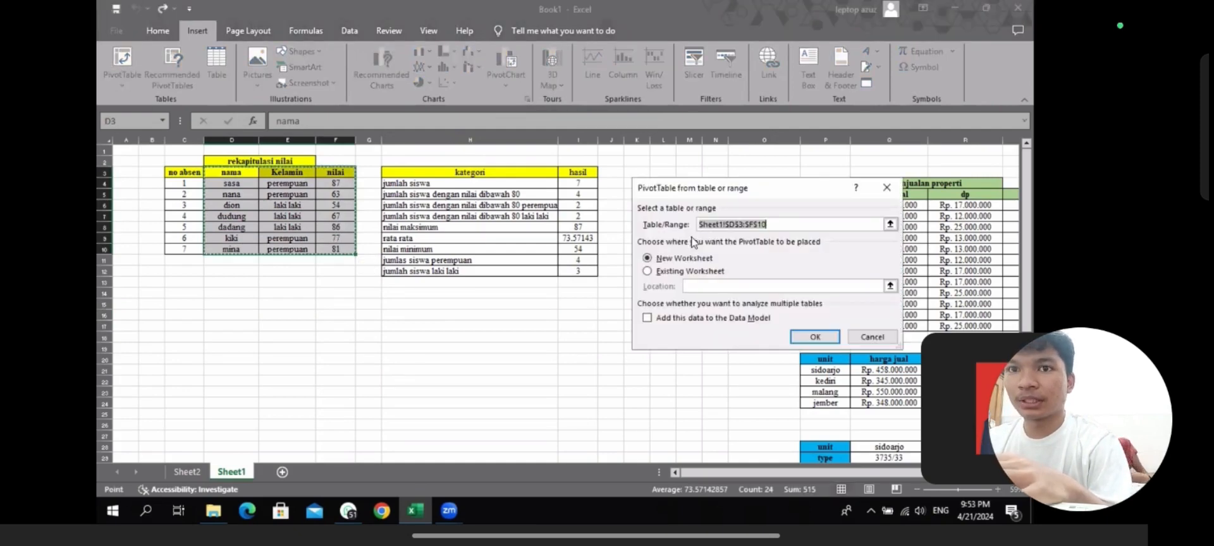
left_click(830, 338)
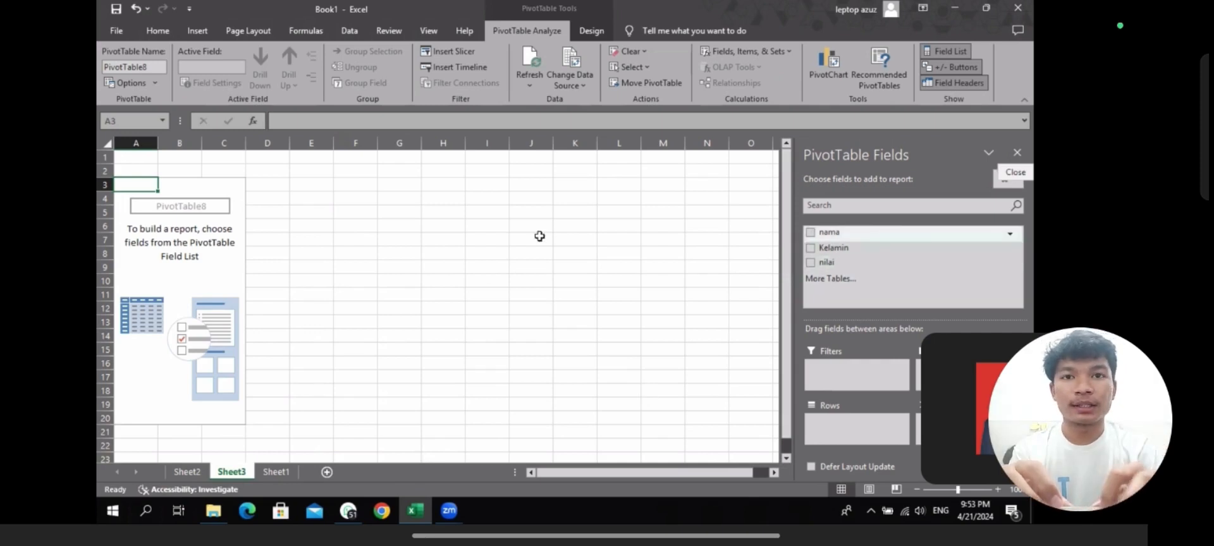
Add nama and Kelamin as row fields and nilai as a summed value, placing nilai in the values a second time.
left_click(810, 232)
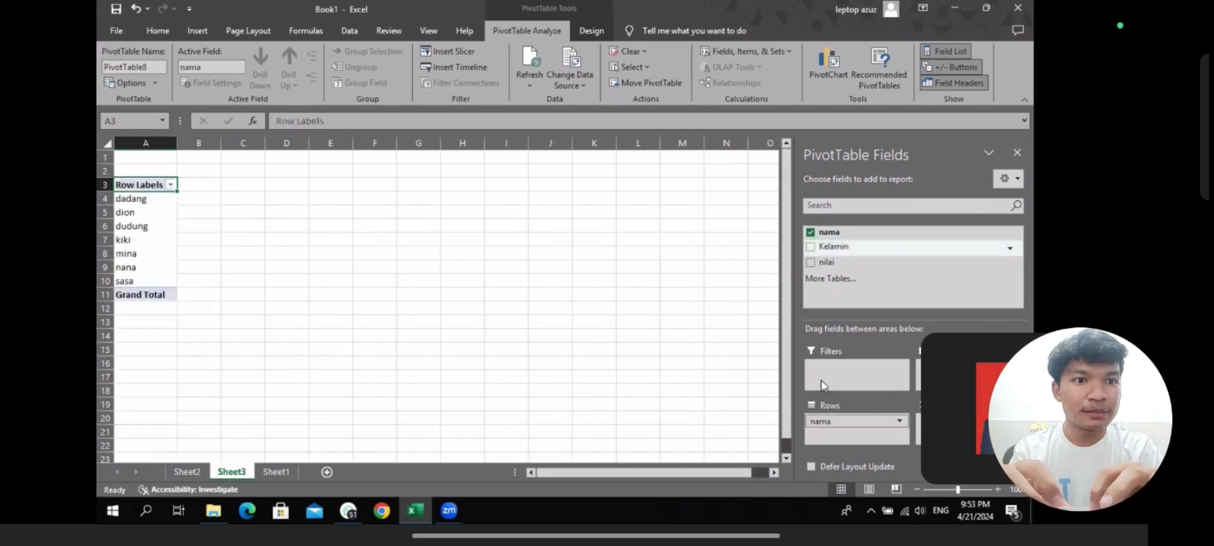
left_click(810, 246)
left_click(810, 262)
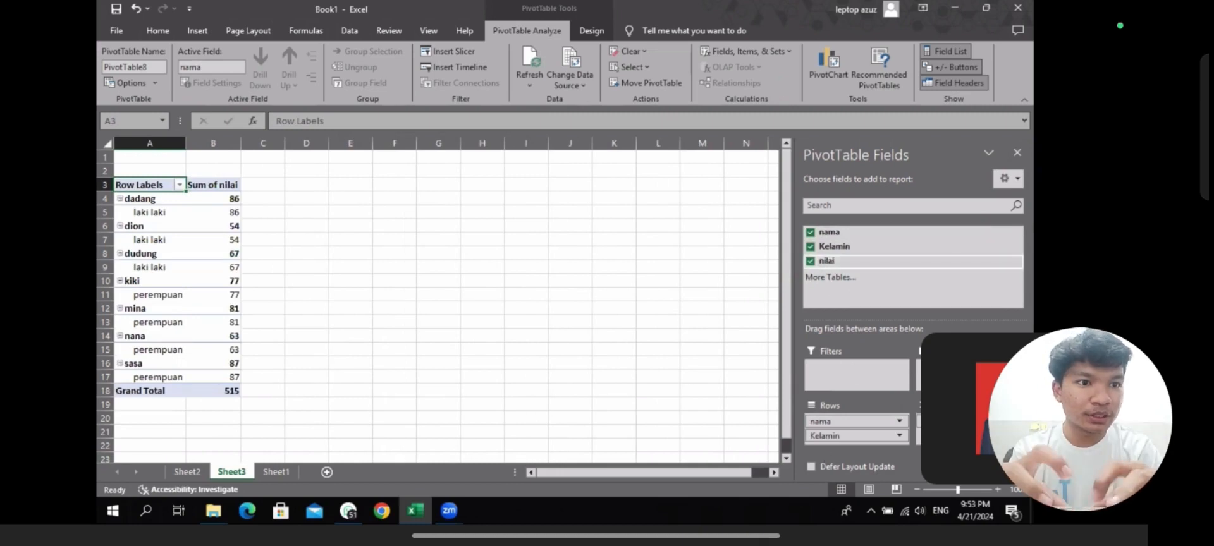
left_click_drag(827, 262, 967, 434)
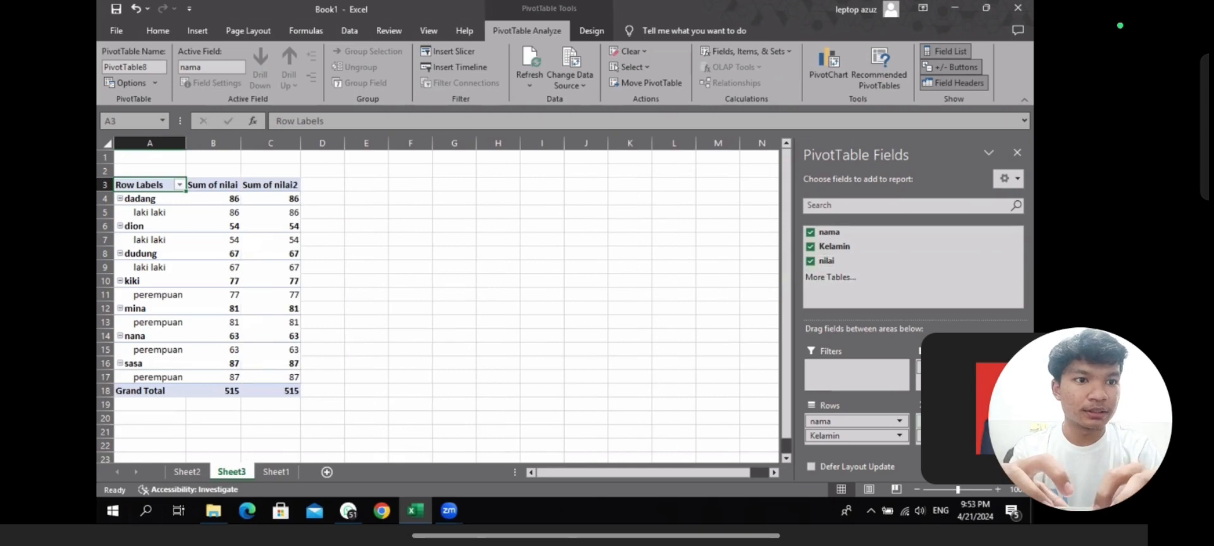
left_click(1005, 422)
left_click(981, 408)
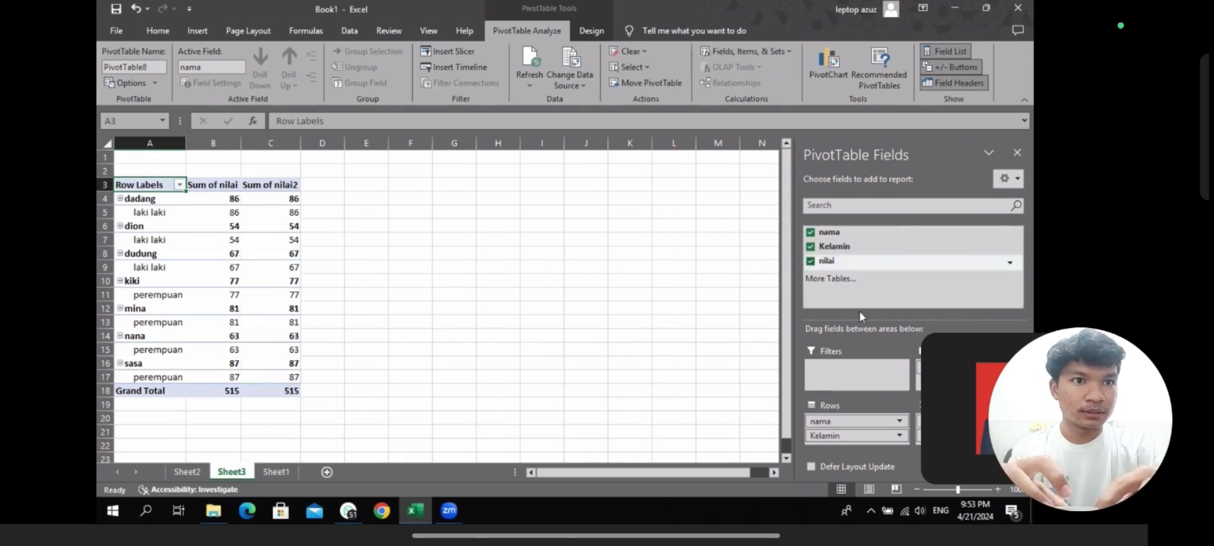
Remove the nilai, Kelamin and nama fields from the PivotTable to empty its layout.
left_click(810, 262)
left_click(811, 247)
left_click(811, 232)
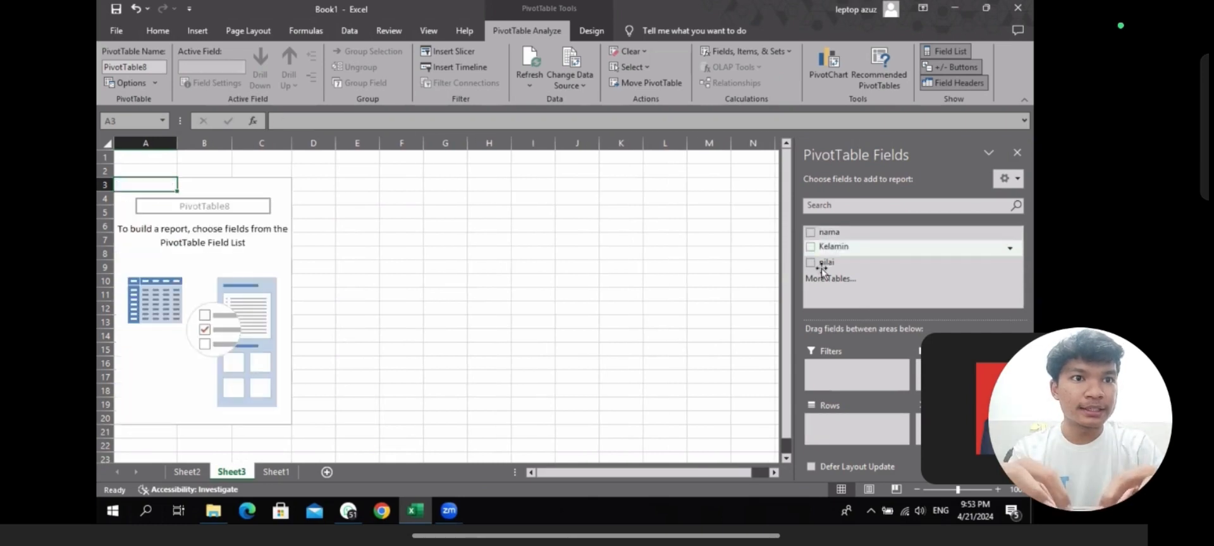
Lay out the PivotTable with the sum of nilai as values, Kelamin as rows and nama as the report filter.
left_click(811, 261)
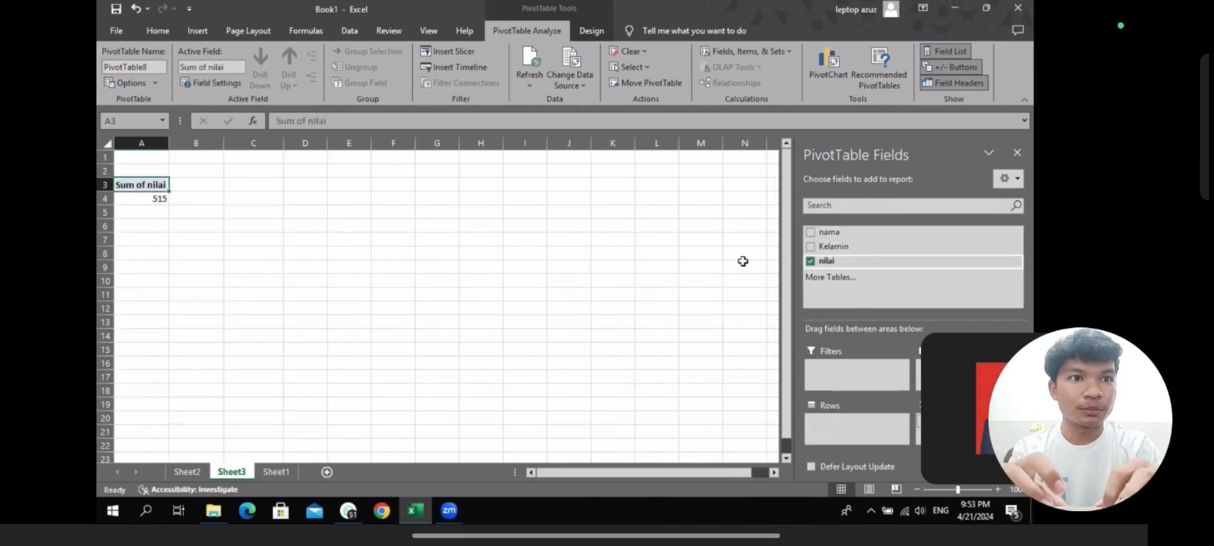
left_click_drag(829, 247, 862, 433)
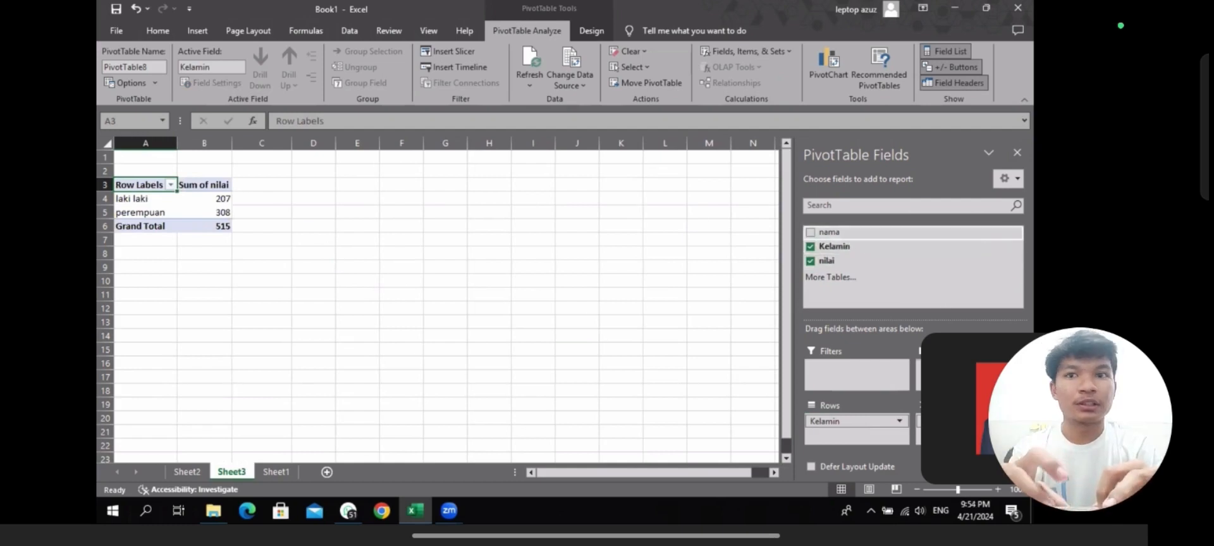
left_click(811, 232)
left_click_drag(828, 233, 854, 372)
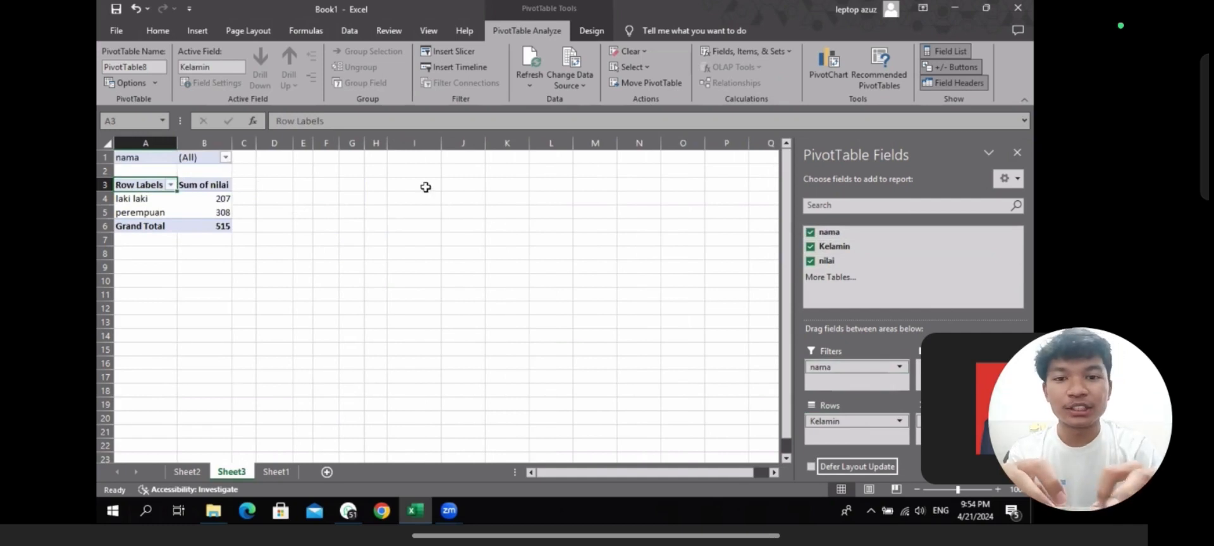